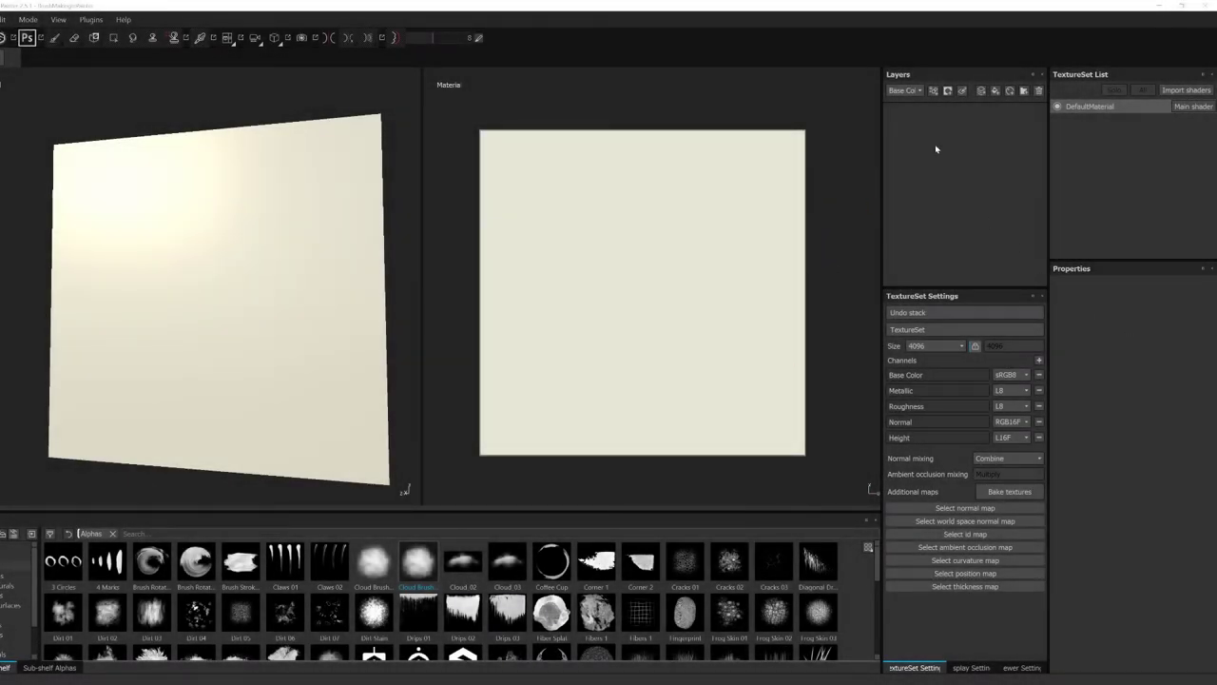
Add a new folder to the layer stack and rename it Base.
click(1021, 92)
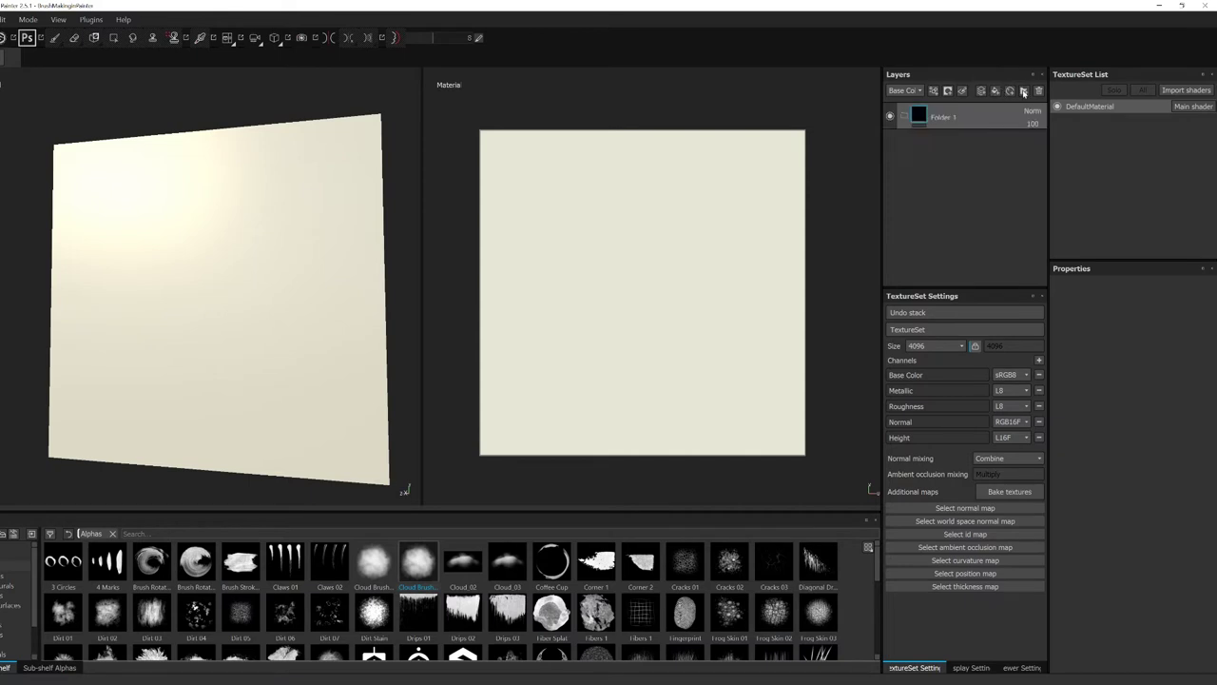
double_click(942, 116)
text(BAse)
key(Return)
double_click(943, 117)
click(944, 117)
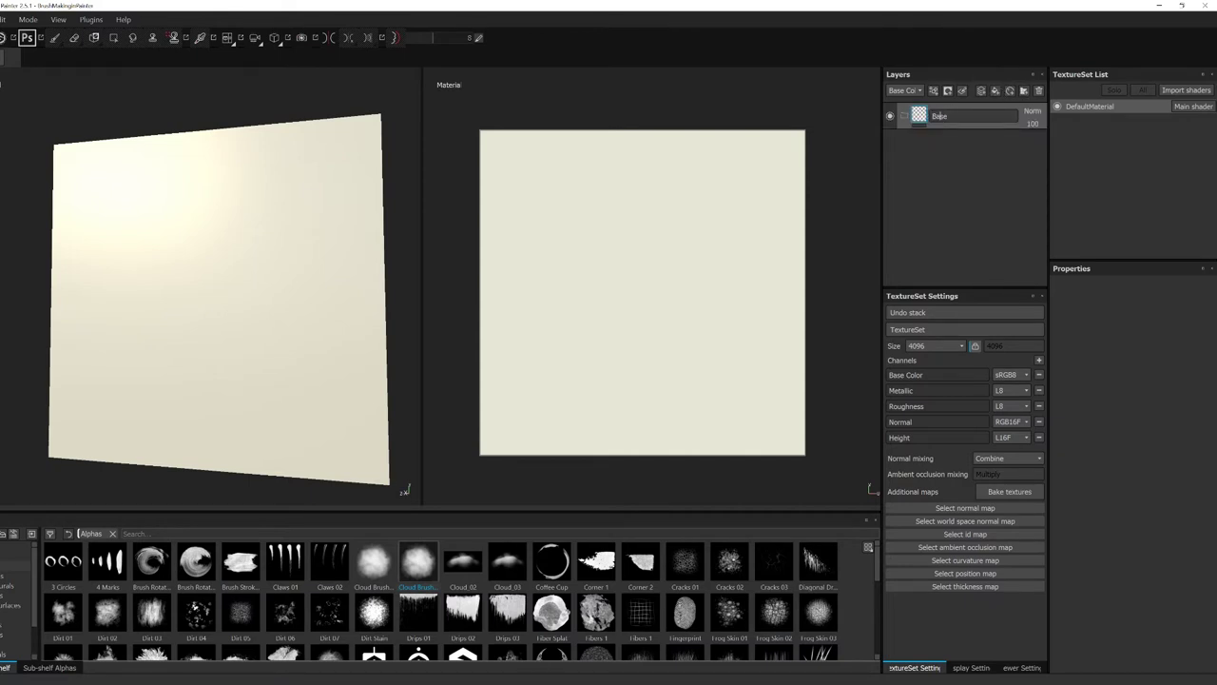
key(Return)
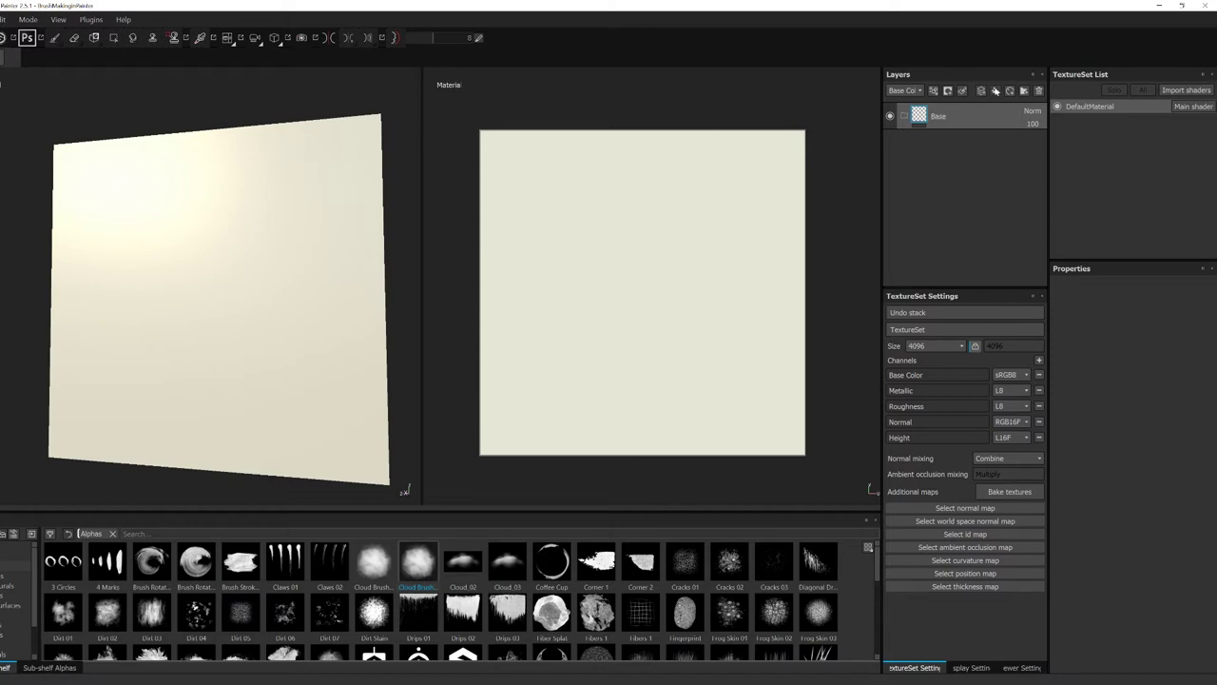
Add a fill layer and place it inside the Base folder.
click(994, 90)
click(979, 138)
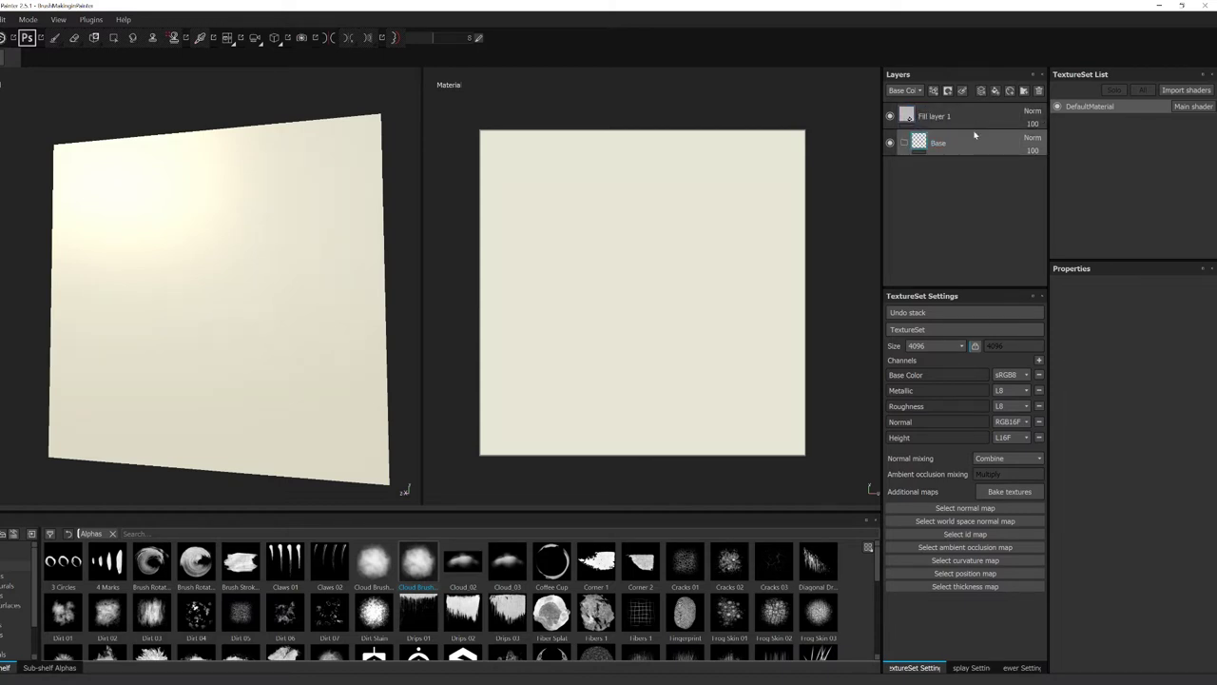
drag(972, 118, 974, 150)
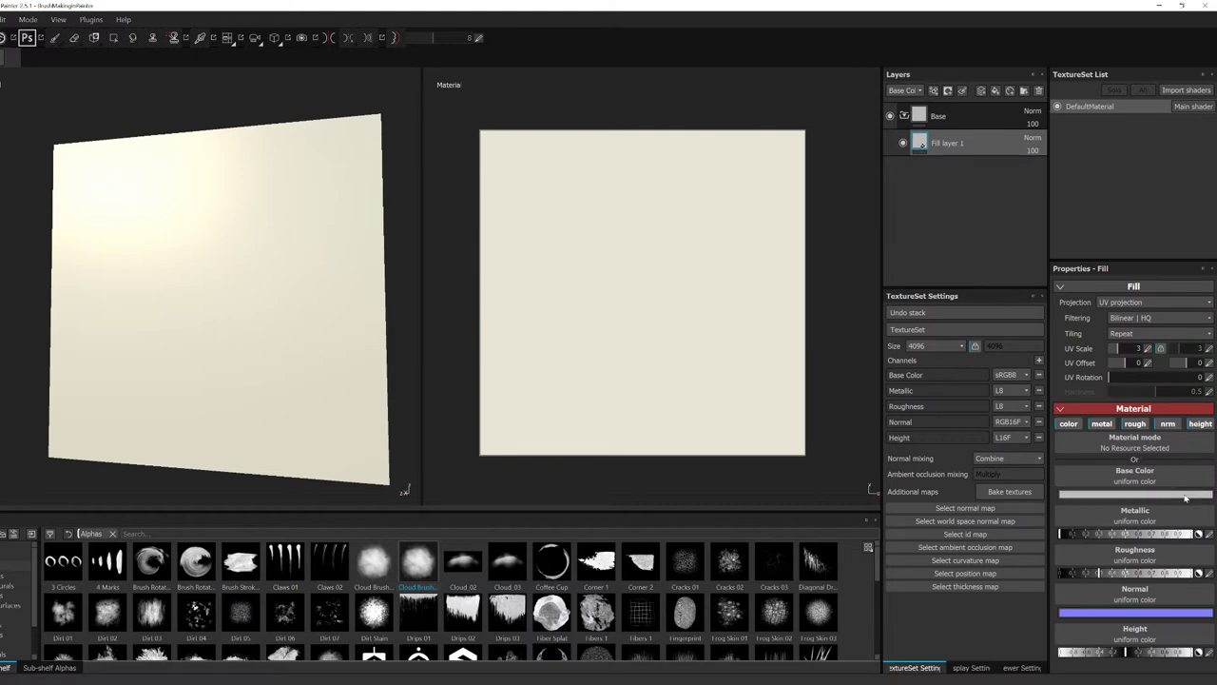
Set the fill layer's base color to a soft turquoise with hue 0.483.
click(1186, 497)
drag(1011, 492, 1045, 497)
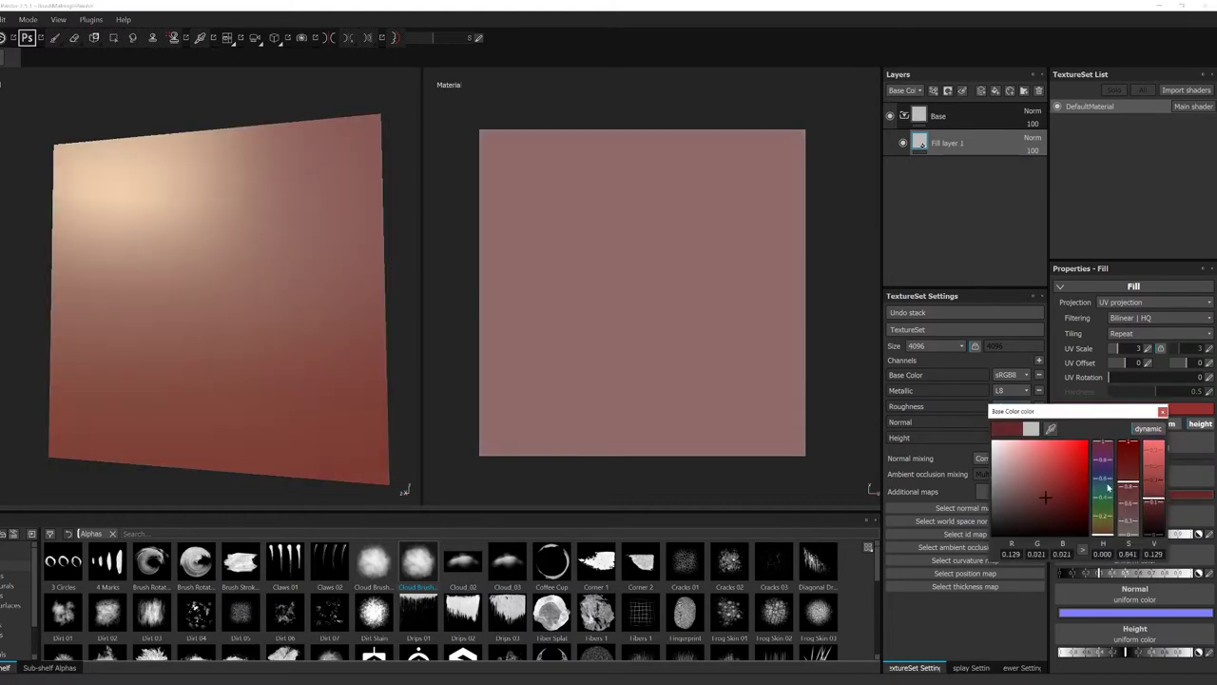
click(1107, 488)
click(1044, 456)
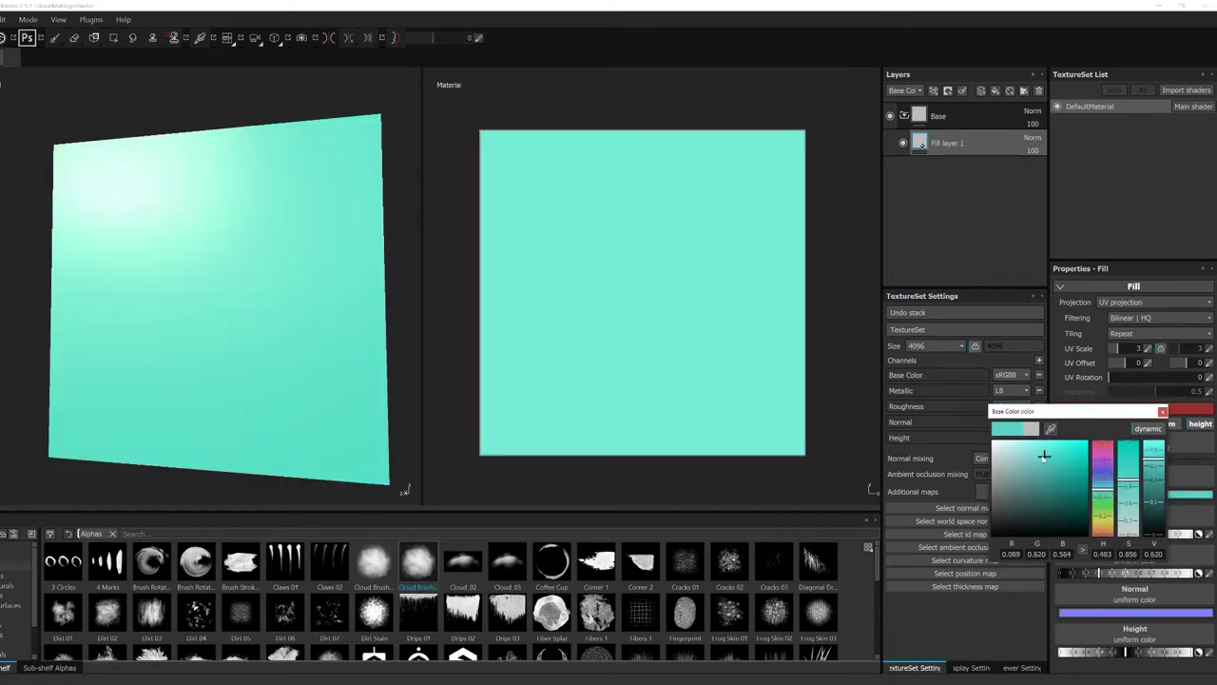
click(1025, 454)
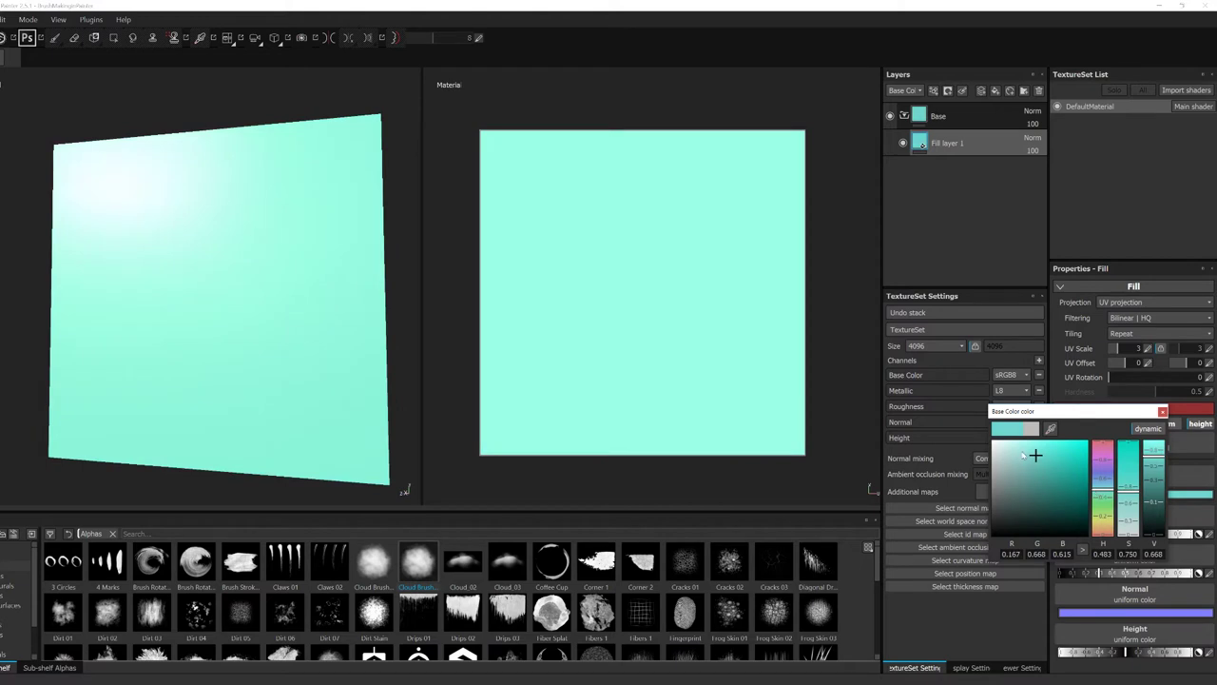
click(1018, 450)
click(1162, 411)
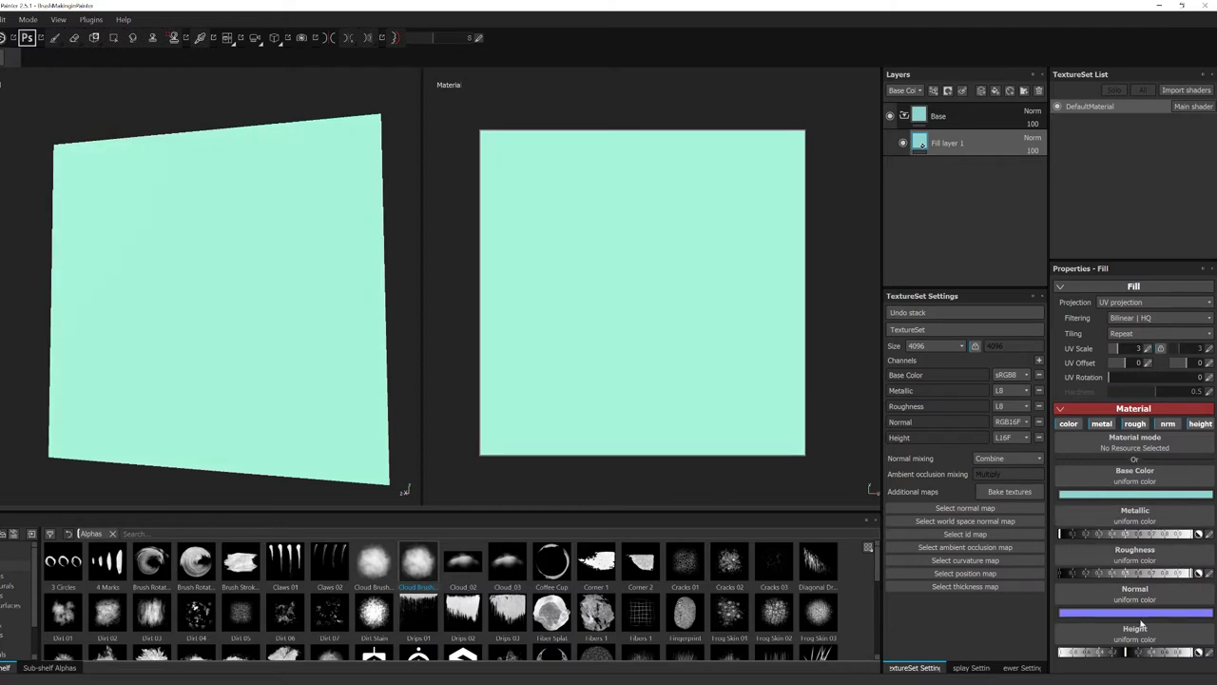
Lighten the fill layer's base color to a pale aqua, about RGB 0.39, 0.80, 0.75.
mouse_move(313, 316)
alt+mouse_down()
mouse_move(298, 342)
mouse_move(314, 333)
alt+mouse_up()
click(1072, 493)
drag(1023, 456, 1017, 449)
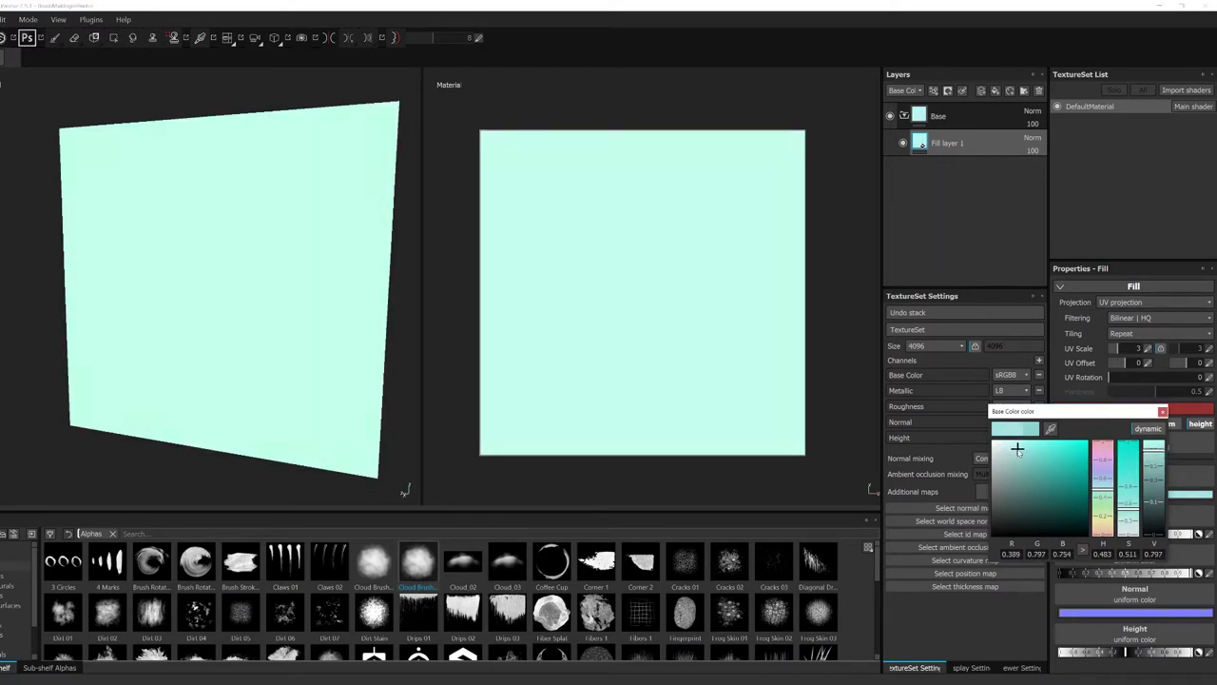
drag(1017, 449, 1017, 447)
alt+drag(251, 389, 256, 402)
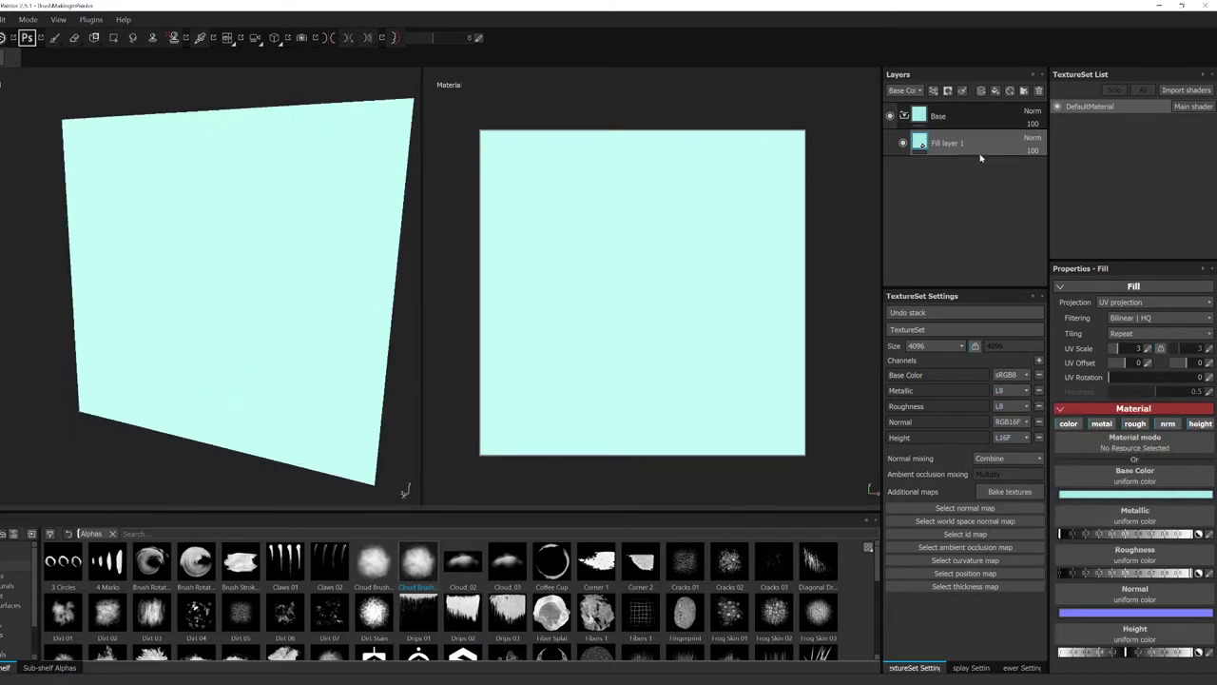
Add a second fill layer above the aqua one and give it a deep teal-green base color with hue about 0.455.
click(995, 90)
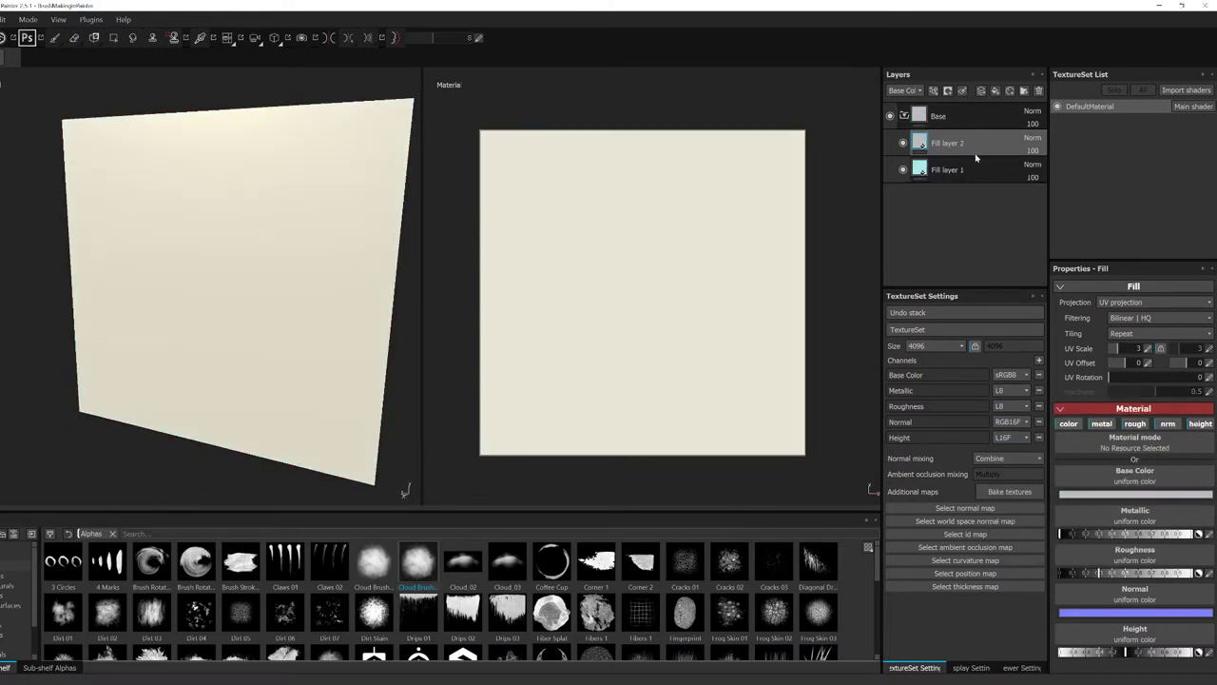
click(1123, 493)
click(1051, 499)
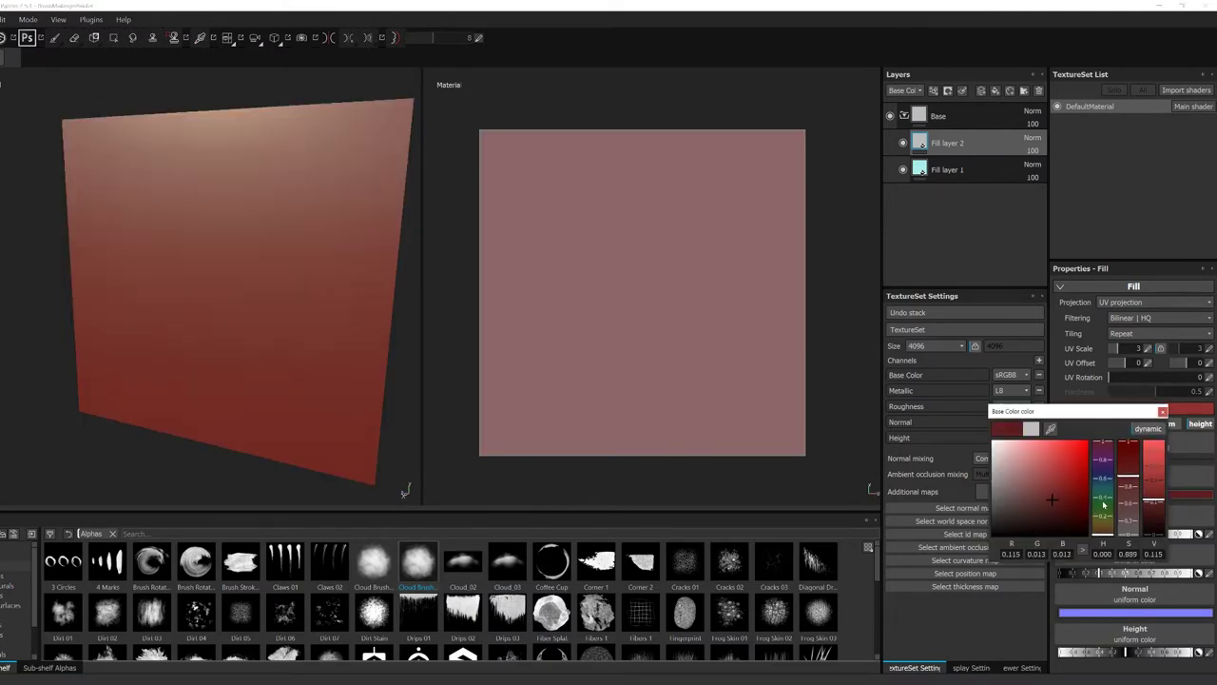
click(1103, 493)
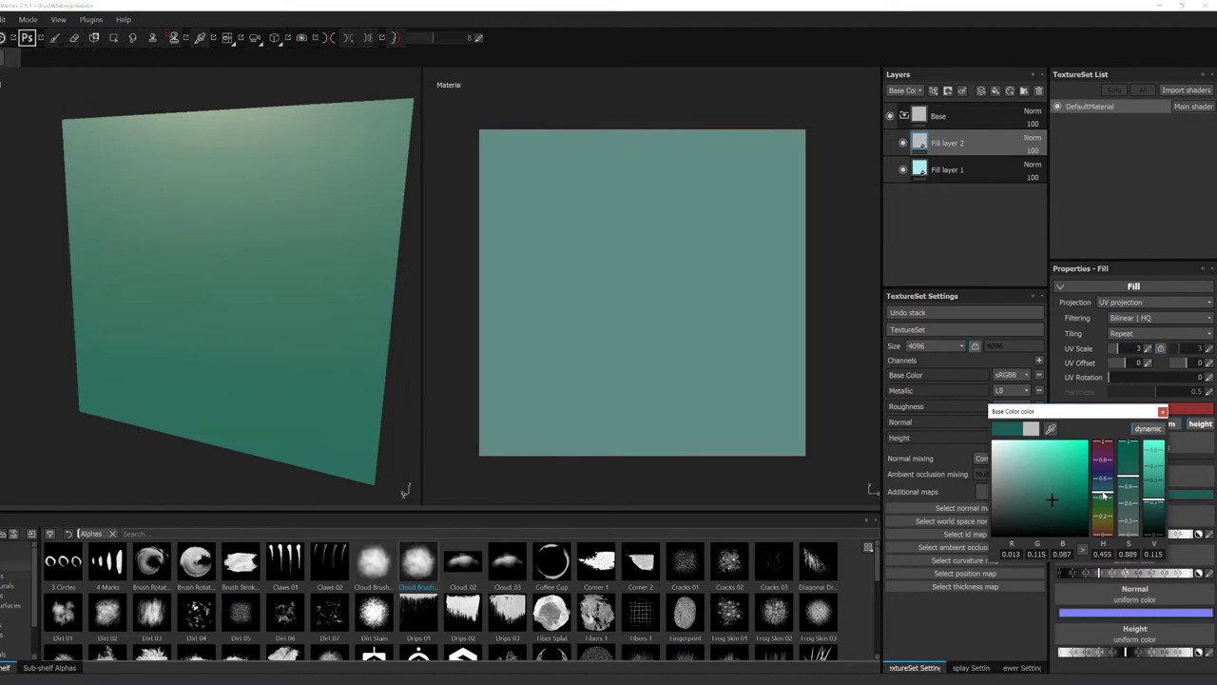
click(1066, 484)
drag(1066, 483, 1066, 488)
click(1163, 412)
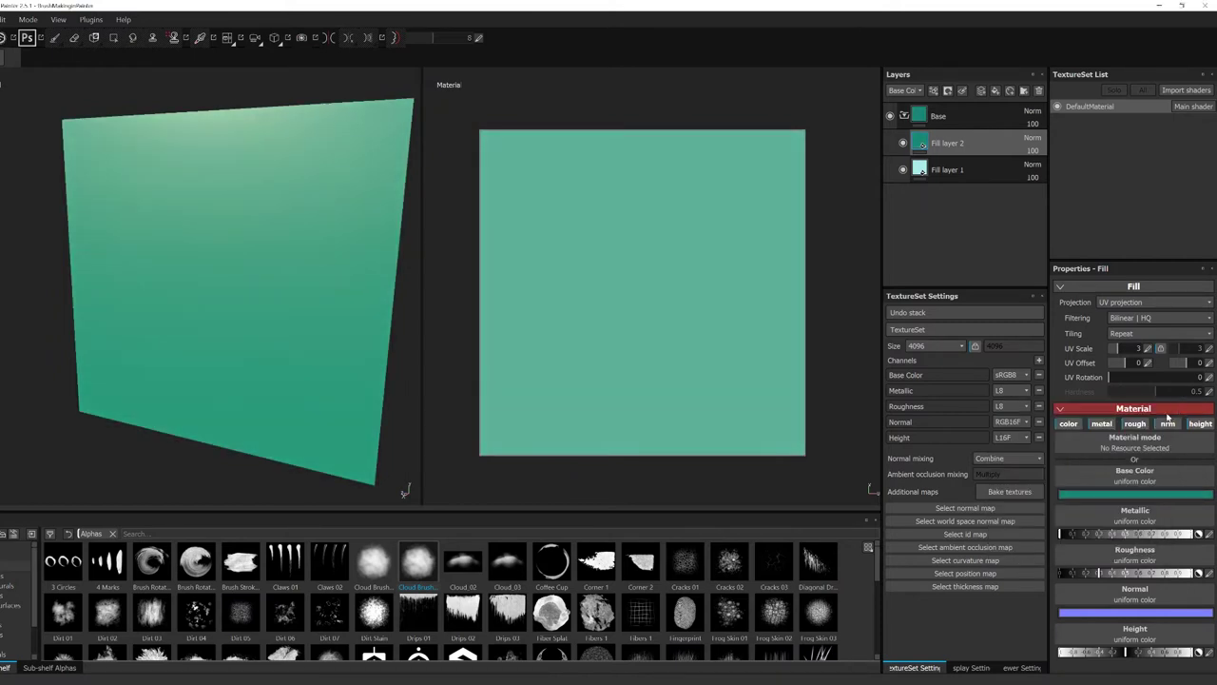
Add a black mask to the green fill layer and reveal the lower half of the plane with Polygon Fill.
right_click(1006, 146)
click(1025, 167)
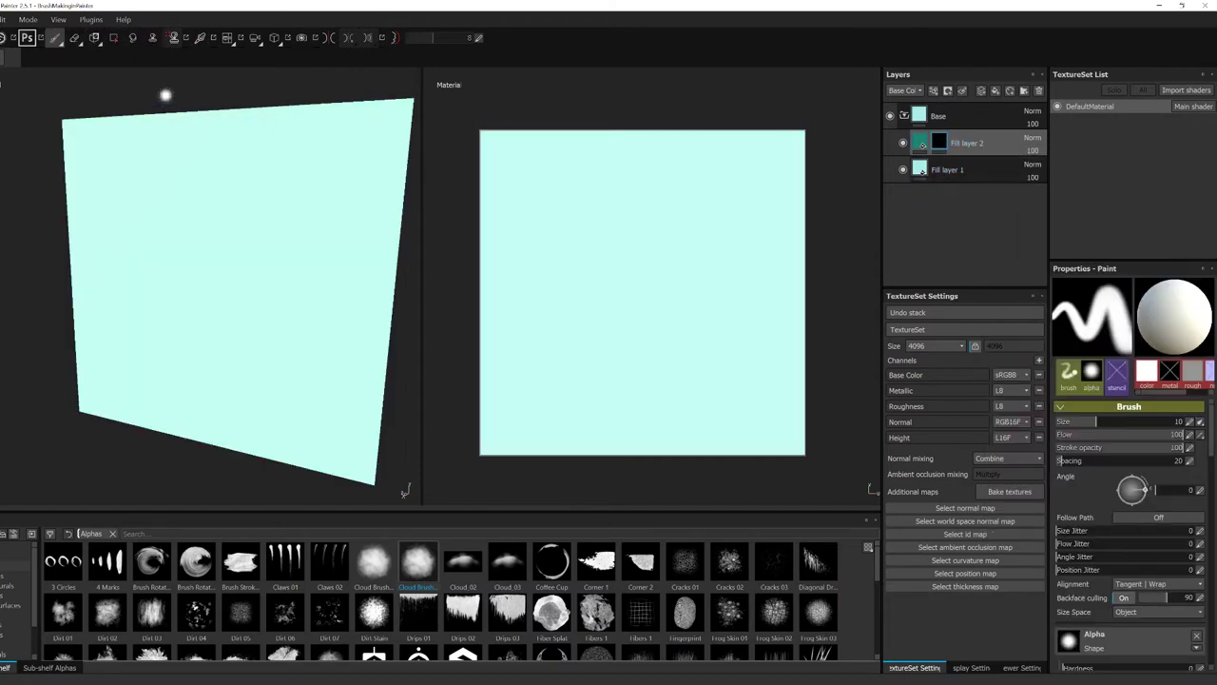
click(113, 38)
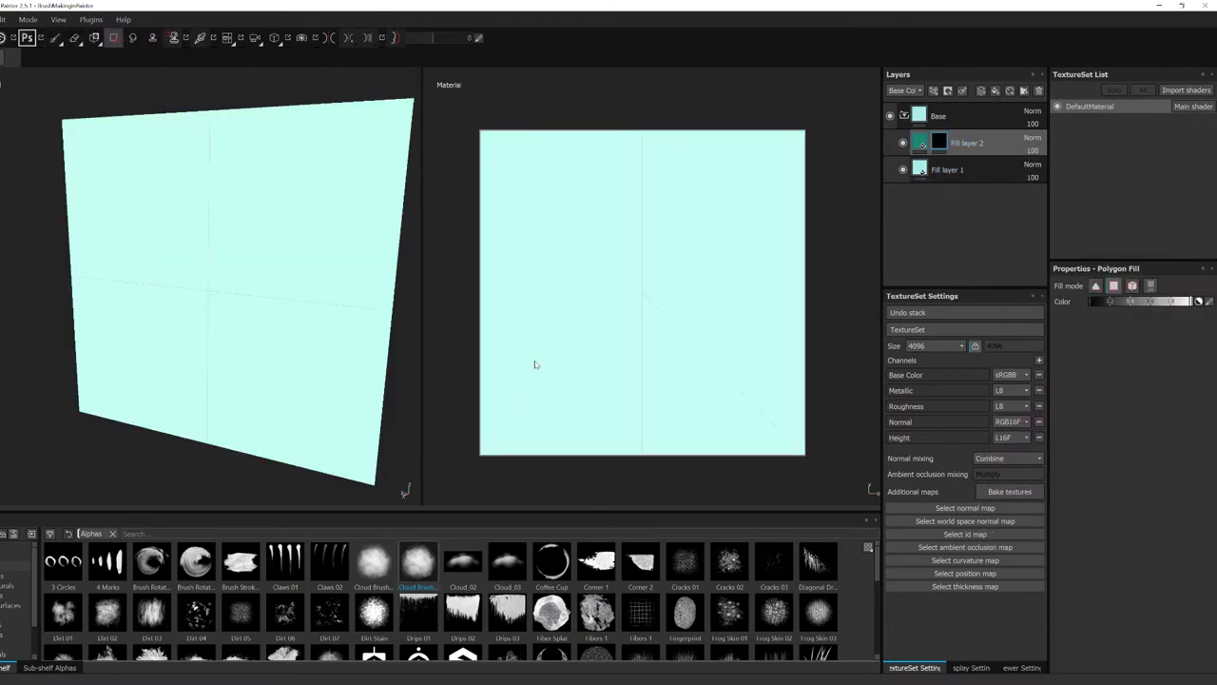
drag(542, 338, 786, 420)
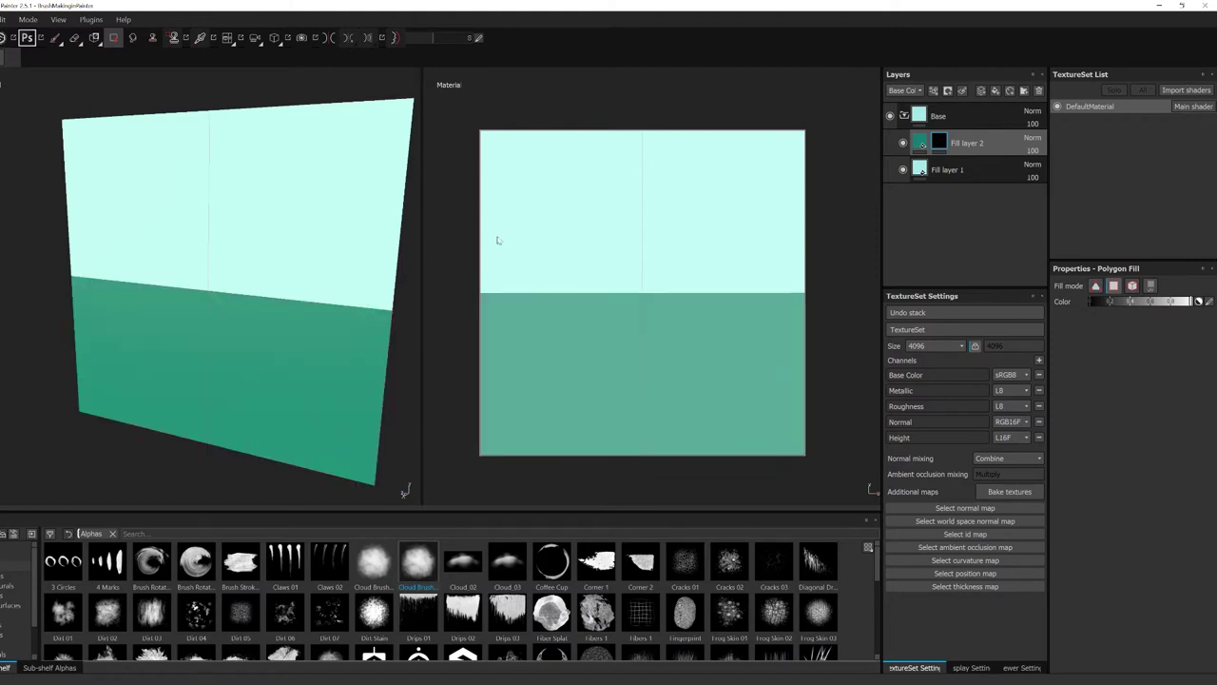
Paint on the green layer's mask with a size 10 brush to turn the straight horizon into a gentle wavy edge.
click(75, 38)
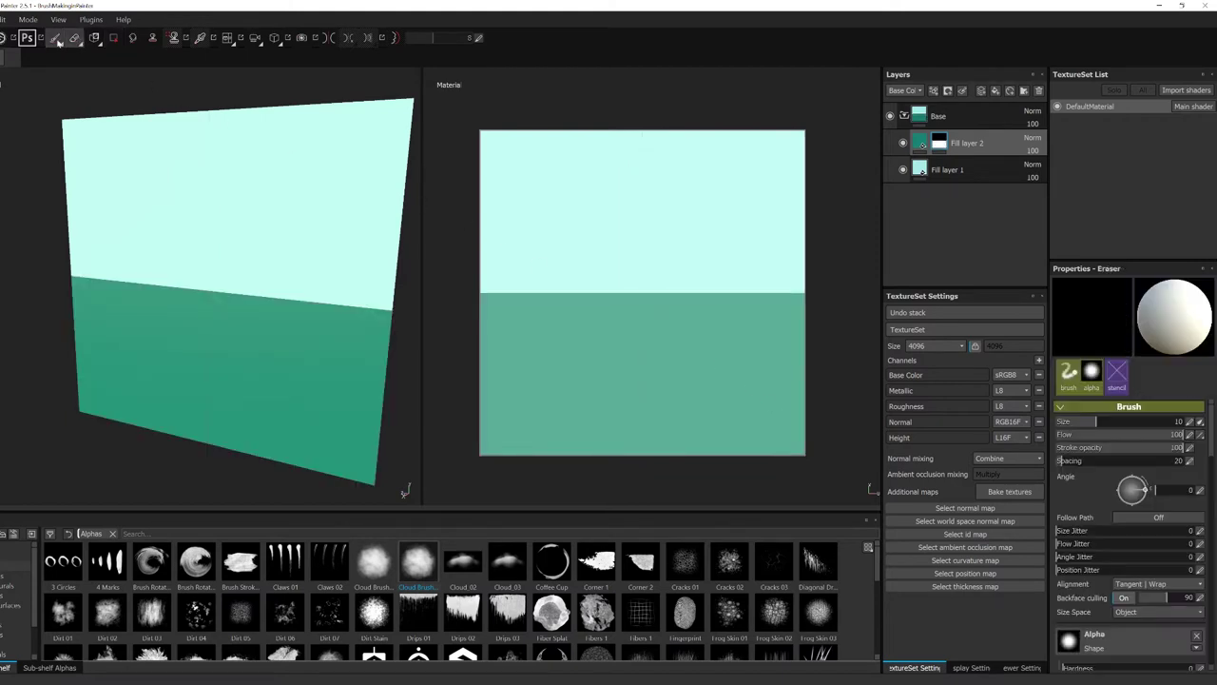
click(55, 38)
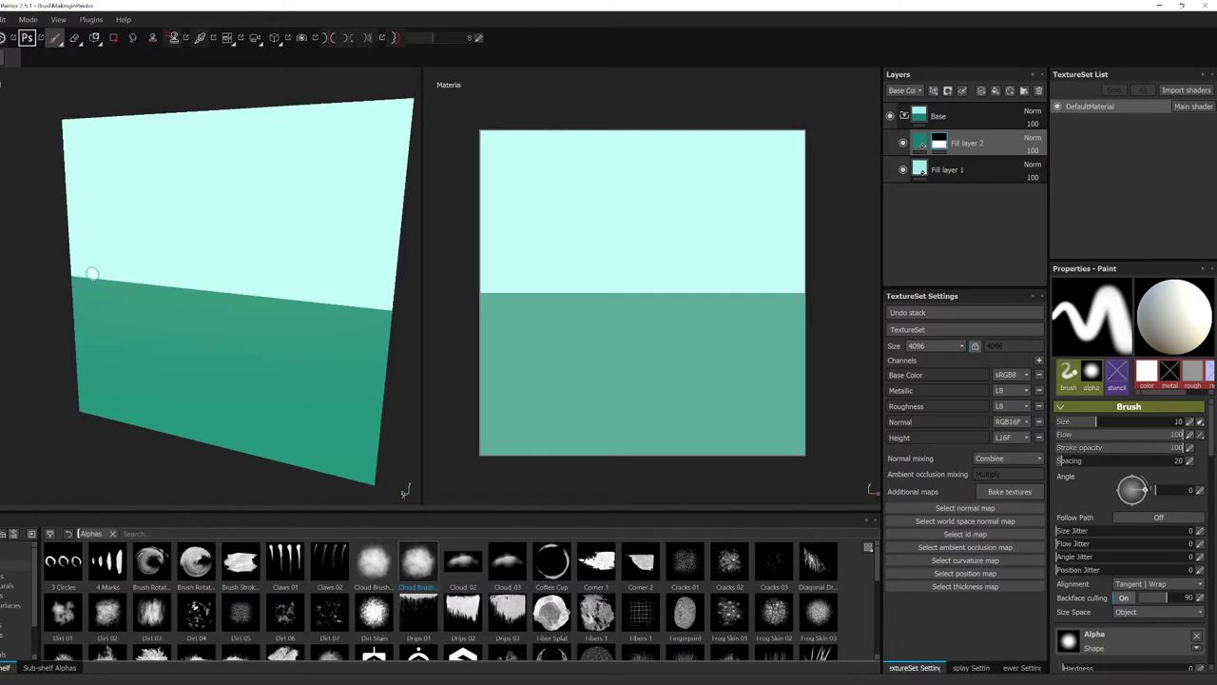
mouse_move(90, 276)
mouse_down()
mouse_move(191, 276)
mouse_move(397, 312)
mouse_move(196, 276)
mouse_move(386, 293)
mouse_move(155, 269)
mouse_move(196, 272)
mouse_up()
mouse_move(279, 299)
mouse_down()
mouse_move(64, 264)
mouse_move(86, 251)
mouse_move(181, 270)
mouse_up()
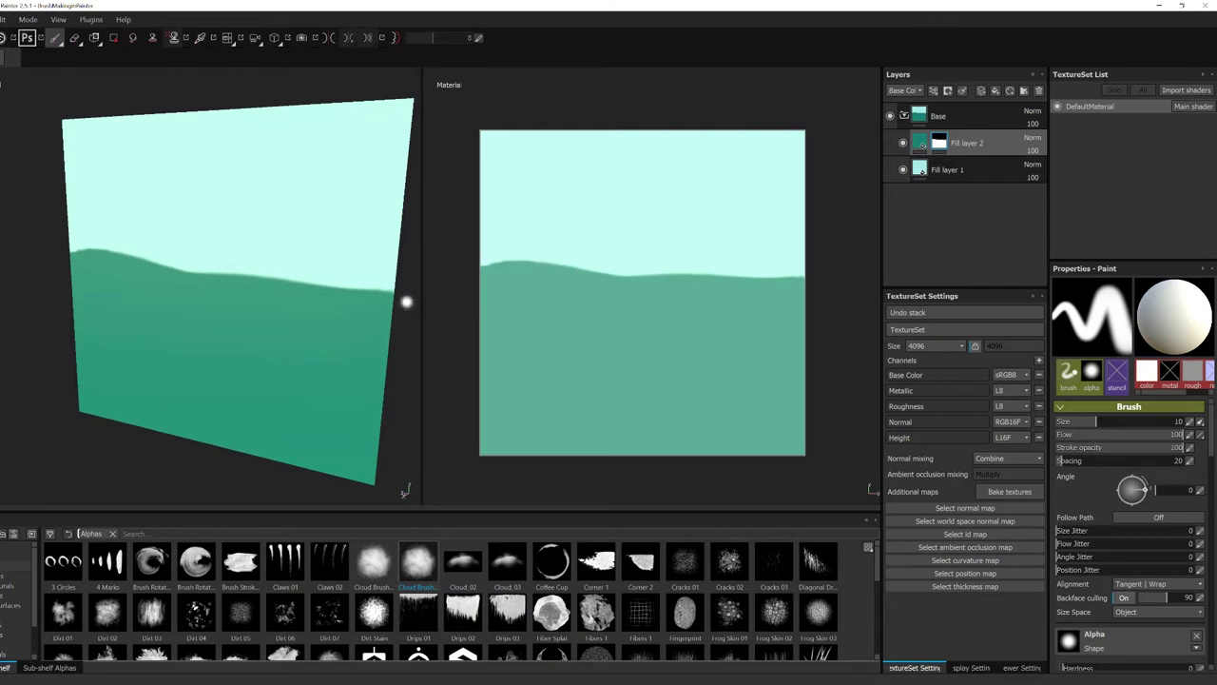
mouse_move(289, 364)
alt+mouse_down()
mouse_move(321, 332)
mouse_move(337, 356)
mouse_move(311, 352)
alt+mouse_up()
alt+middle_drag(311, 351, 311, 353)
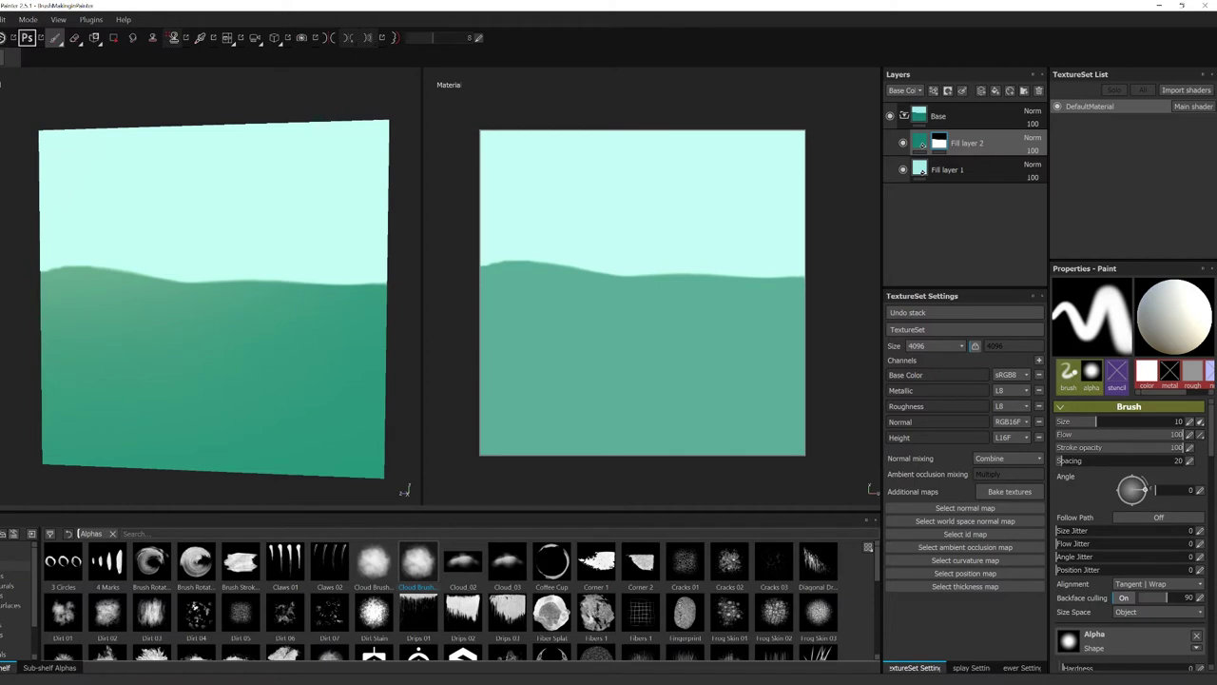
drag(38, 271, 392, 280)
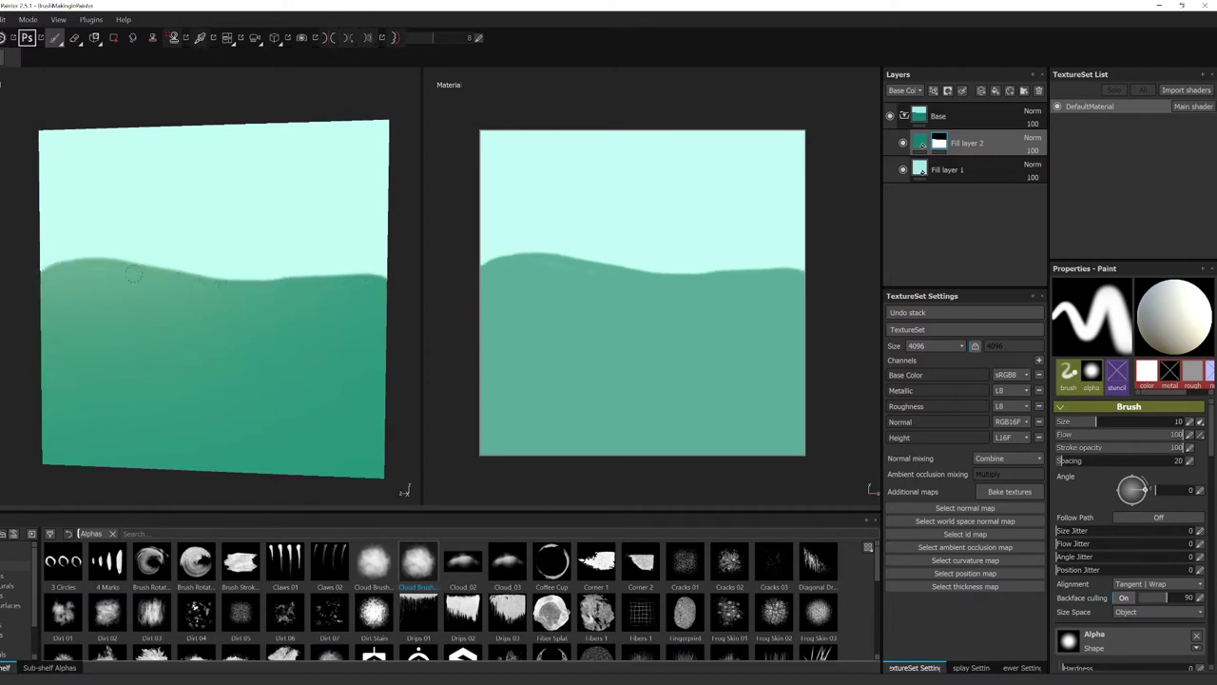
Assign the Crystal 2 procedural texture to the roughness channel of the masked green fill layer.
click(921, 142)
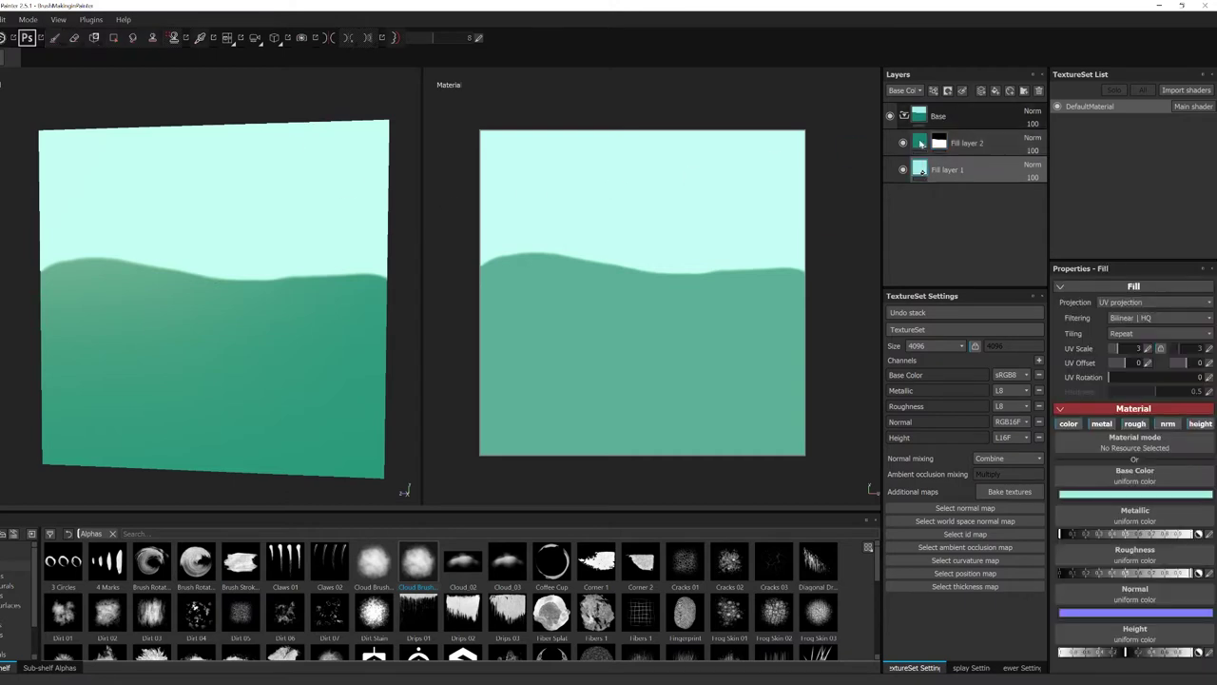
click(1131, 559)
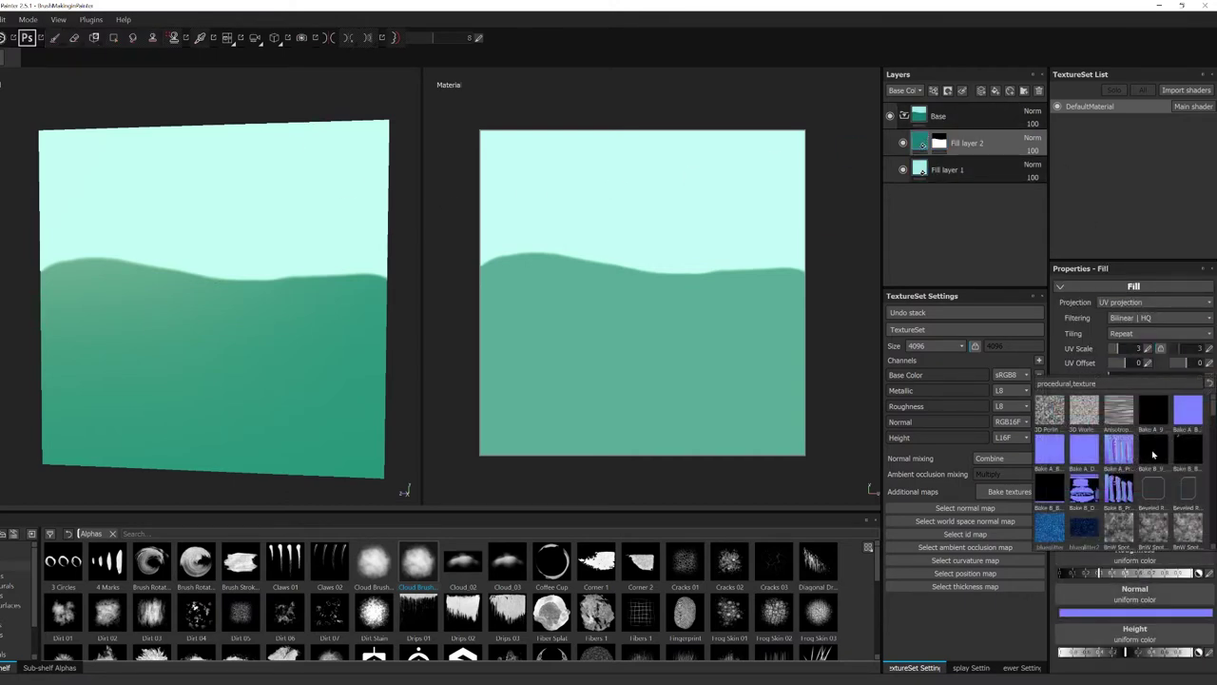
scroll(1214, 411, down, 5)
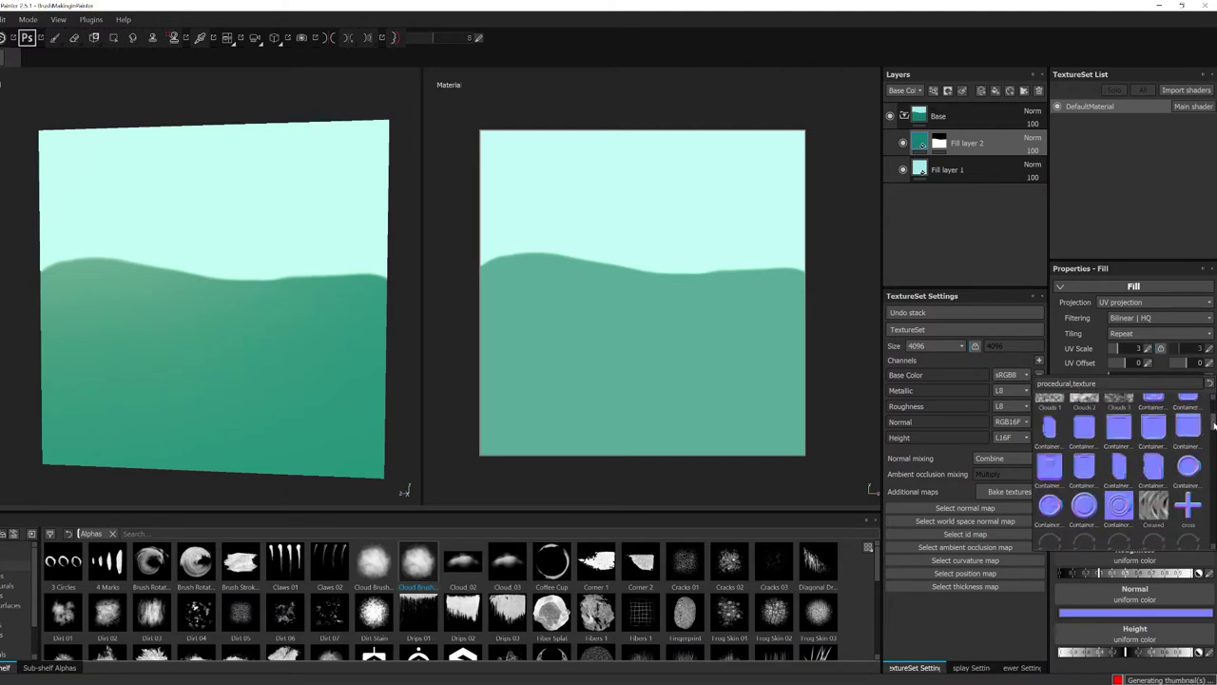
click(1092, 501)
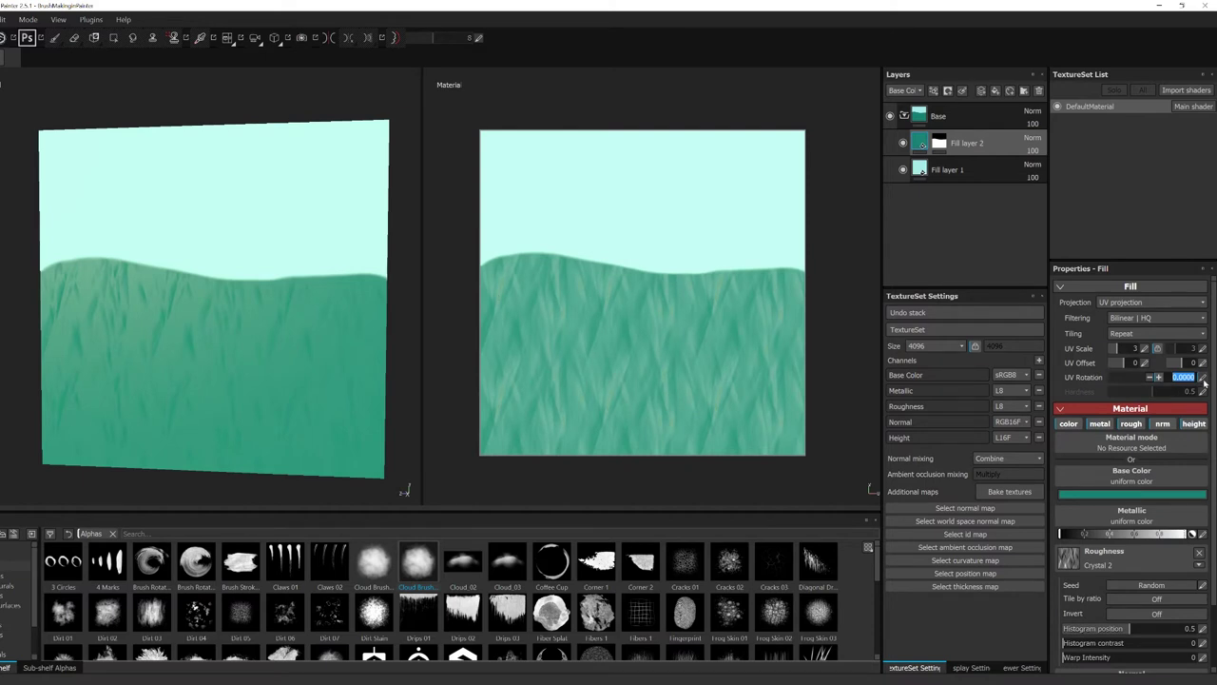
Set the green fill layer's UV rotation to 90.
click(1203, 378)
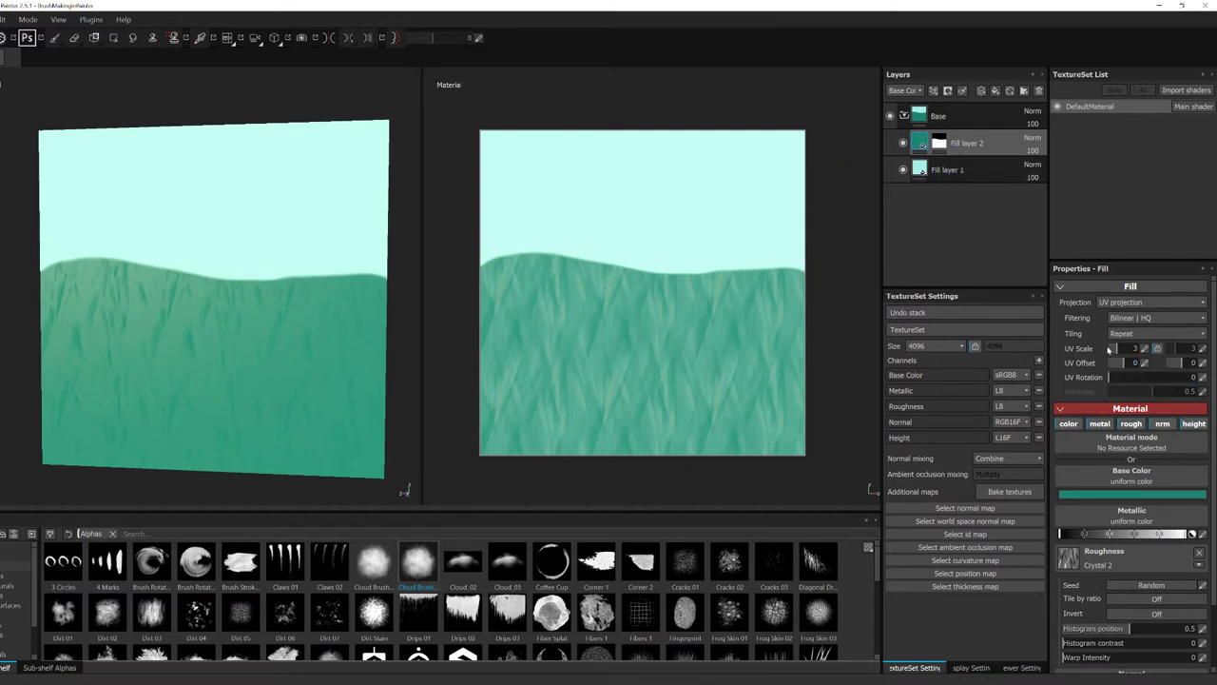
click(1203, 379)
text(90)
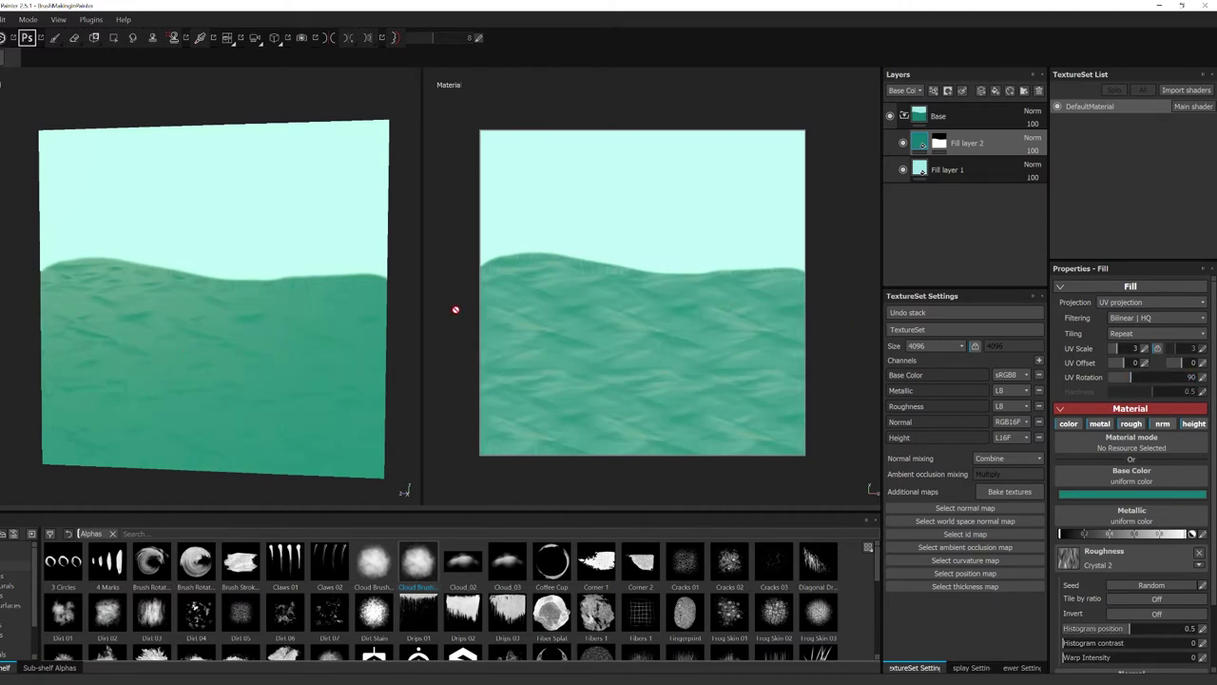
Enlarge the Crystal 2 pattern on the green fill by lowering its UV scale to slightly above 0.8.
alt+drag(356, 427, 325, 369)
drag(1117, 349, 1117, 350)
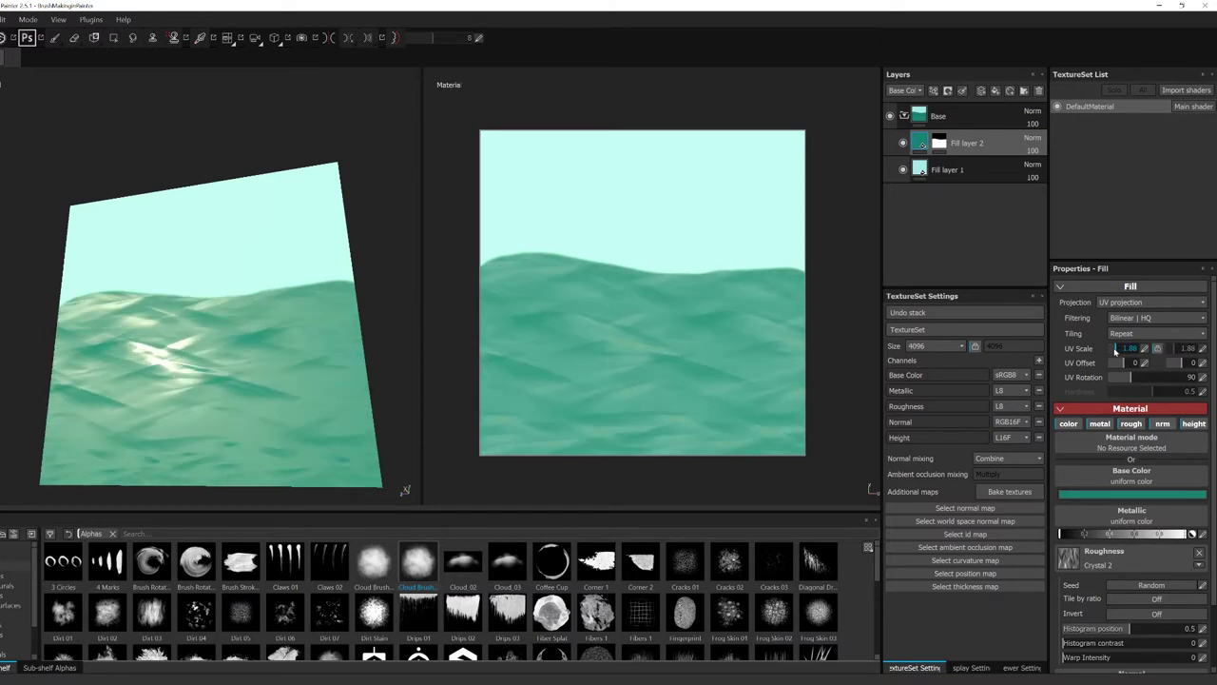
text(0.73)
key(Return)
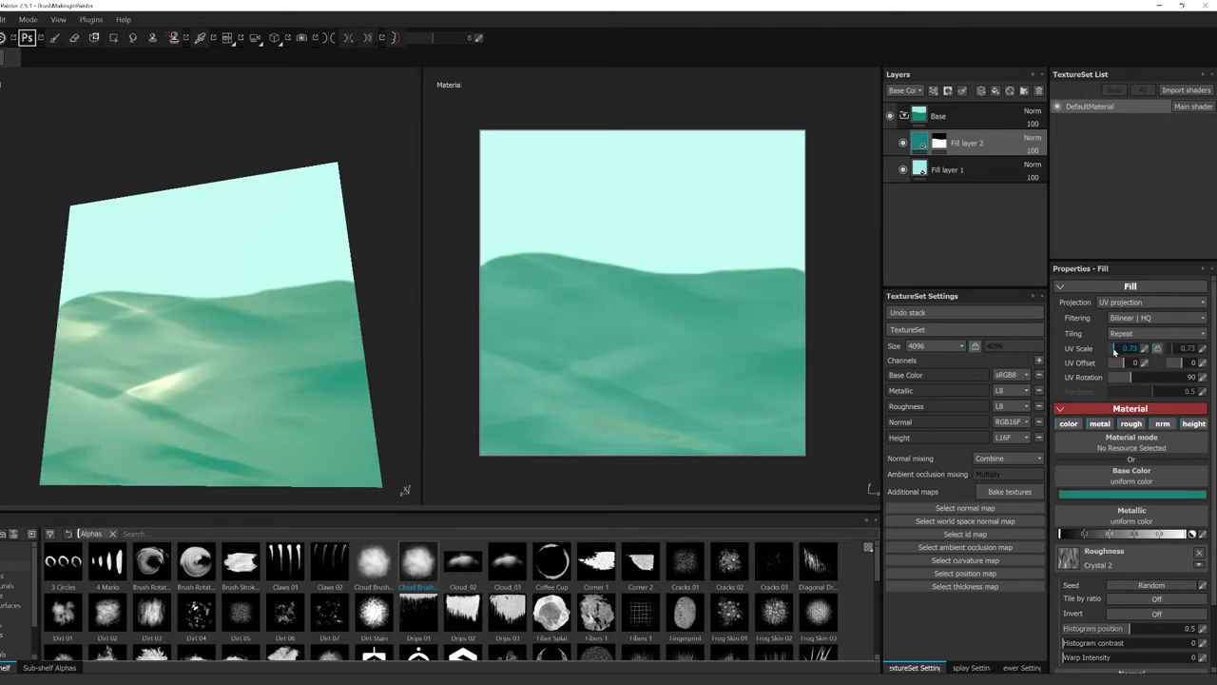
click(1139, 349)
click(1126, 349)
click(1127, 350)
click(1127, 350)
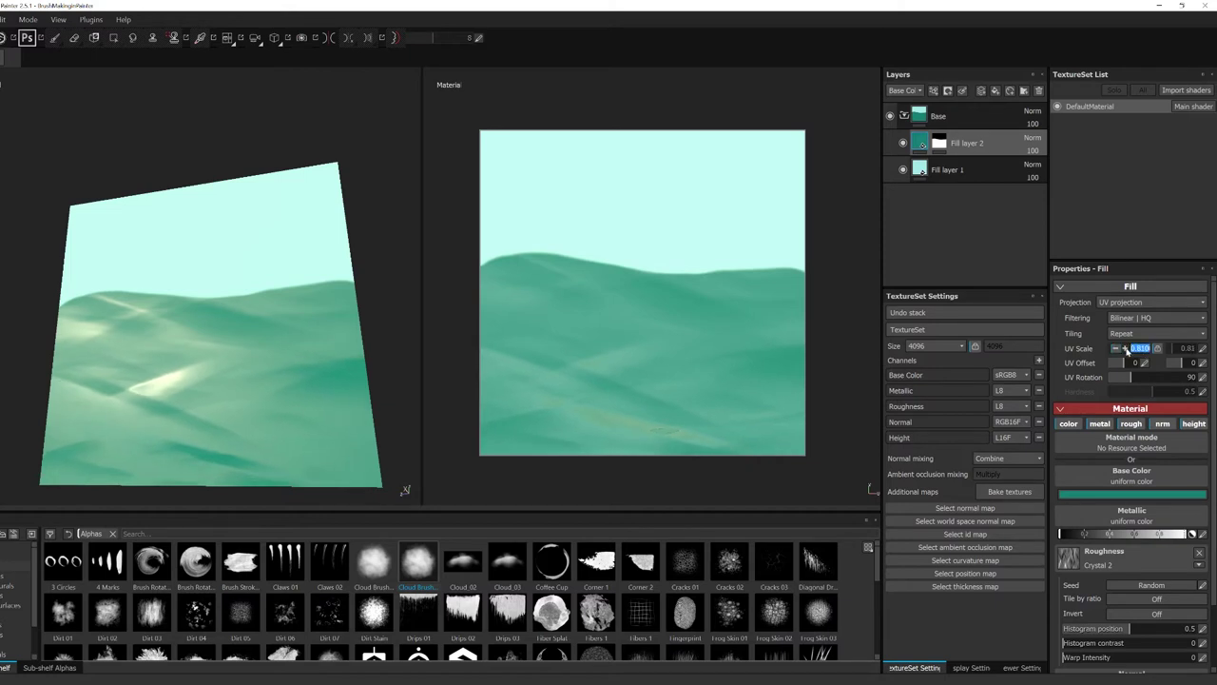
click(1127, 350)
click(1127, 350)
click(1127, 350)
click(1127, 350)
alt+drag(240, 337, 358, 350)
Add a paint layer above the Base group and name it Water Shines.
click(937, 116)
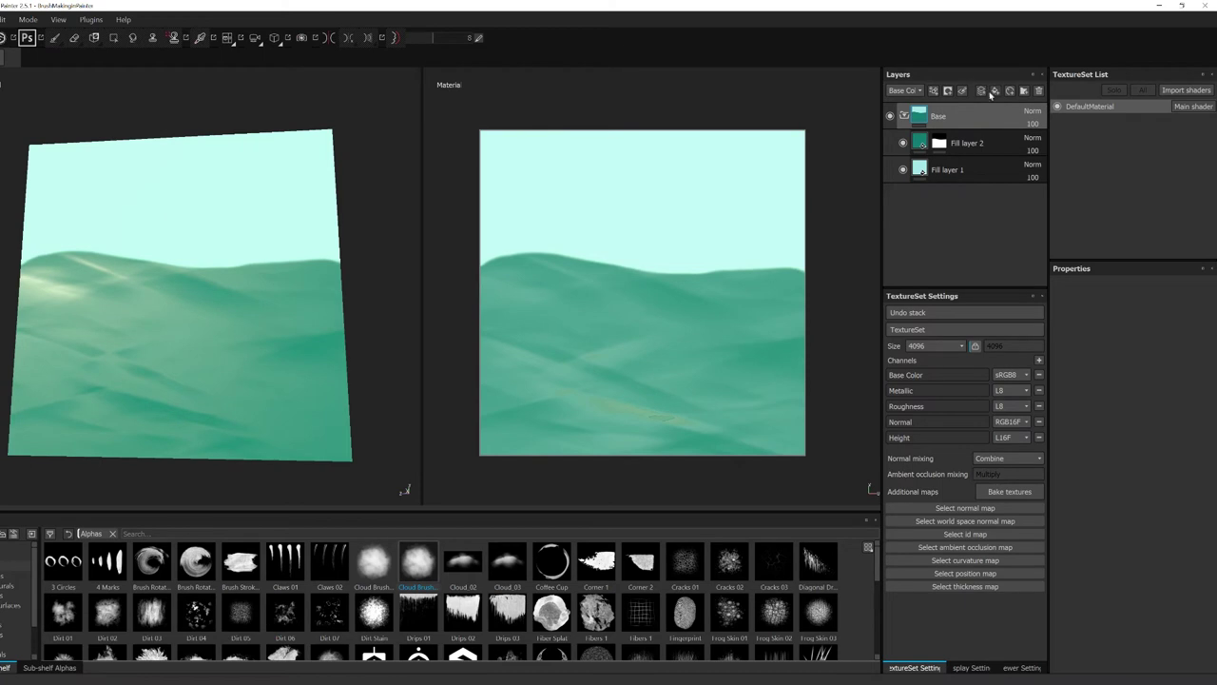
click(983, 92)
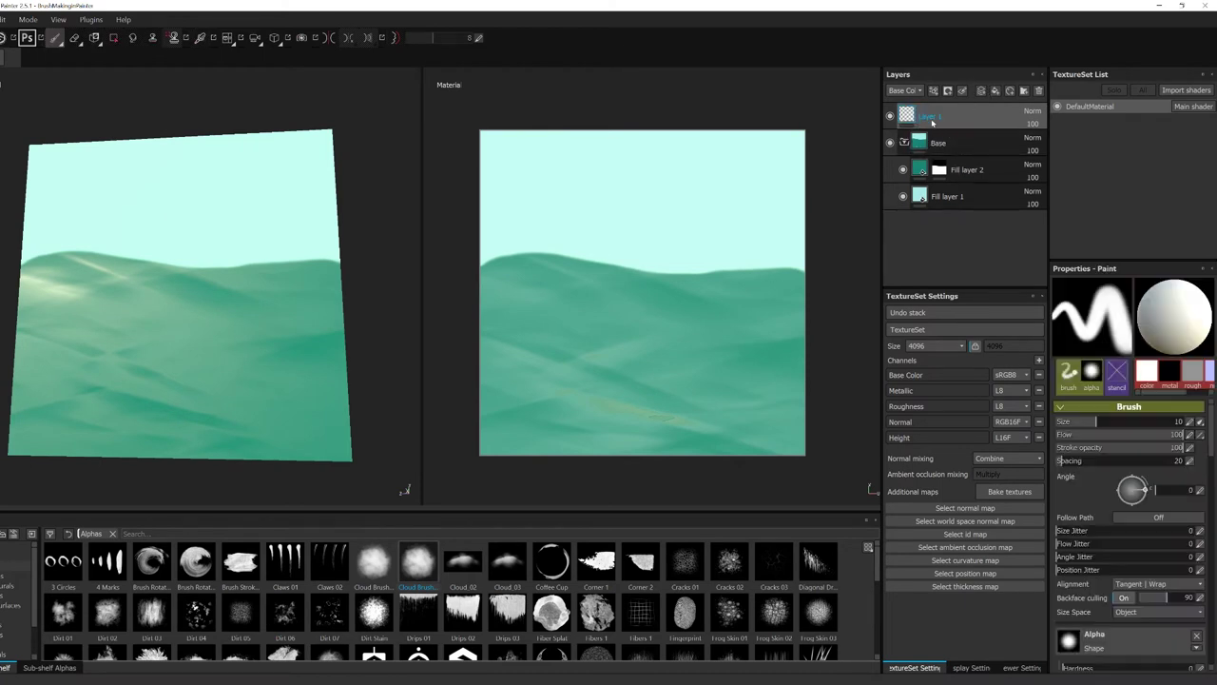
text(WA)
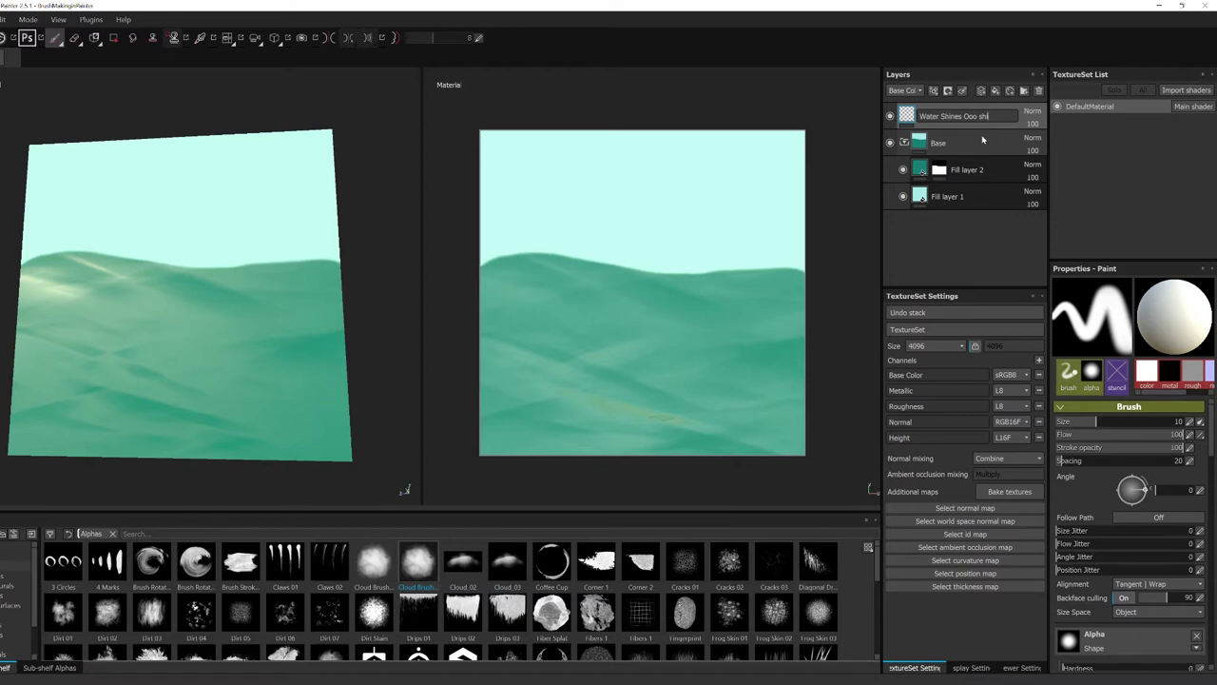
text(whate)
key(BackSpace)
key(BackSpace)
key(BackSpace)
key(BackSpace)
key(BackSpace)
key(BackSpace)
key(BackSpace)
key(Return)
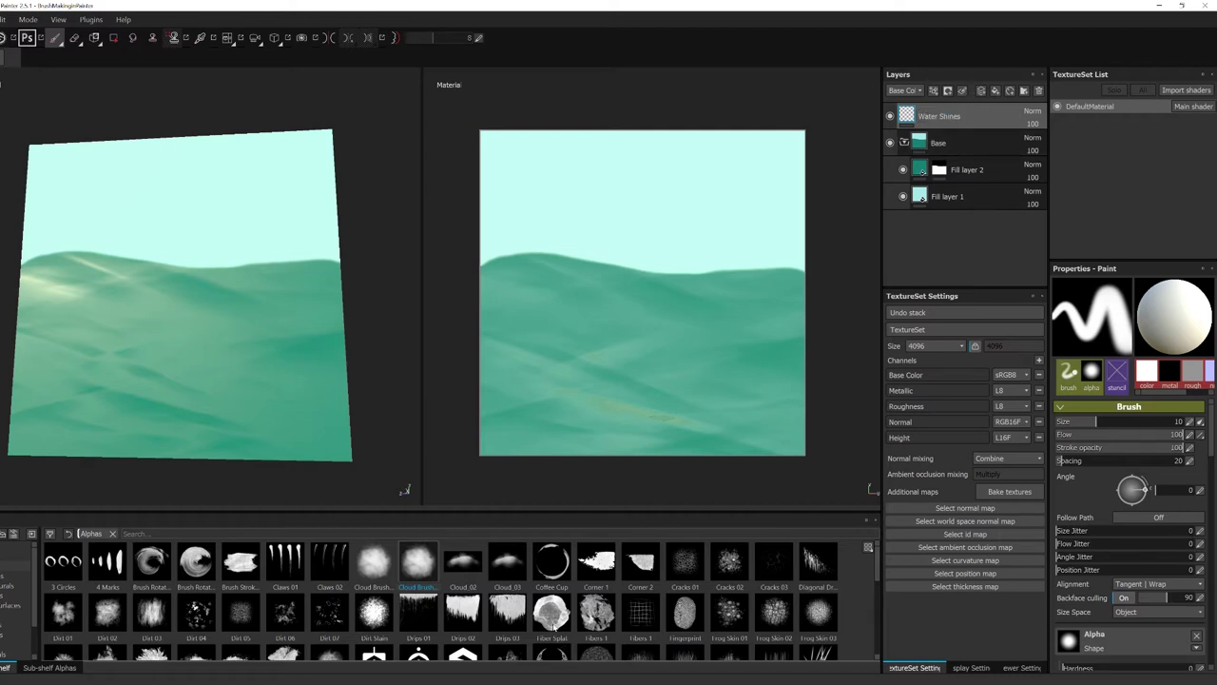
Add the Water_102.png image to the resources for import and set its usage to alpha.
scroll(301, 588, down, 10)
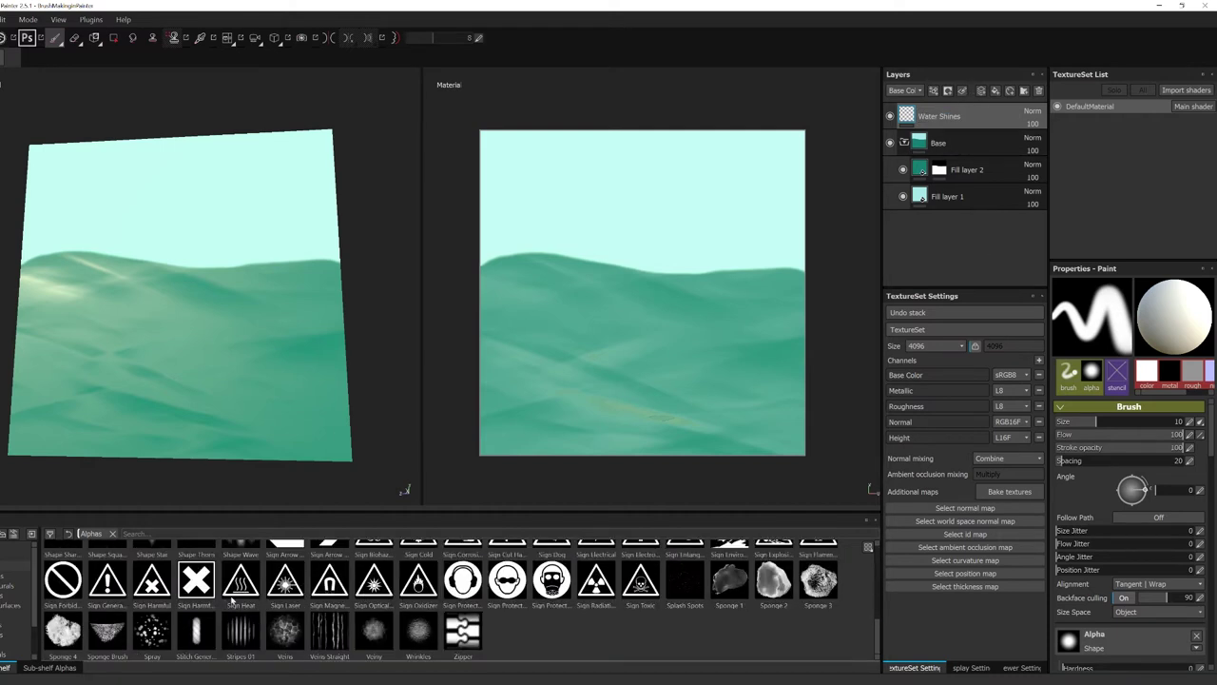
scroll(231, 599, up, 3)
scroll(114, 614, down, 5)
scroll(264, 607, up, 10)
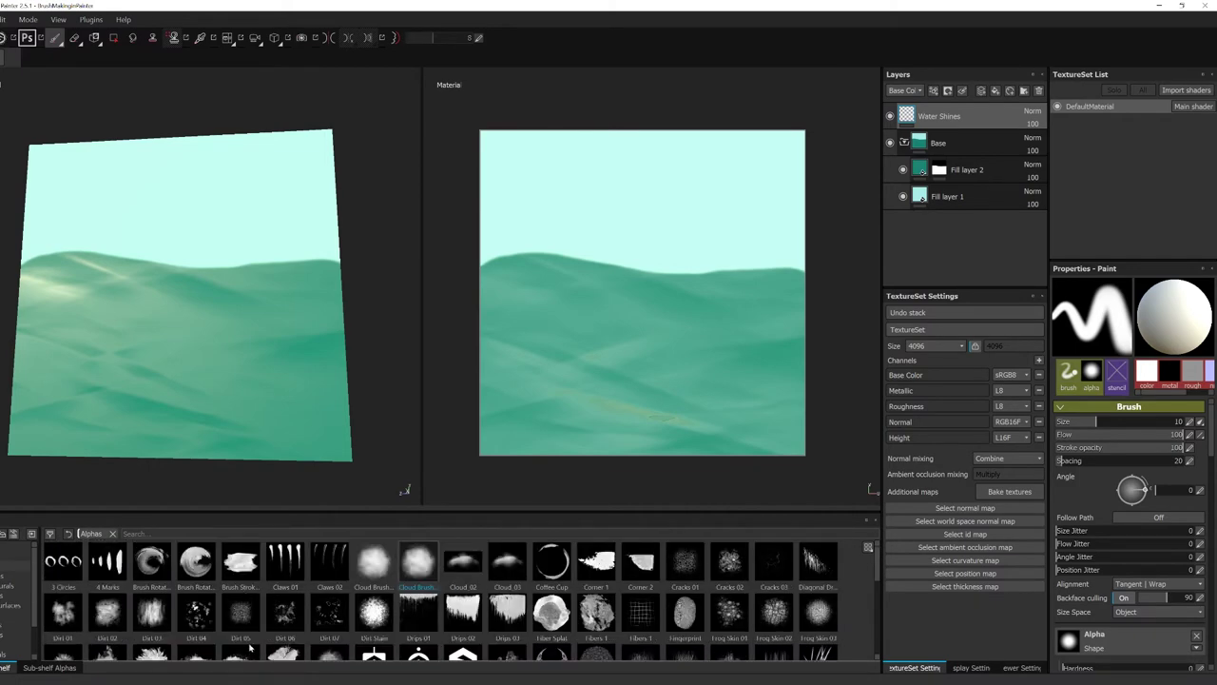
scroll(251, 649, down, 10)
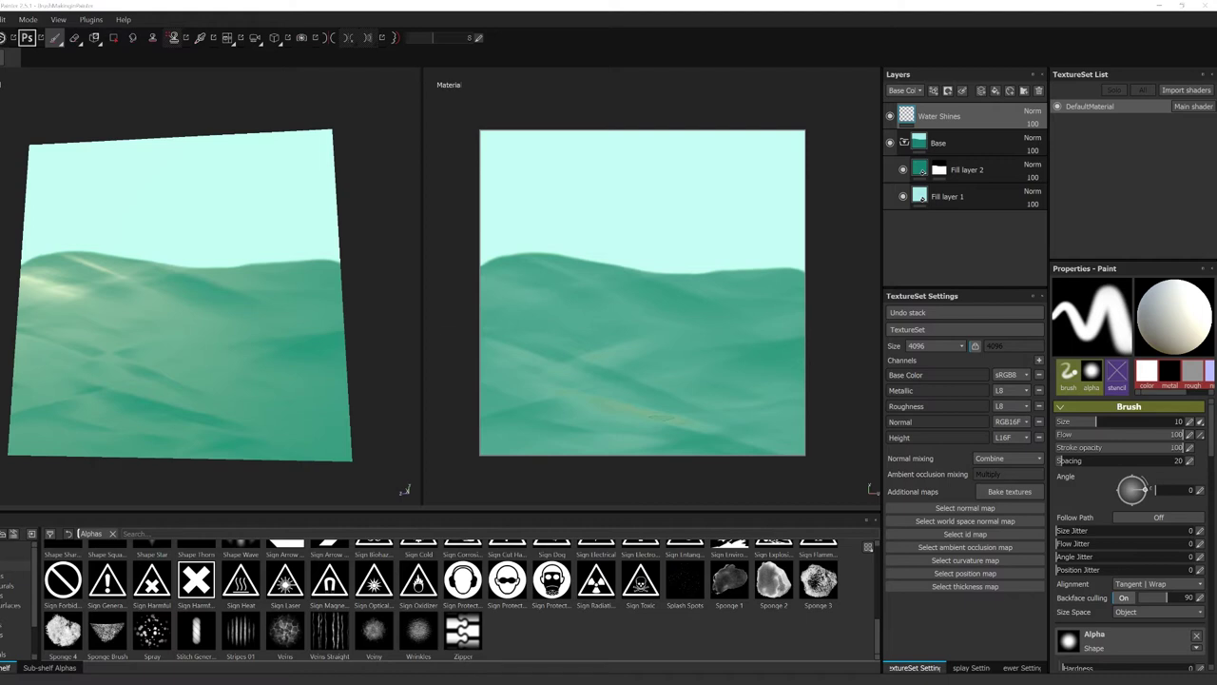
drag(404, 490, 590, 639)
click(760, 202)
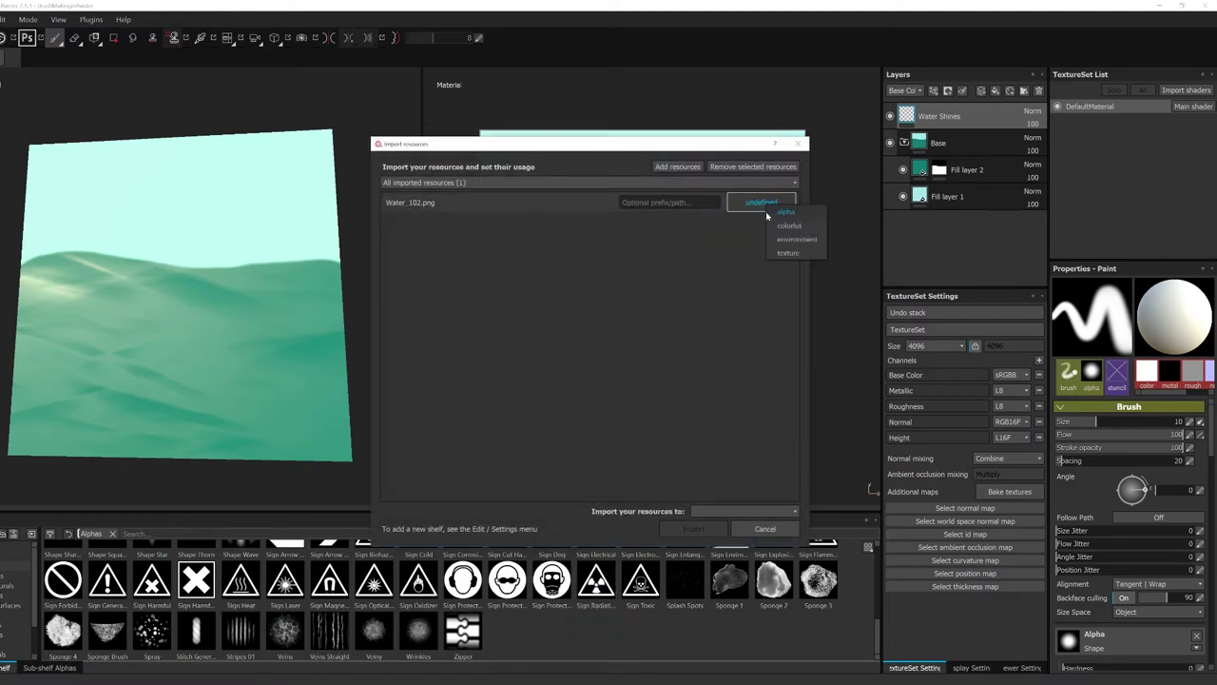
click(786, 259)
click(763, 203)
click(782, 214)
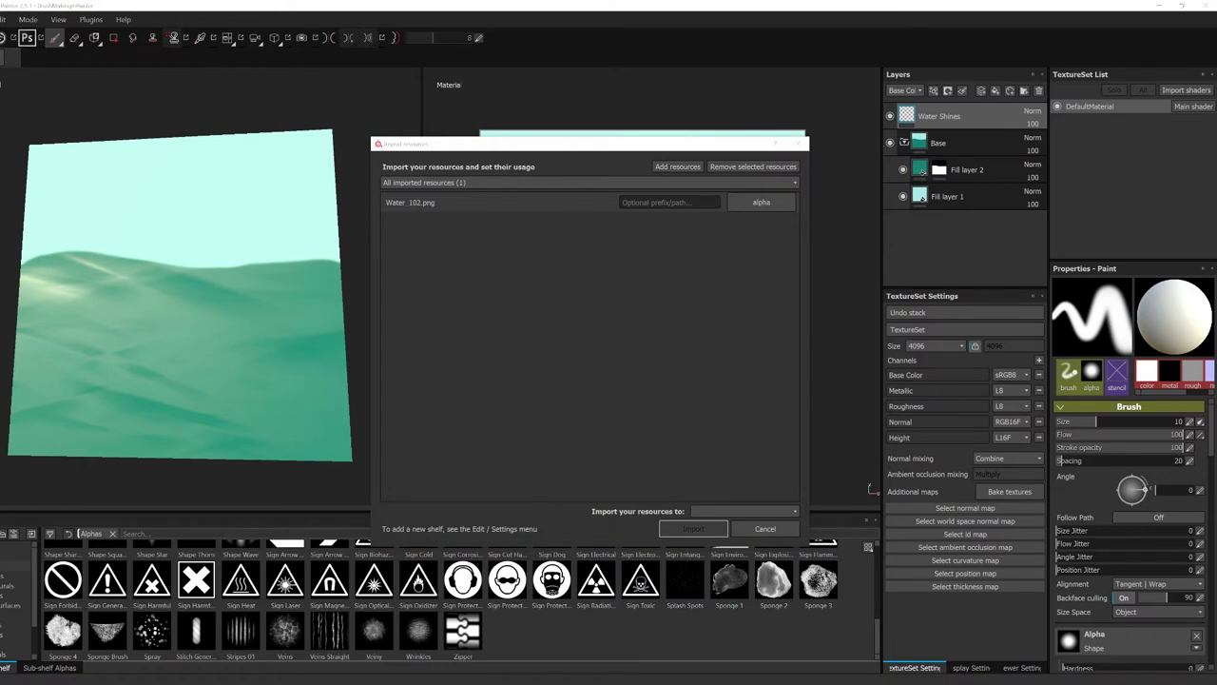
Add Water_31.png, Water_26.png and Cloud_36.png to the import list and set their usage to alpha as well.
drag(866, 228, 720, 289)
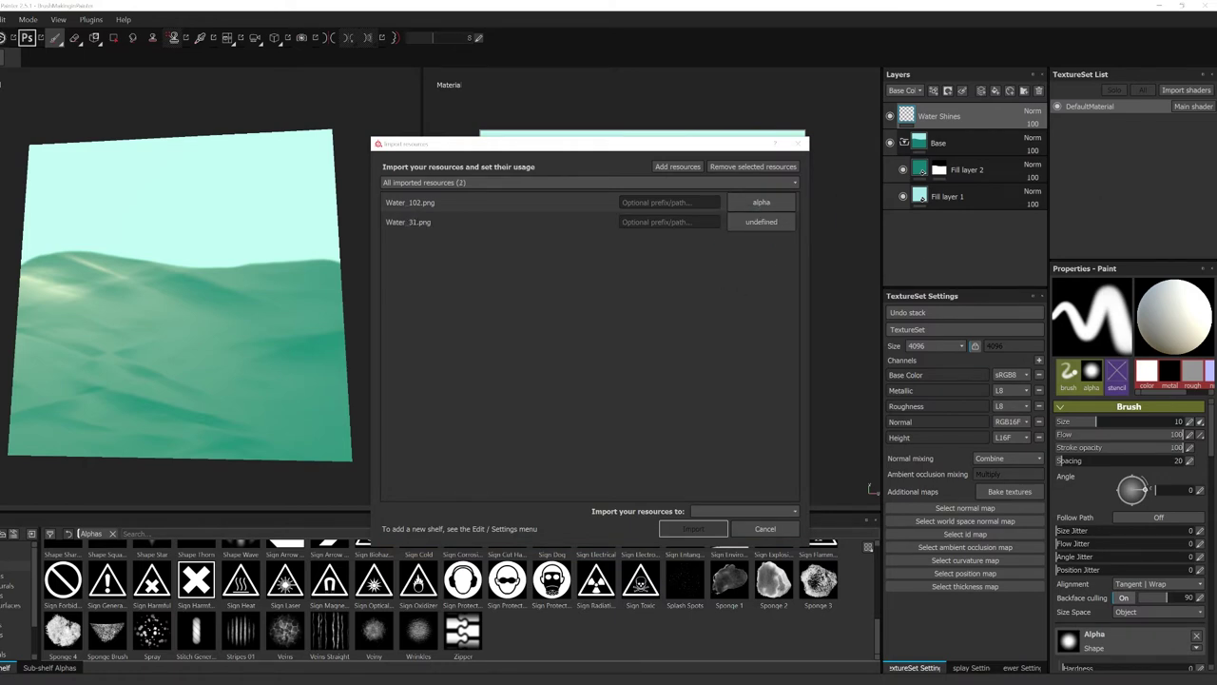
drag(1147, 344, 649, 306)
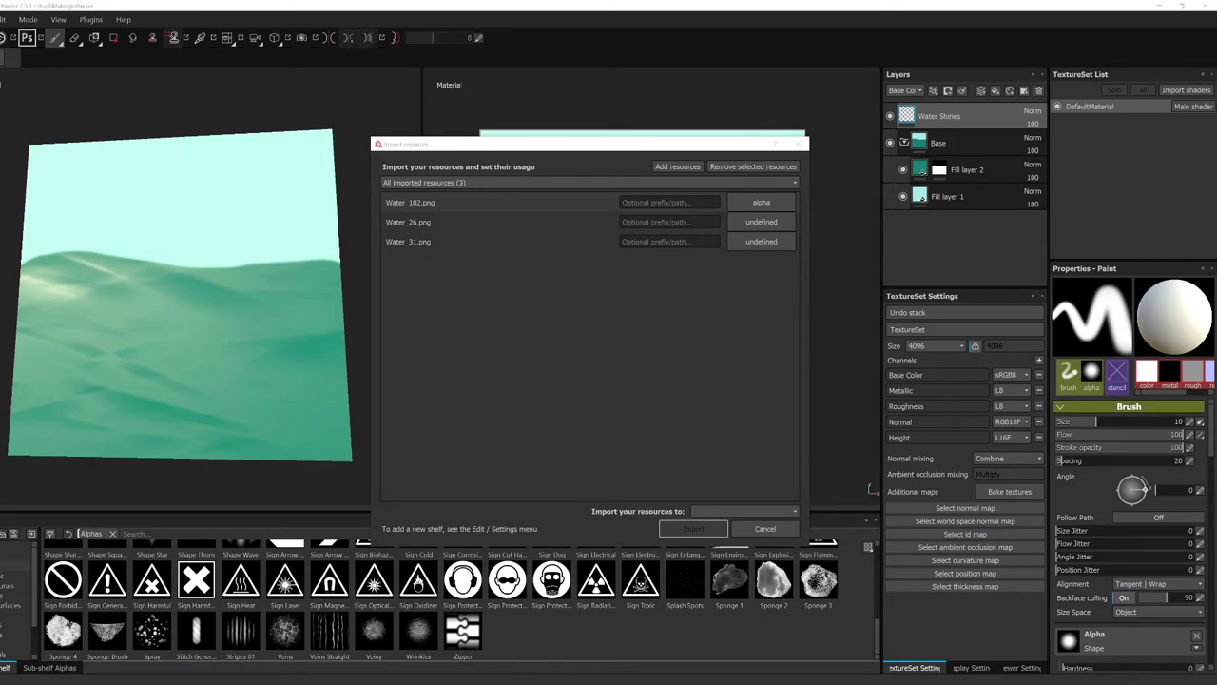
drag(1146, 344, 578, 307)
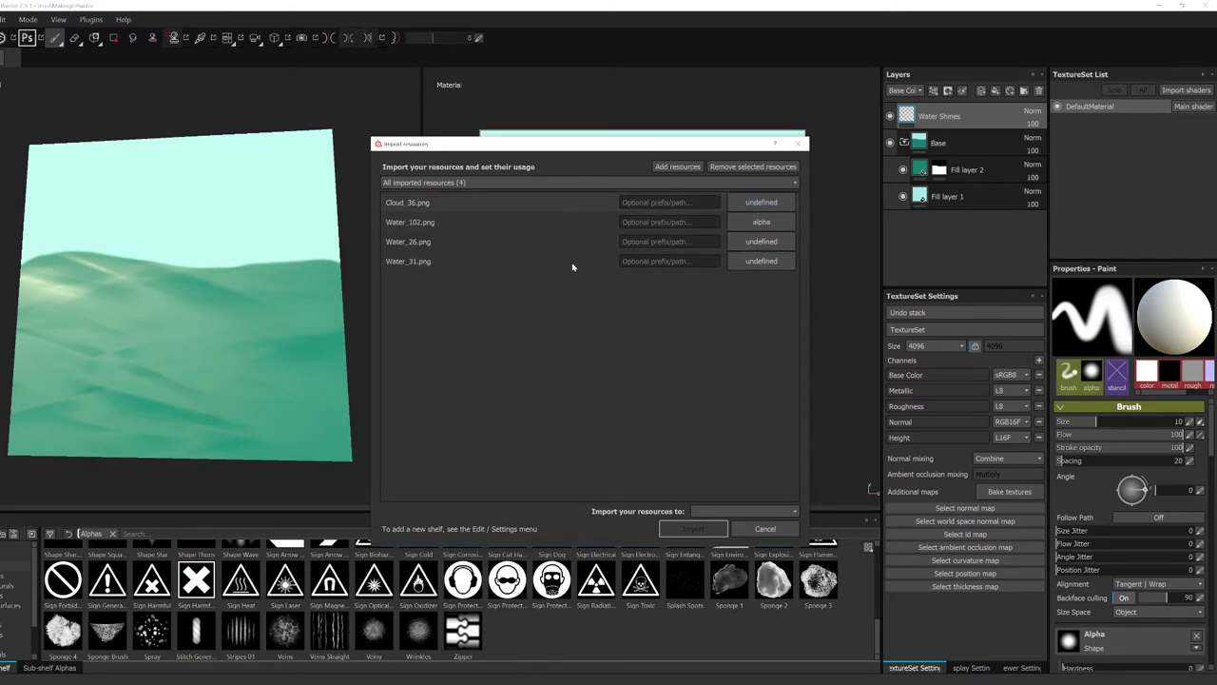
click(774, 205)
click(780, 210)
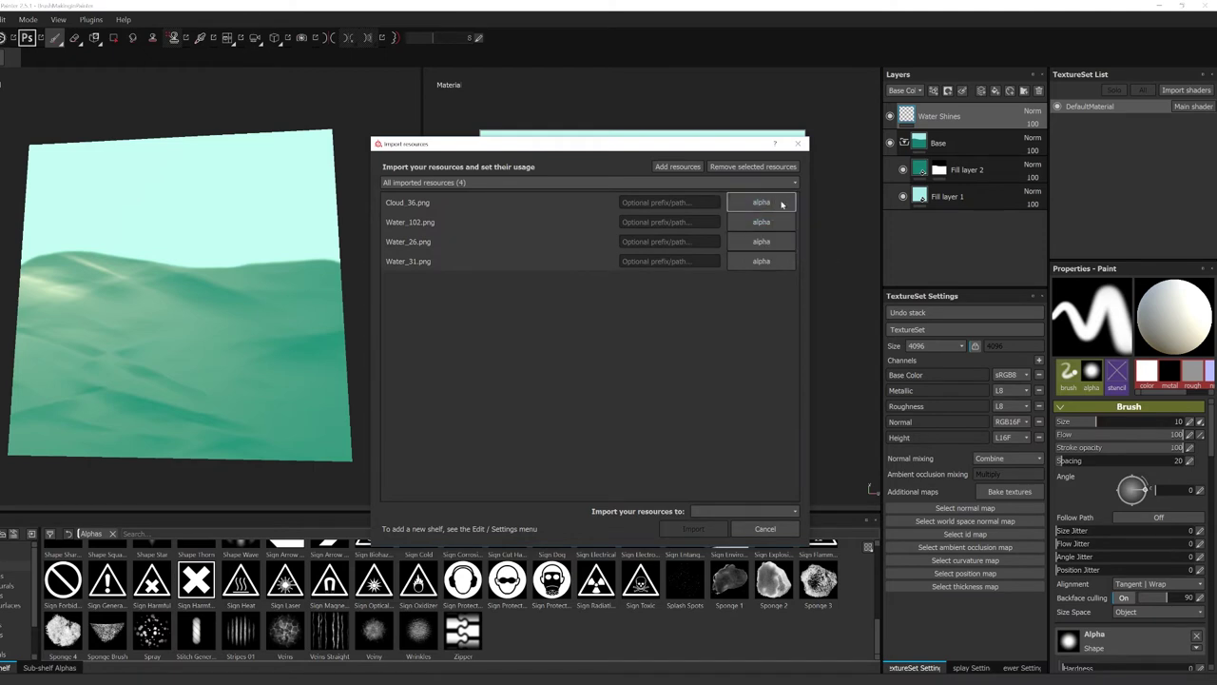
Import the four alpha images into the shelf named 'shelf'.
click(760, 510)
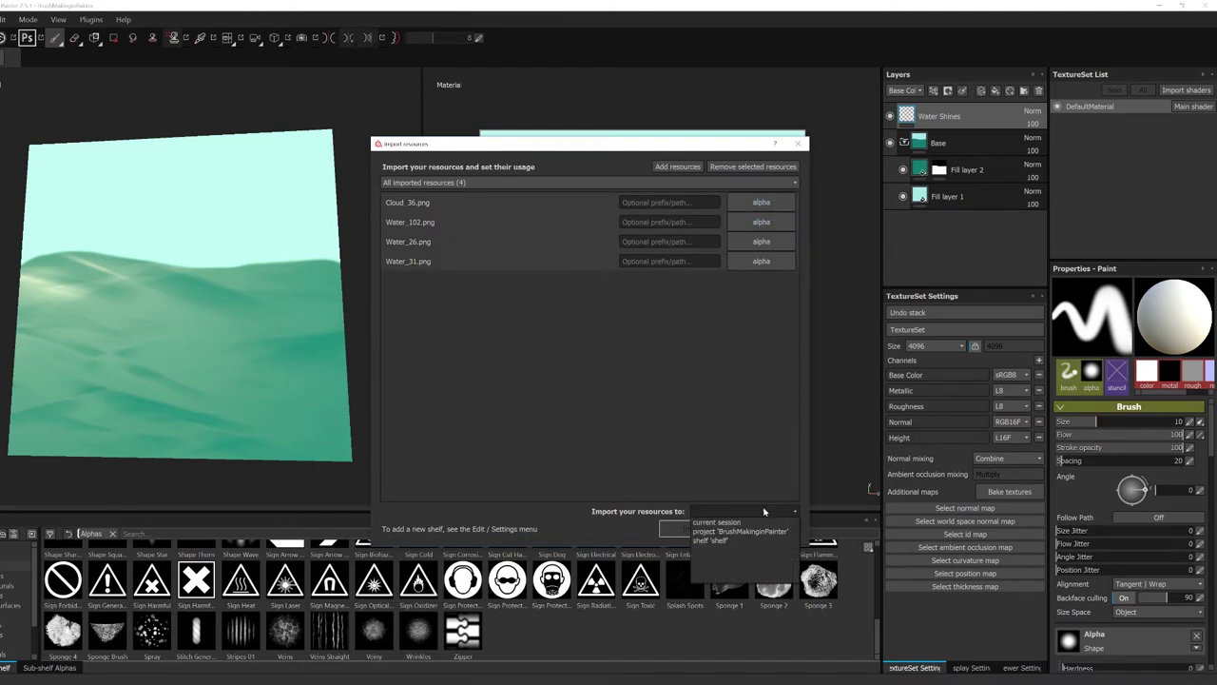
click(722, 543)
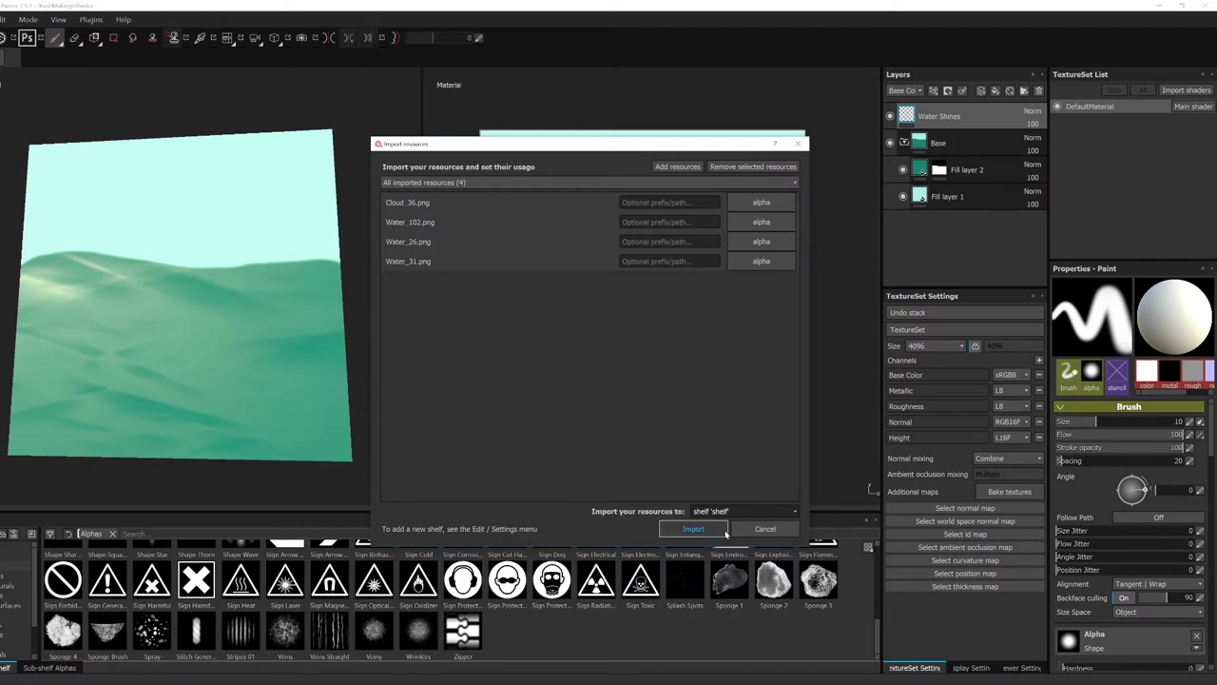
click(678, 533)
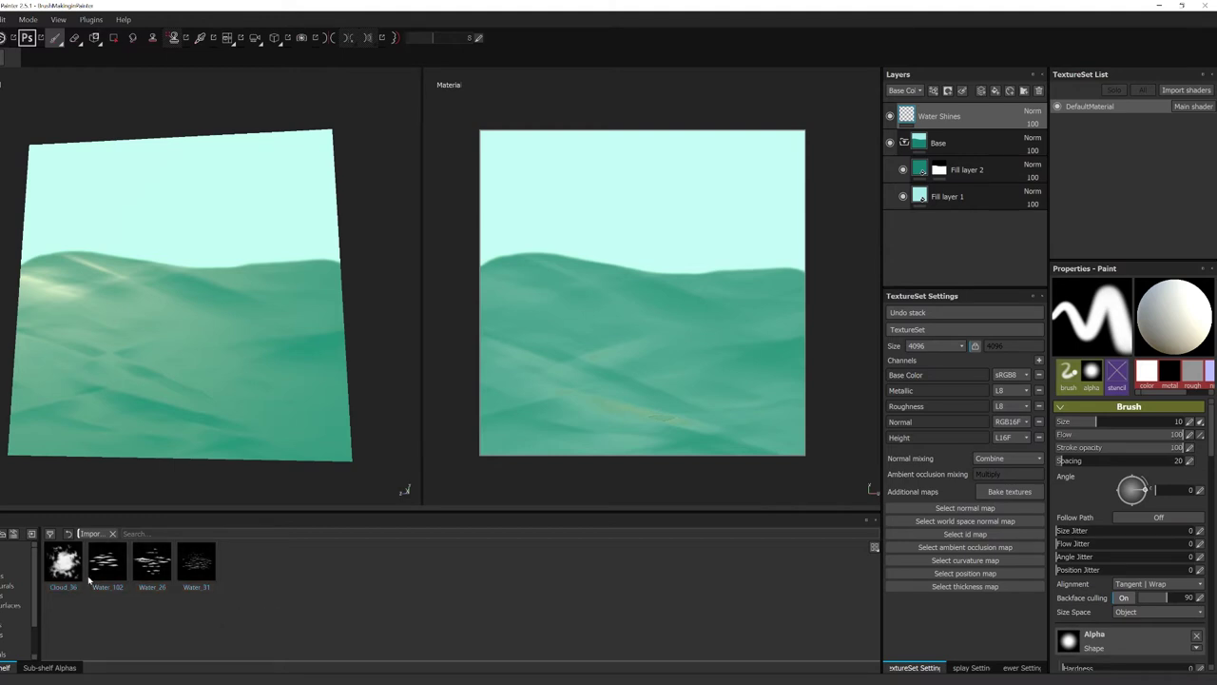
Use the Water_26 alpha for the brush, with alignment set to Camera and size space kept on Object.
click(64, 563)
click(152, 565)
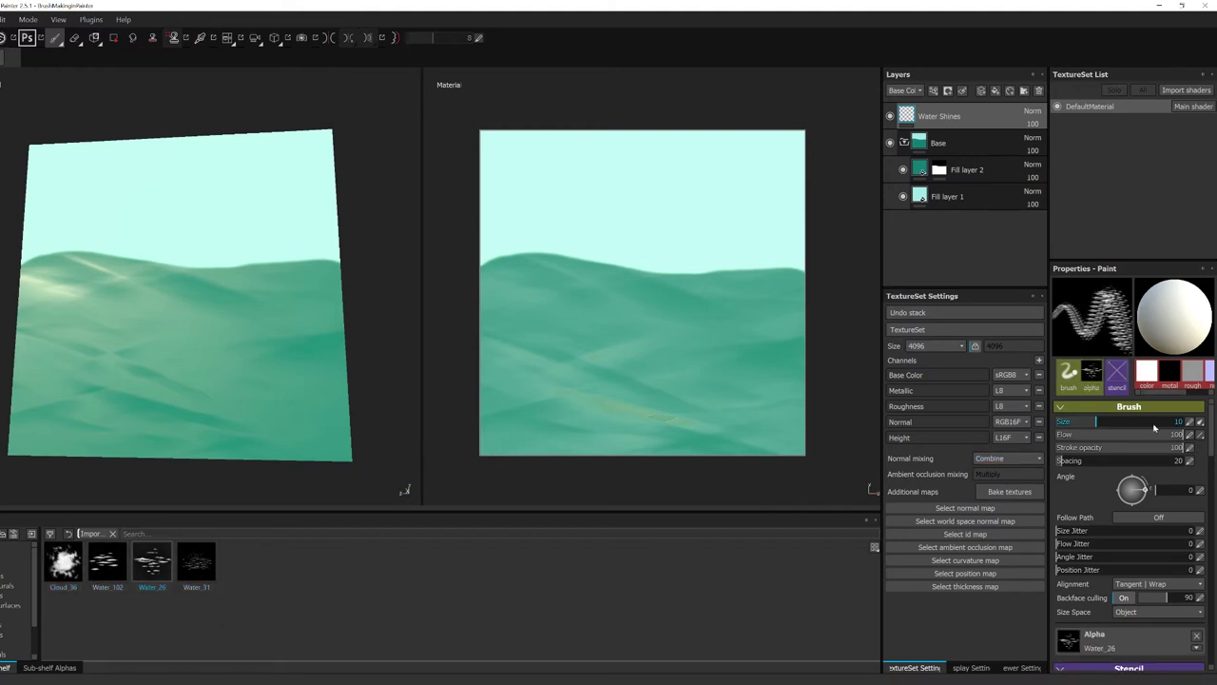
click(1128, 583)
click(1126, 614)
click(1127, 584)
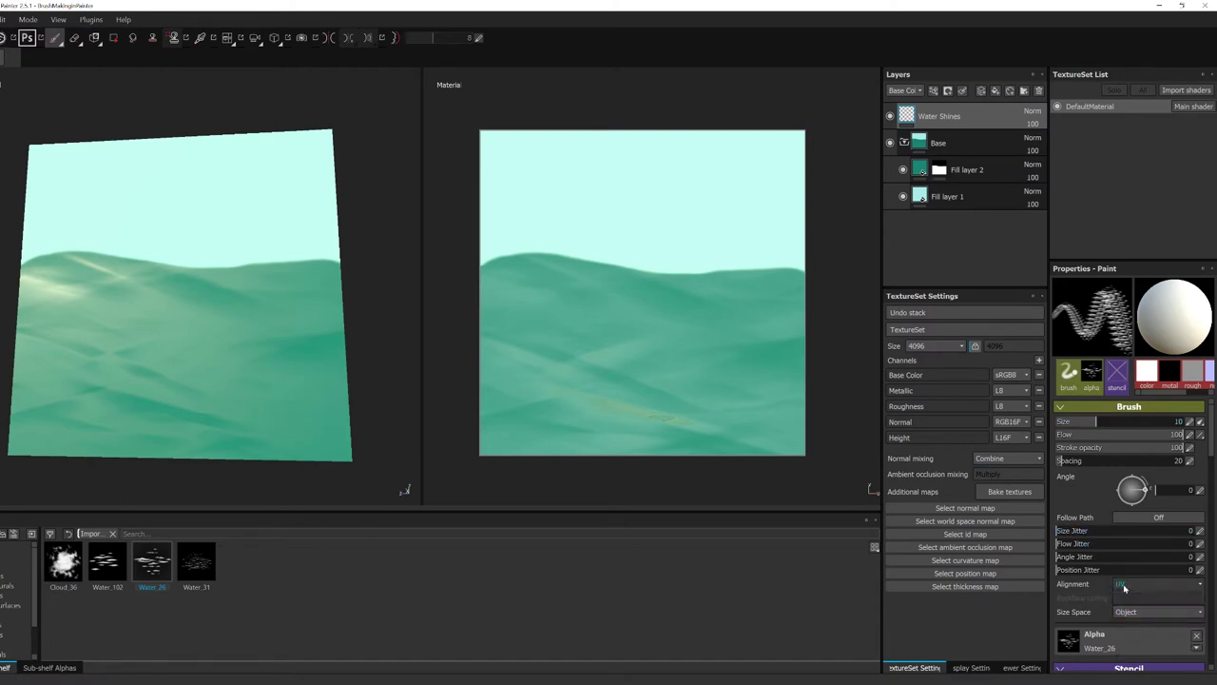
click(1126, 615)
click(1127, 616)
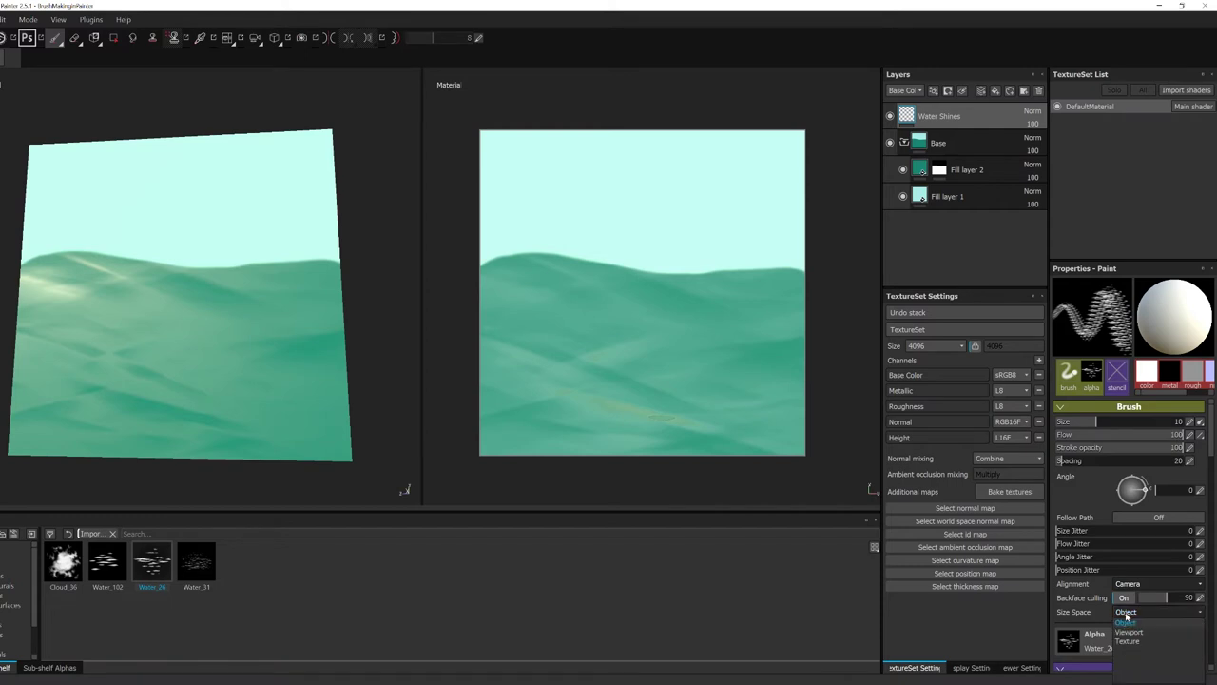
click(1128, 622)
Set the brush size to 7.84, its spacing to 72 and its flow to 100.
mouse_move(1095, 421)
mouse_down()
mouse_move(1072, 423)
mouse_move(1155, 437)
mouse_move(1138, 439)
mouse_up()
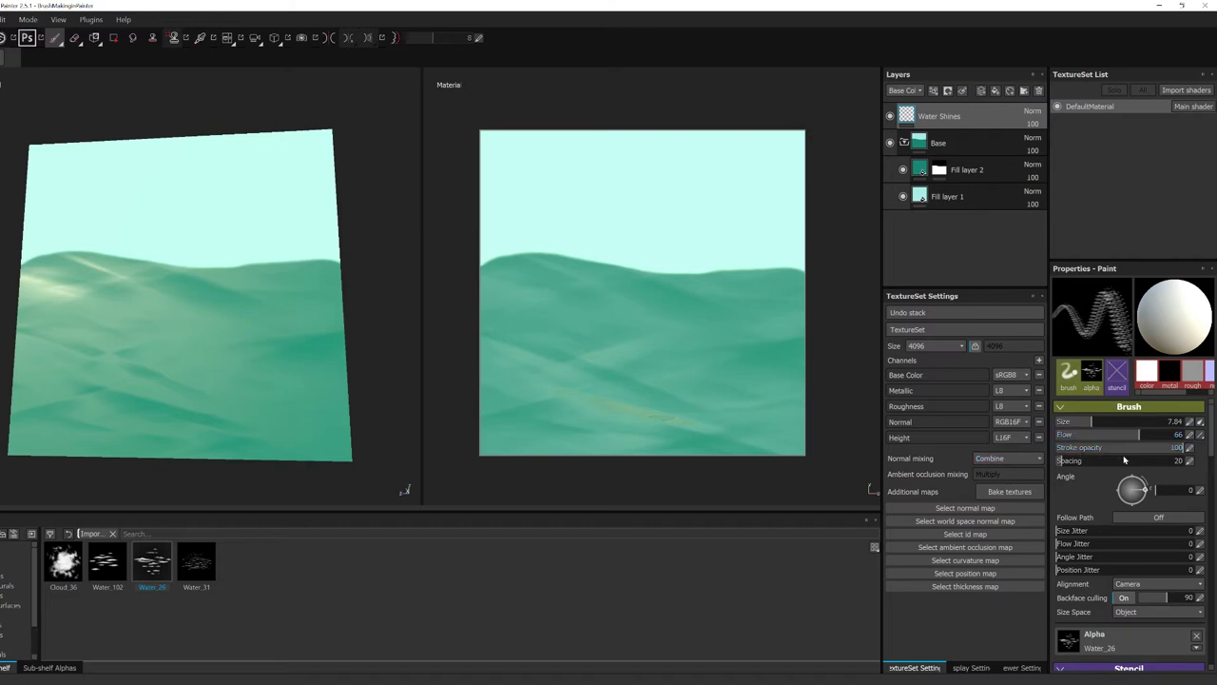
drag(1067, 465, 1078, 474)
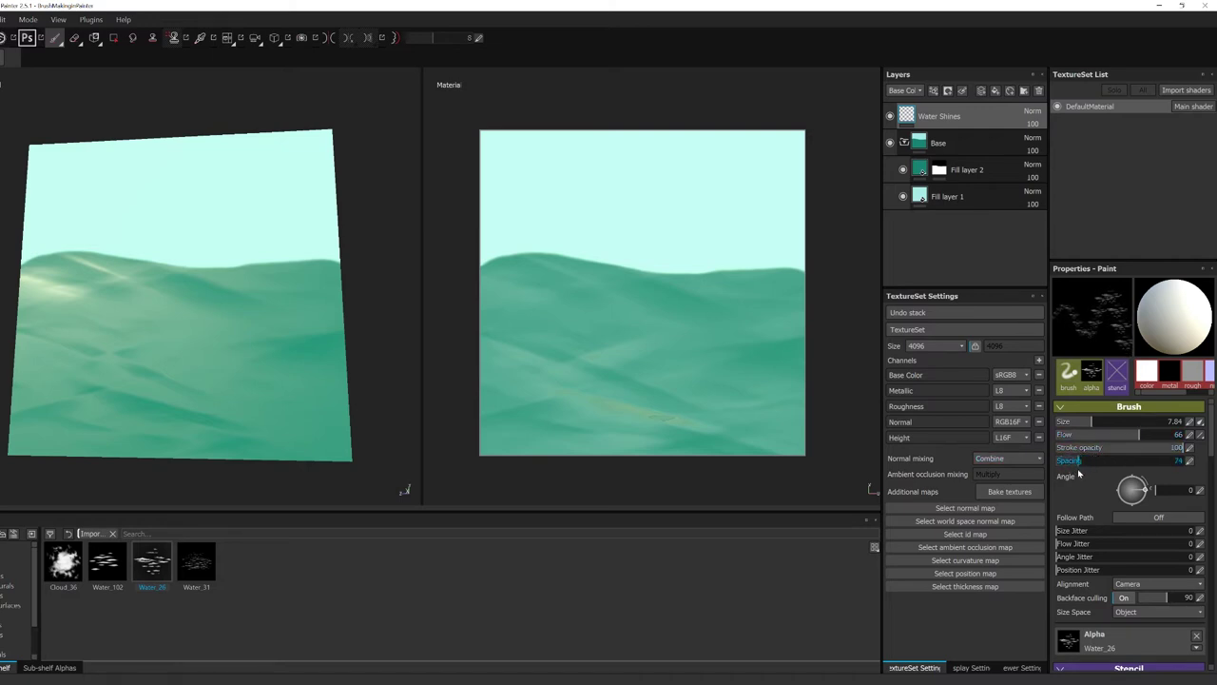
drag(1081, 473, 1078, 474)
click(1134, 435)
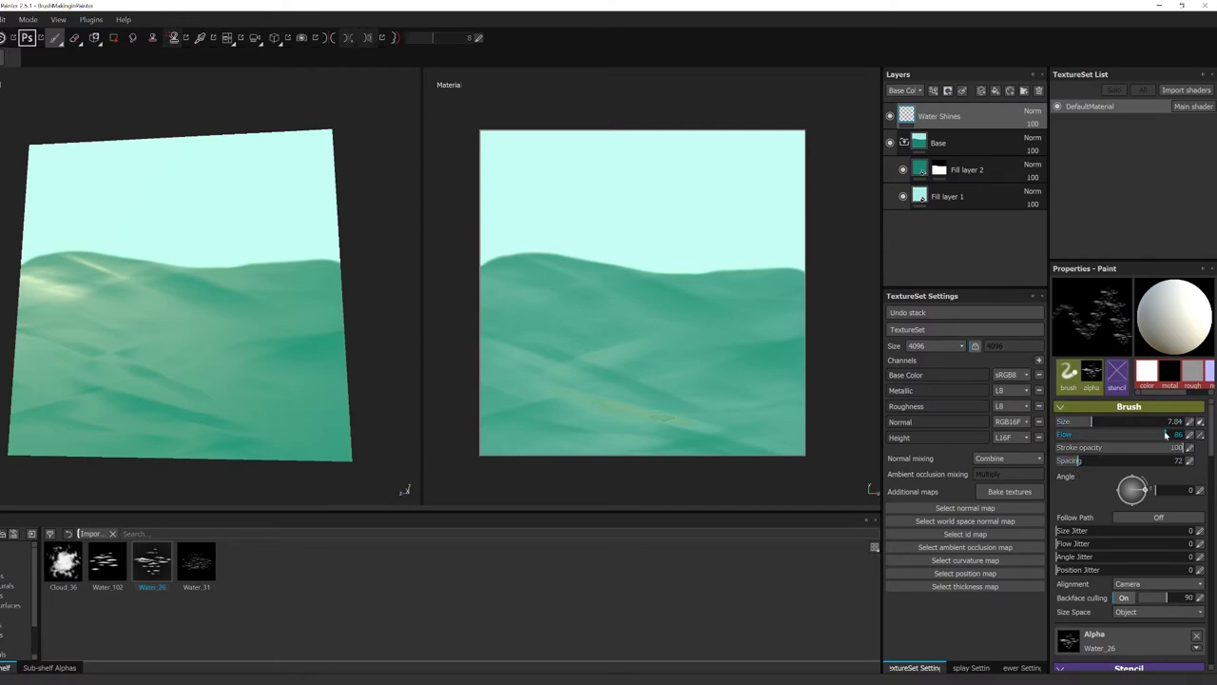
drag(1178, 436, 1181, 436)
Set the brush's size jitter to 47 and flow jitter to 54, and tighten its spacing to 54.
mouse_move(1067, 532)
mouse_down()
mouse_move(1114, 534)
mouse_move(1104, 535)
mouse_up()
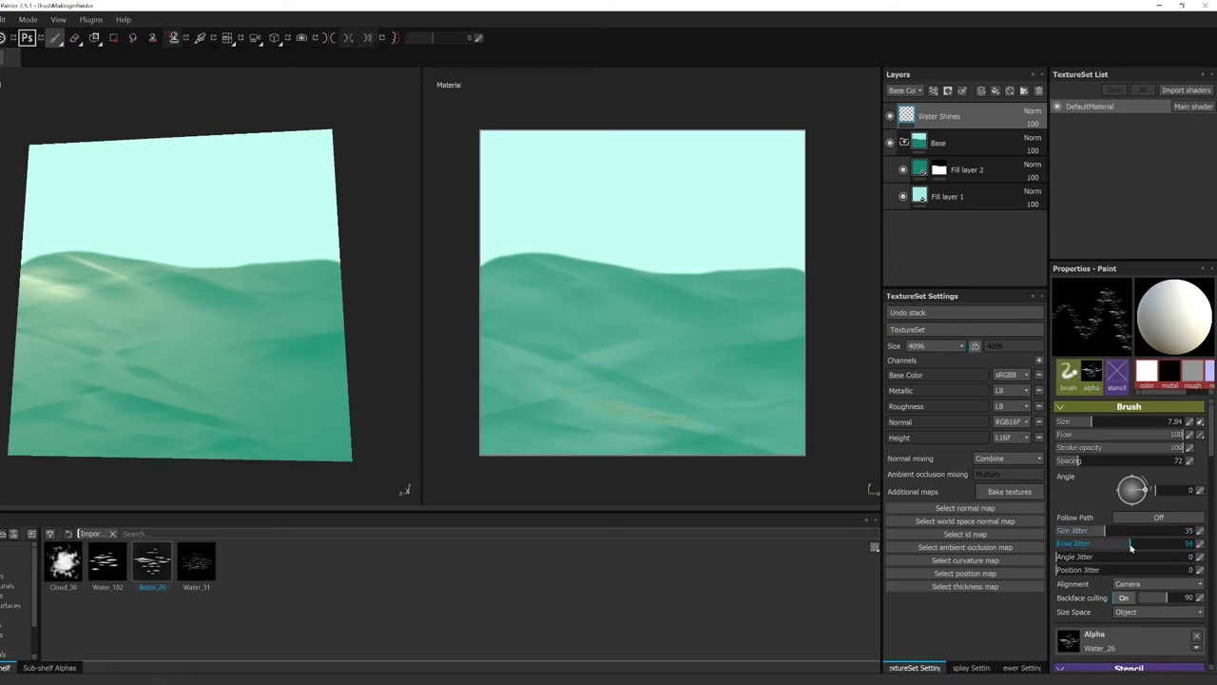
drag(1105, 533, 1122, 532)
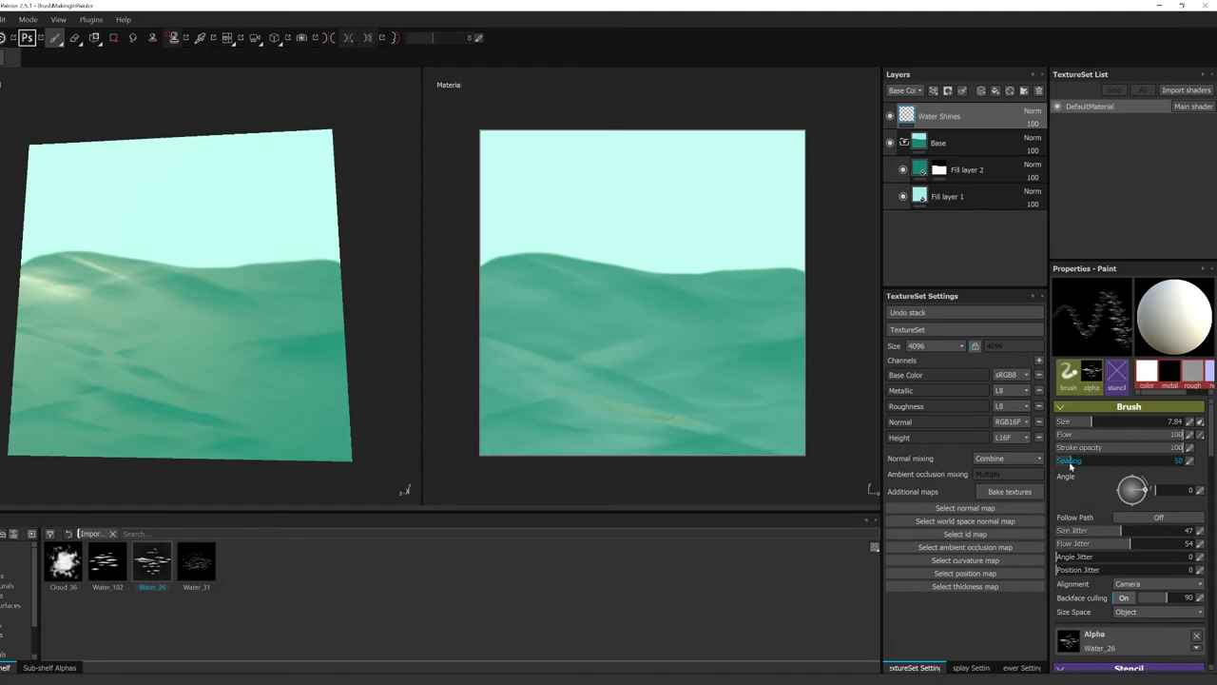
drag(1071, 464, 1073, 467)
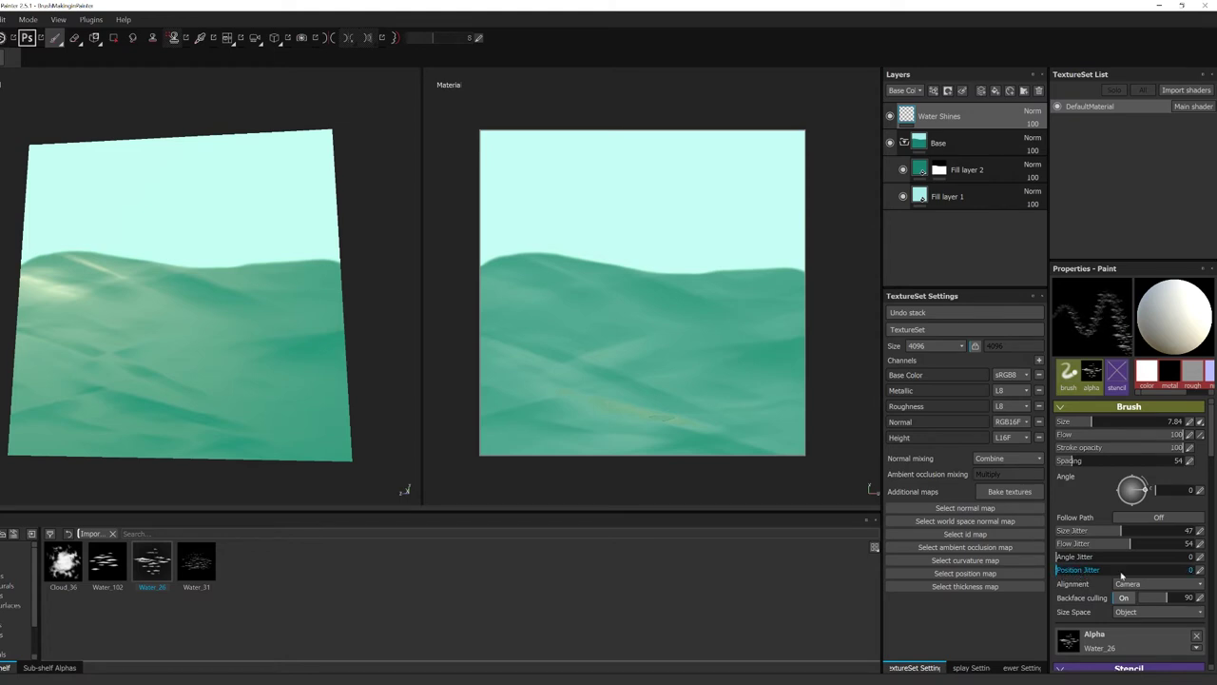
Enlarge the brush to 21.16 and enable pen pressure for its flow.
alt+drag(136, 258, 271, 320)
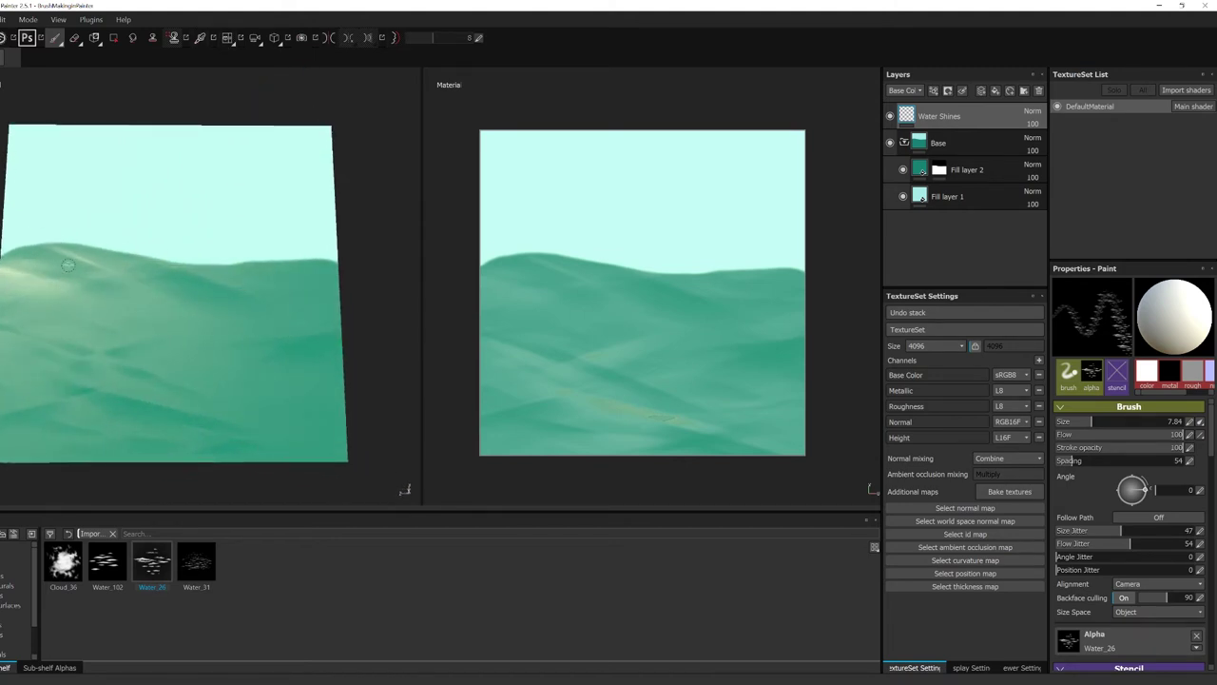
ctrl+right_drag(67, 265, 58, 275)
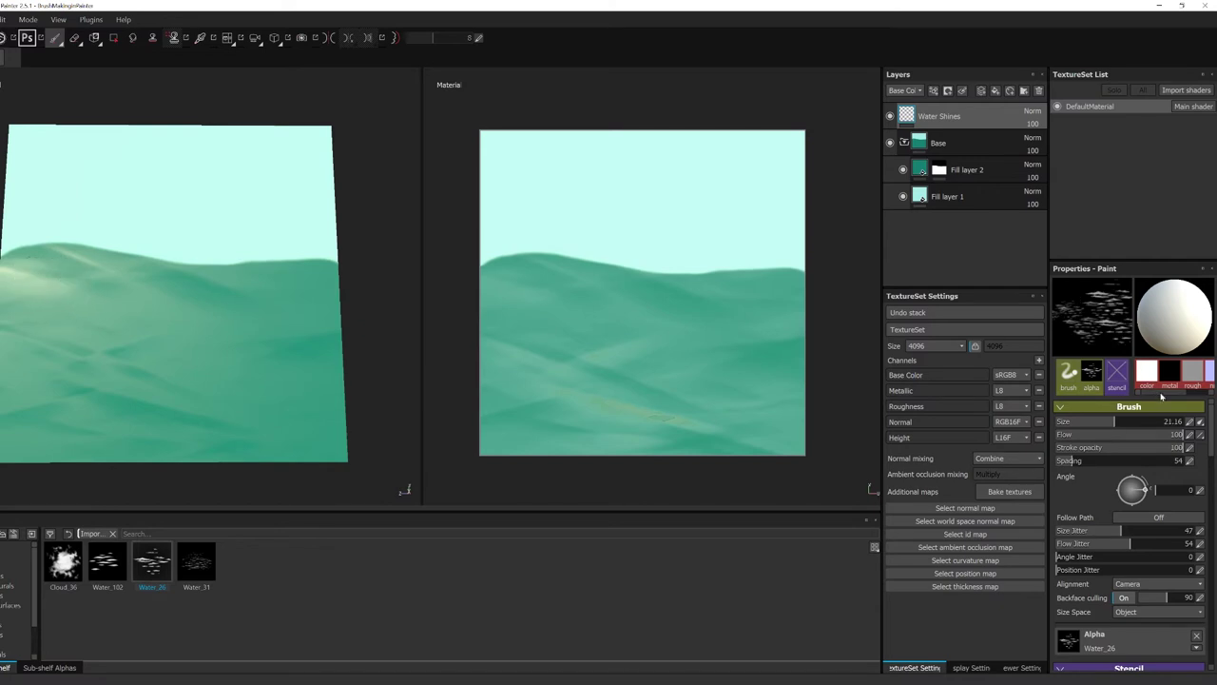
click(1197, 465)
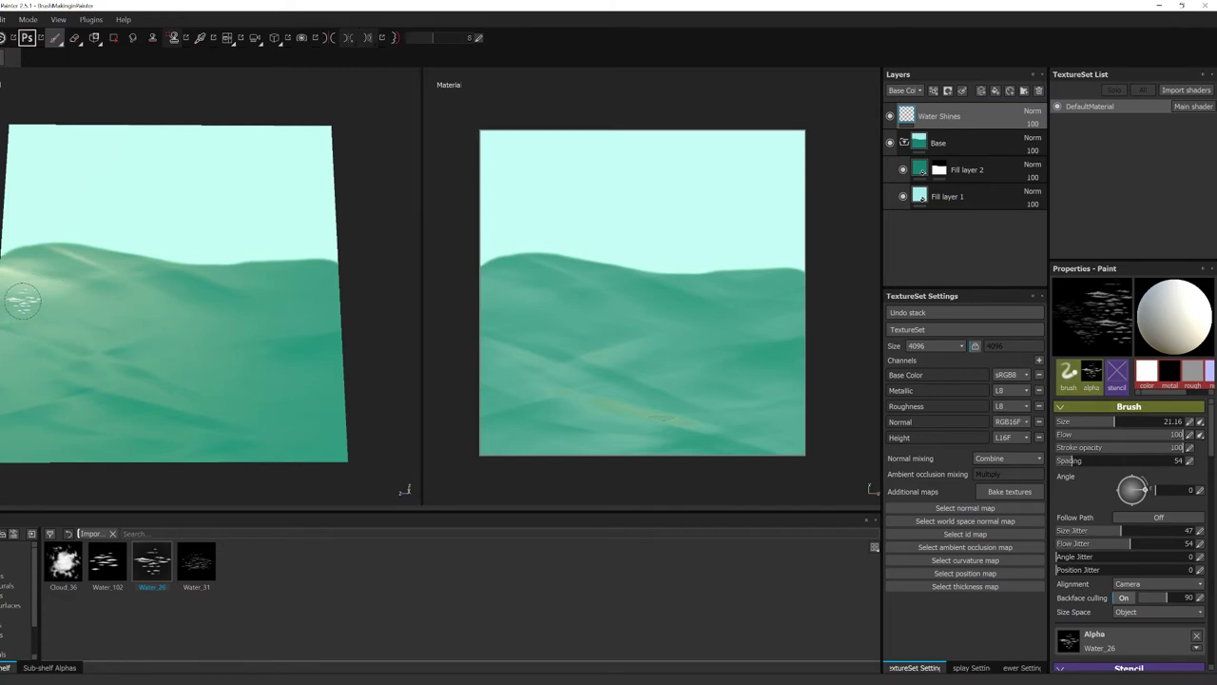
Try a stroke of water shines below the horizon at brush size 31.36, and undo it.
ctrl+right_drag(23, 301, 21, 290)
drag(19, 278, 186, 308)
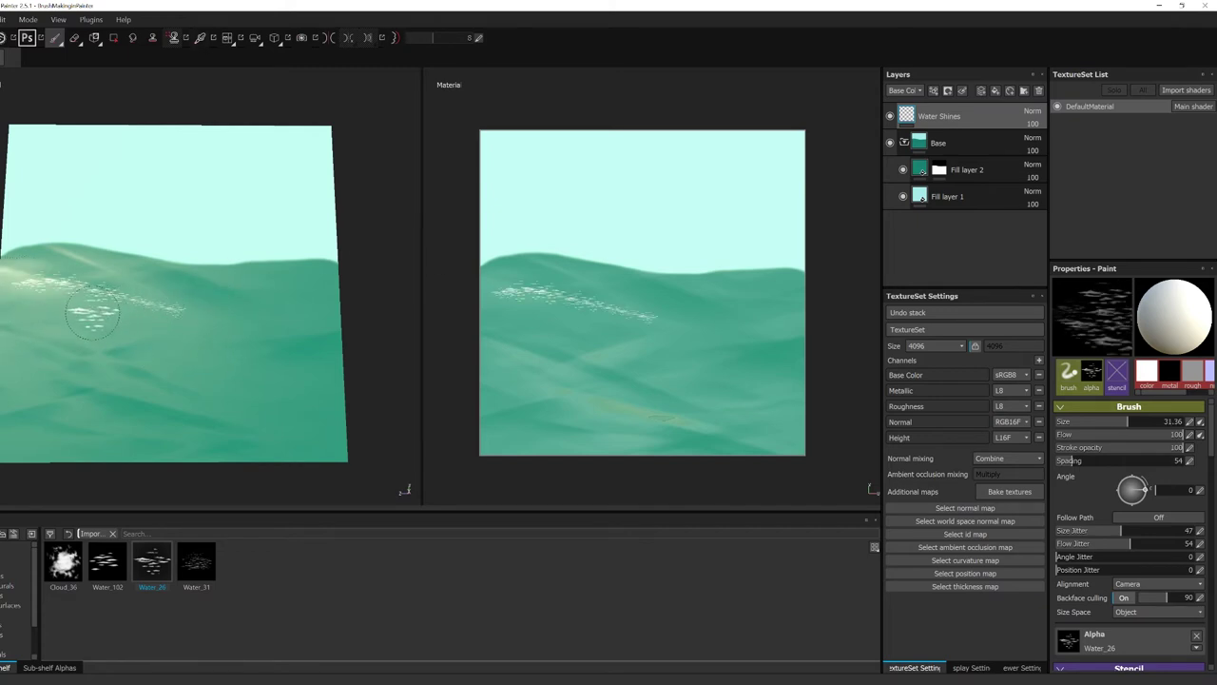
key(ctrl+z)
Try a broader diagonal stroke of shines at brush size 57.76, check it in the base color channel, and undo it.
ctrl+right_drag(40, 306, 32, 293)
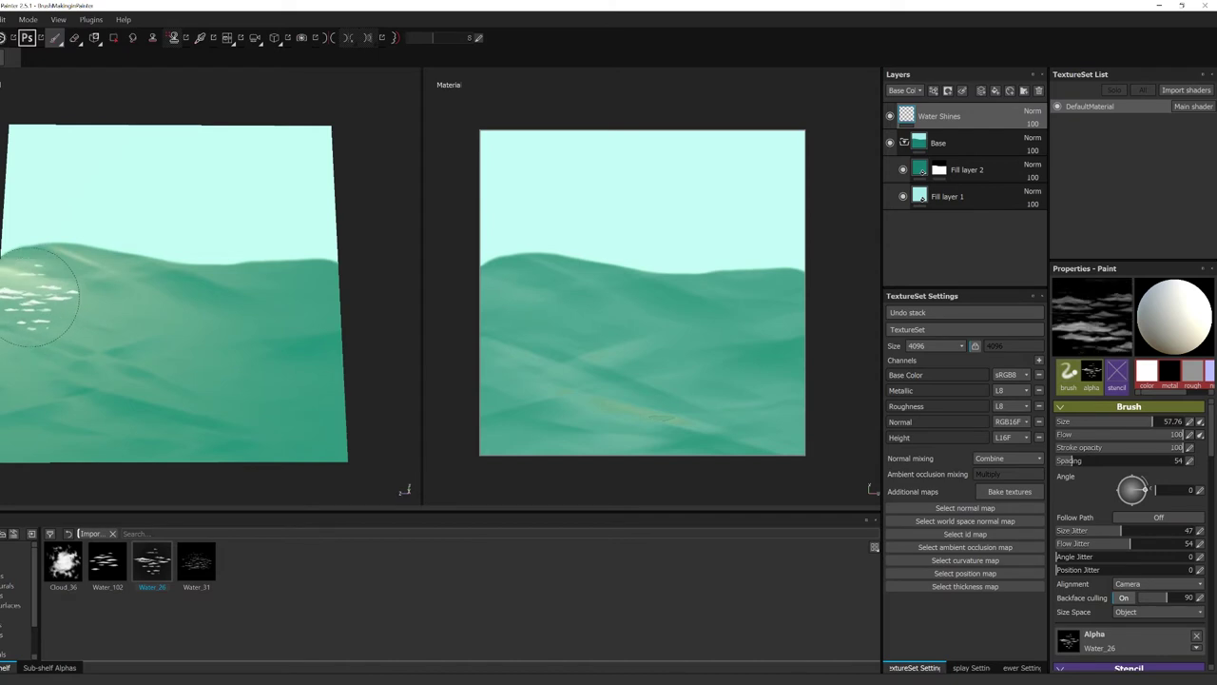
mouse_move(31, 298)
mouse_down()
mouse_move(285, 340)
mouse_move(190, 357)
mouse_up()
key(c)
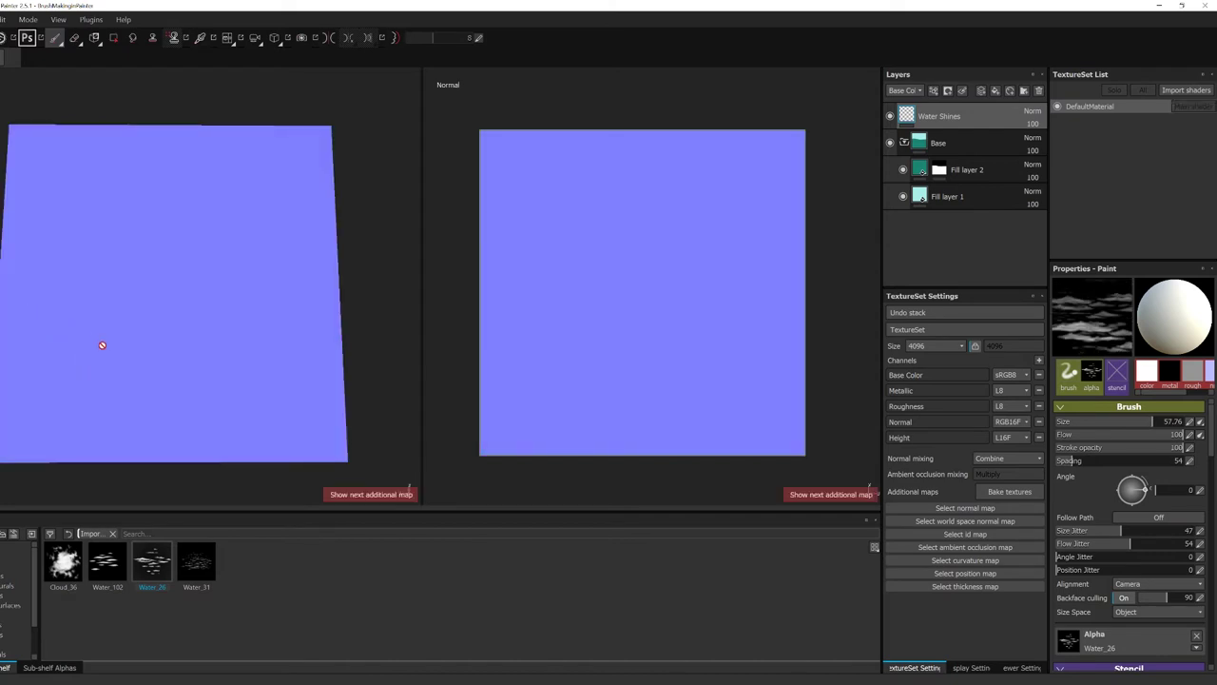
key(c)
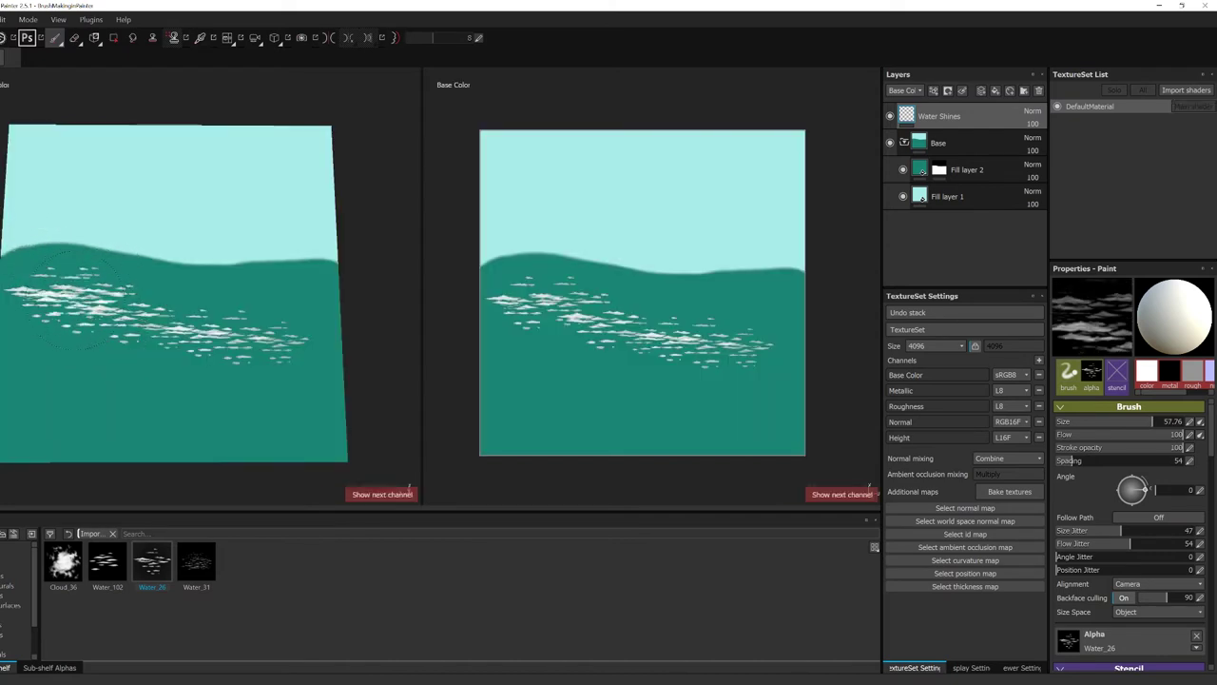
key(ctrl+z)
key(m)
Enlarge the brush to 70.56, try a short stroke of shines near the hill crest, and undo it.
mouse_move(72, 279)
alt+mouse_down()
mouse_move(117, 342)
mouse_move(152, 330)
alt+mouse_up()
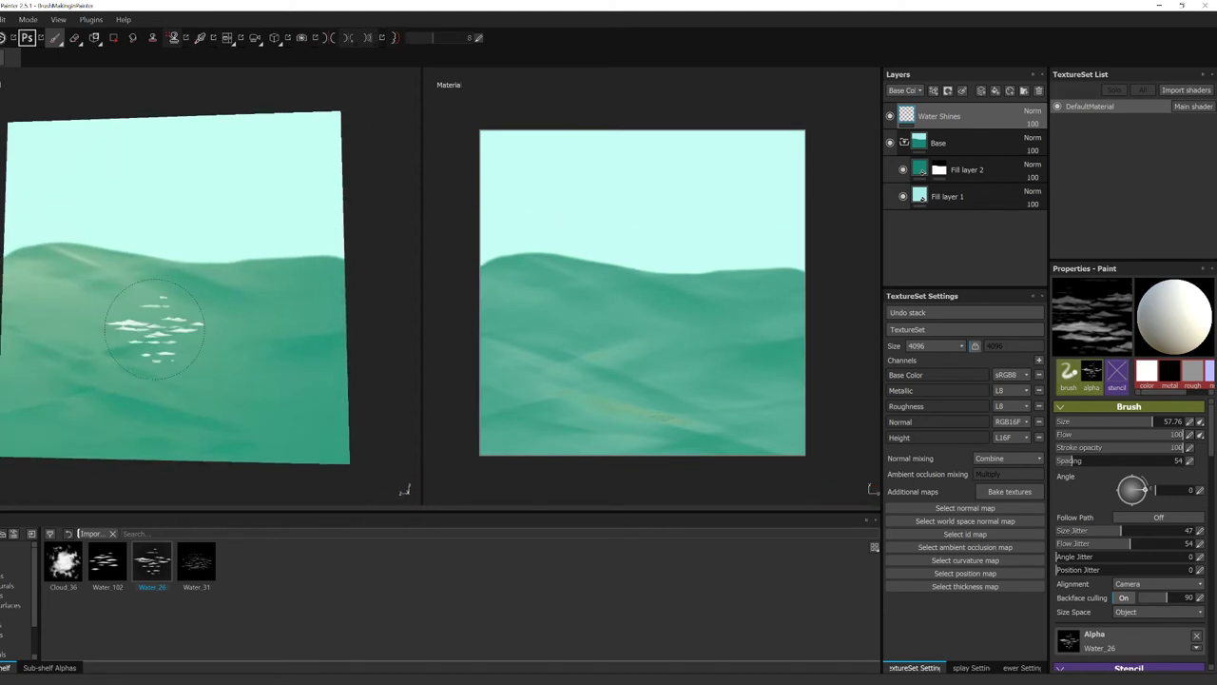
ctrl+right_drag(23, 252, 48, 295)
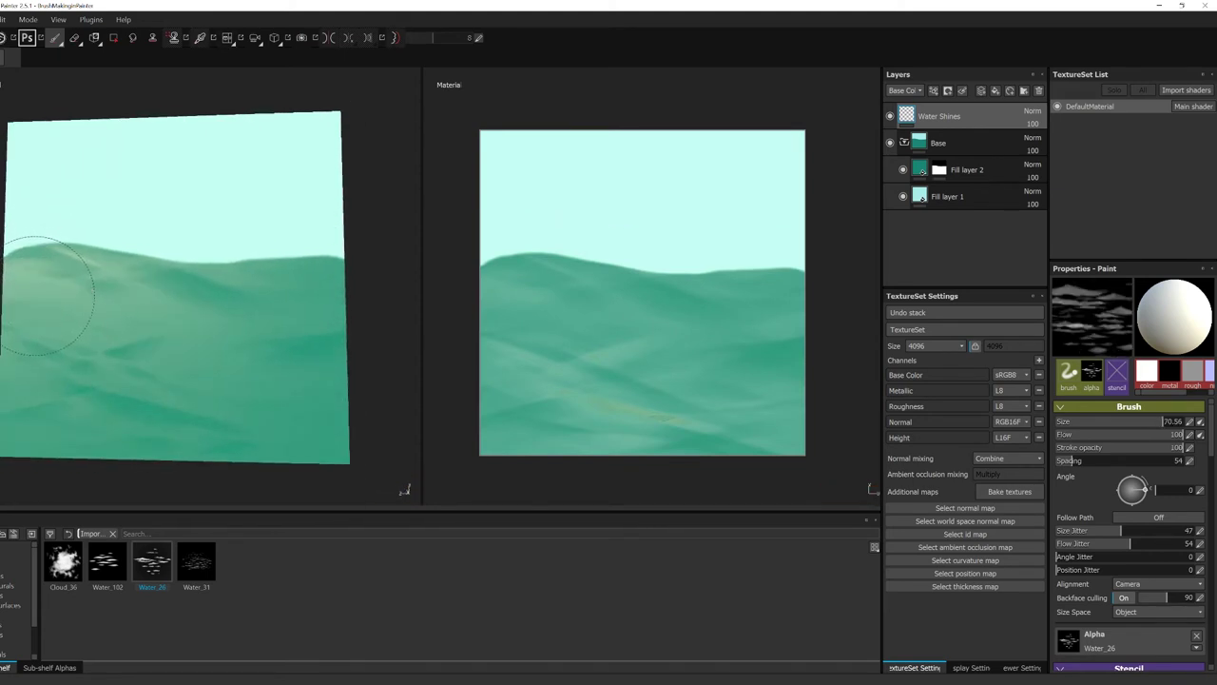
drag(34, 296, 97, 289)
key(ctrl+z)
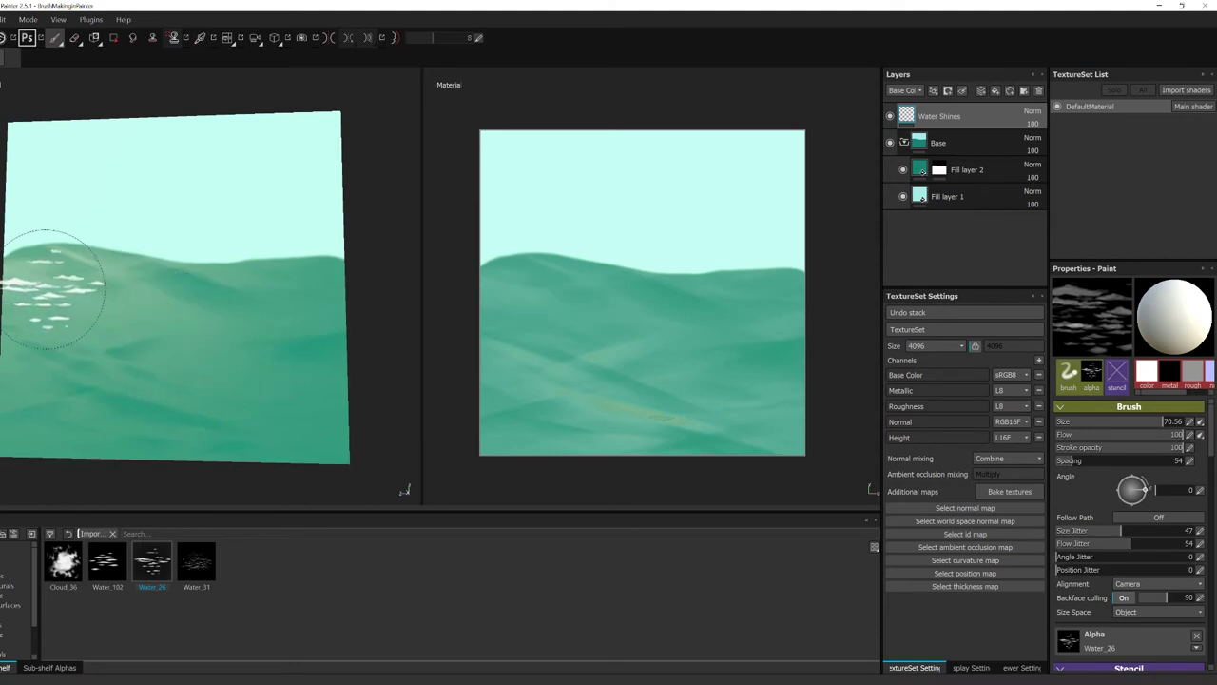
Try separate dabs of water shines near the hill crest and mid-water at brush size 70.56, and undo them.
click(45, 290)
click(149, 299)
click(223, 363)
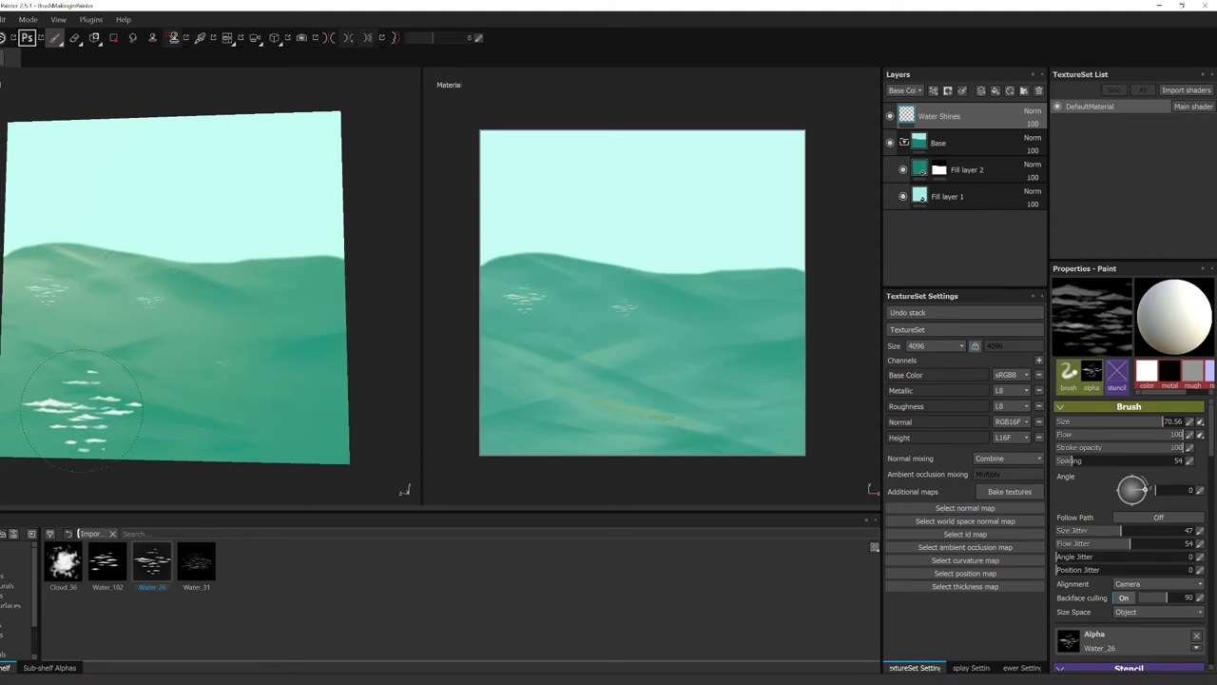
key(ctrl+z)
key(ctrl+z)
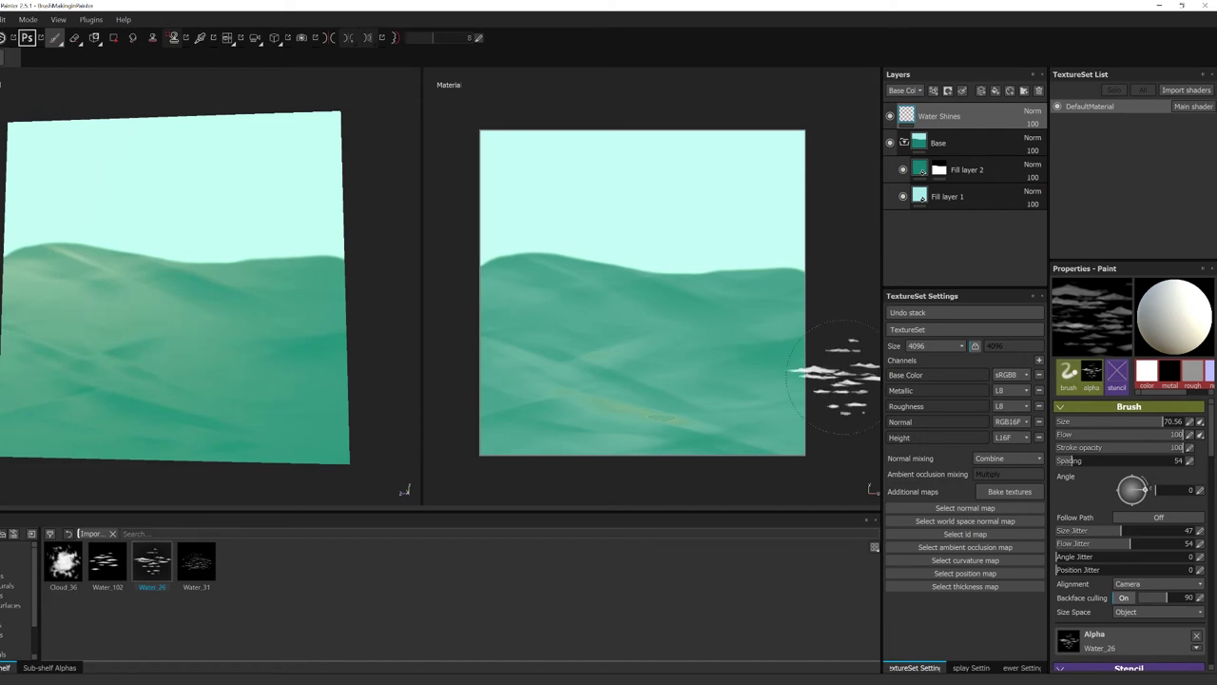
Set the brush's size jitter and flow jitter to 0, try a diagonal stroke of shines, and undo it.
drag(1093, 543, 1057, 530)
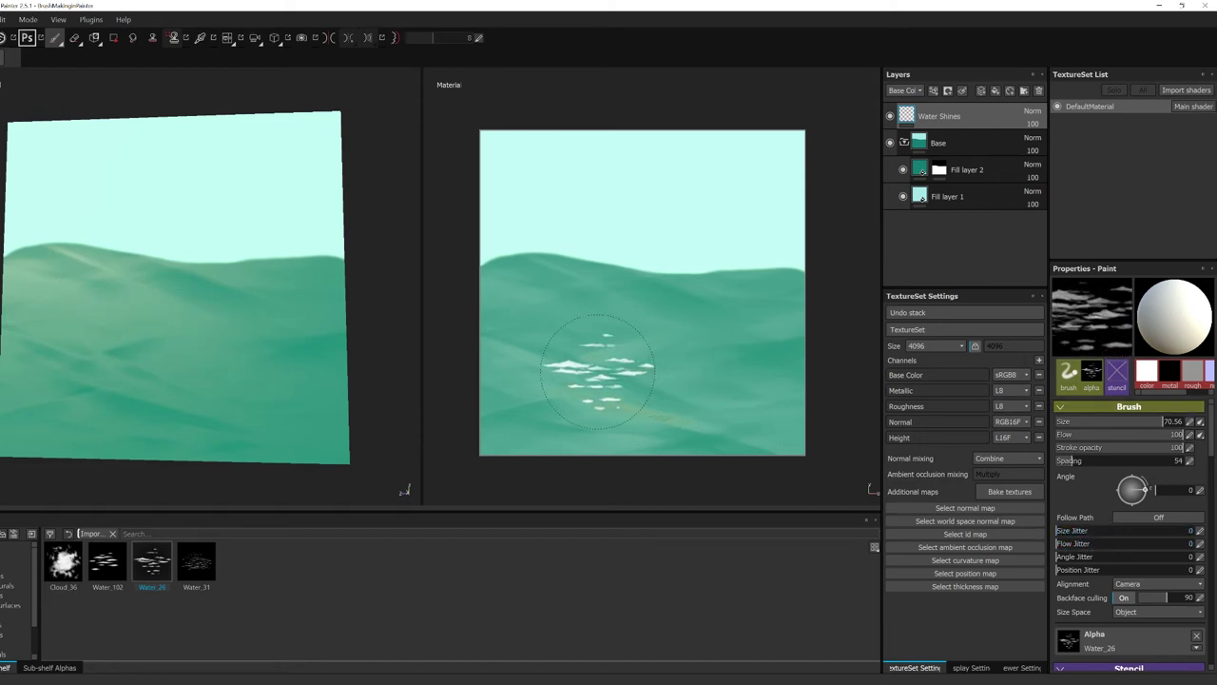
drag(53, 302, 381, 376)
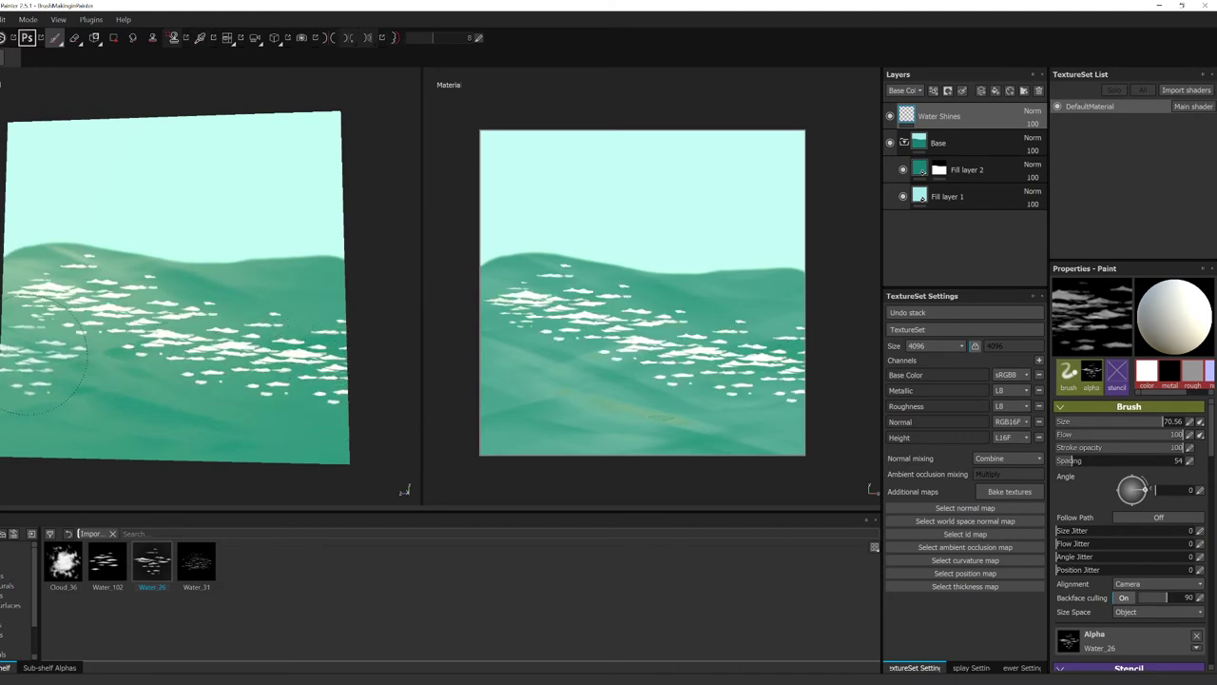
key(ctrl+z)
Reduce the brush to 64, try a dab of shines below the hill crest, and undo it.
key(bracketleft)
key(bracketleft)
click(62, 289)
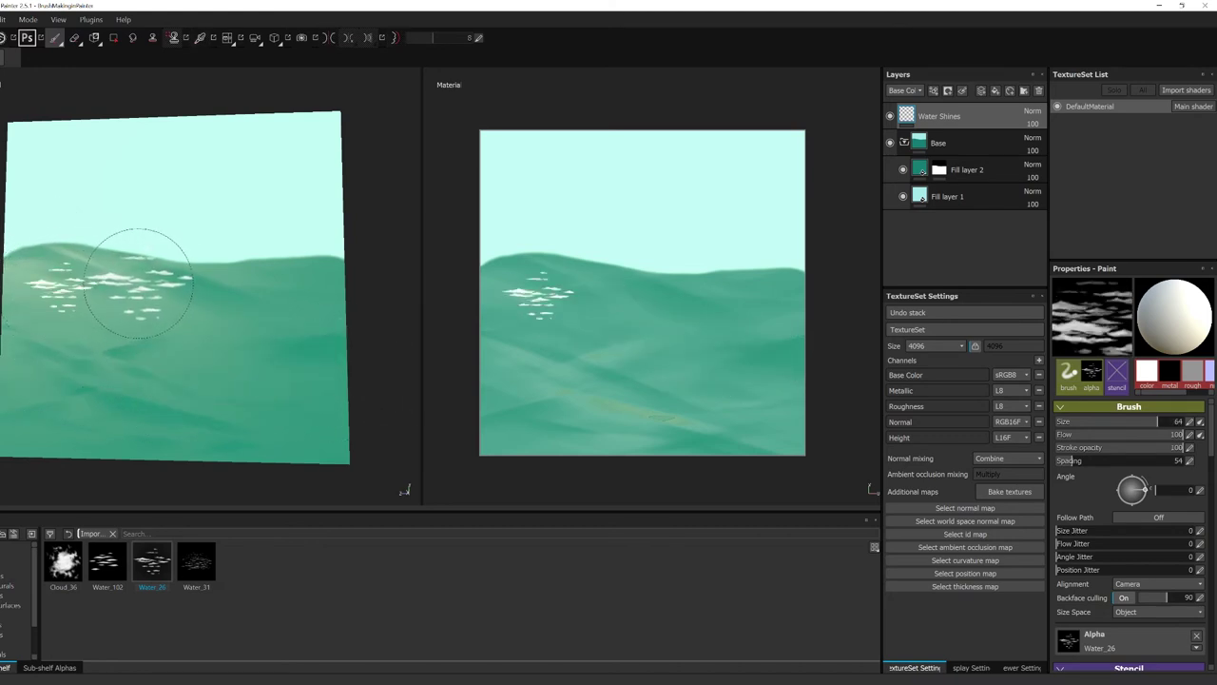
key(ctrl+z)
Set the brush size to 26.12 and its spacing to 66.
scroll(1210, 431, down, 1)
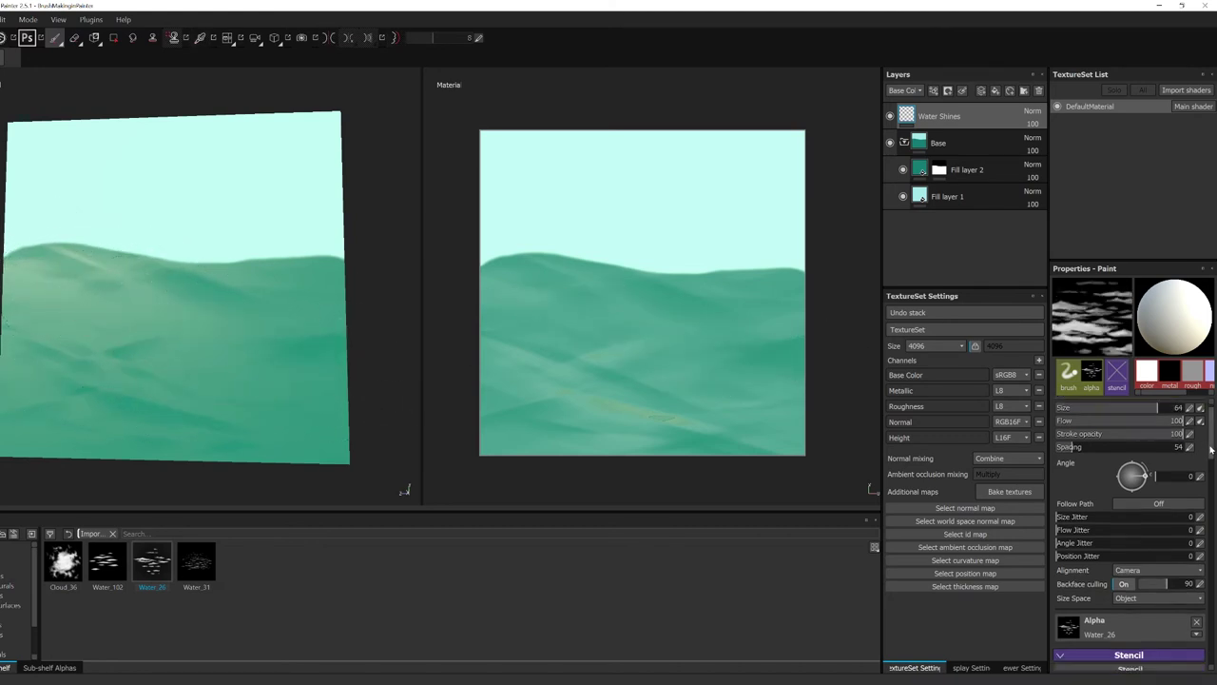
scroll(1209, 431, up, 1)
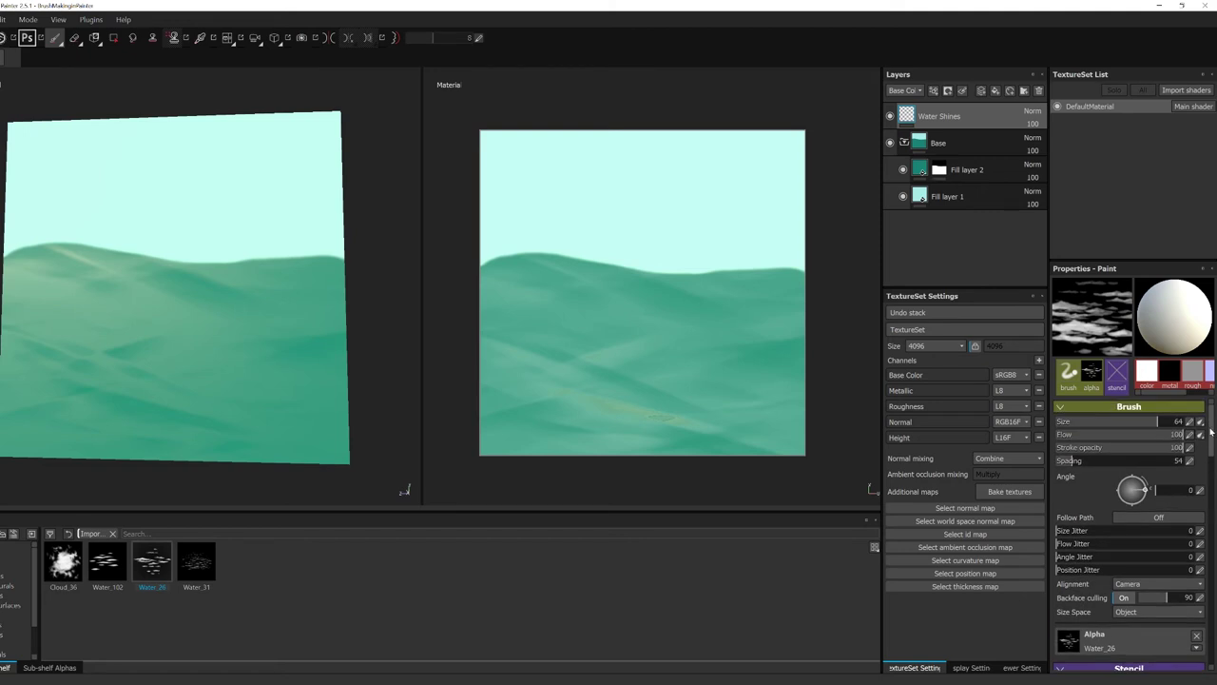
click(1133, 424)
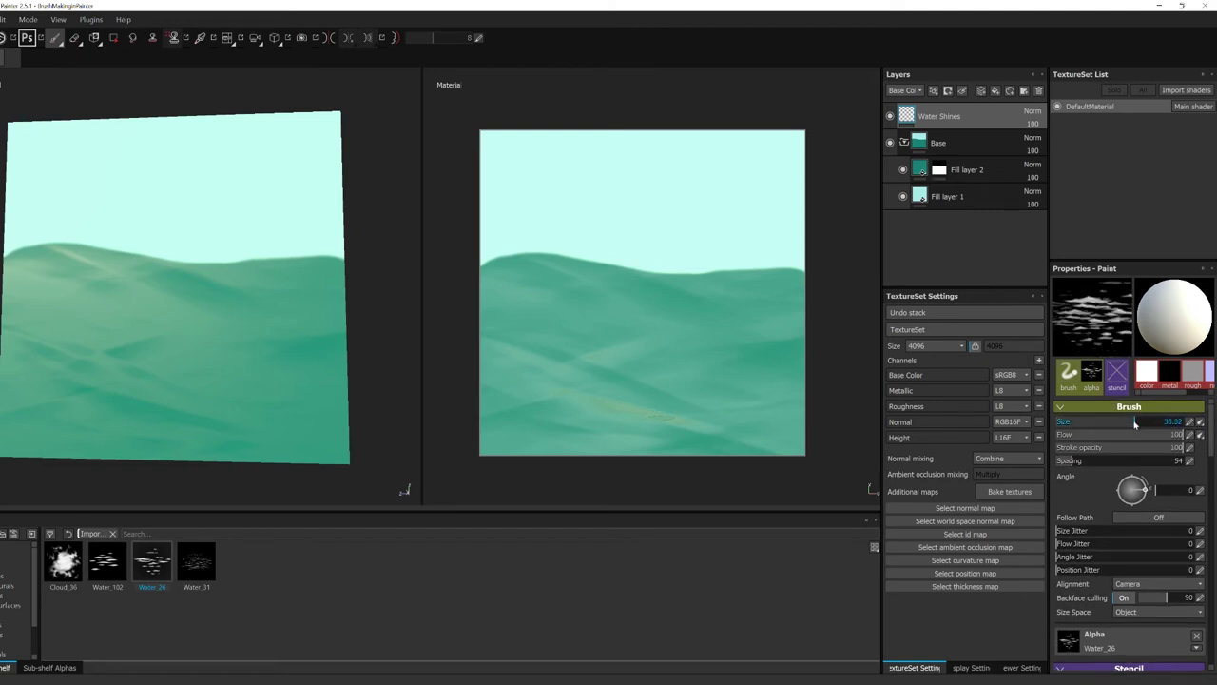
click(1122, 423)
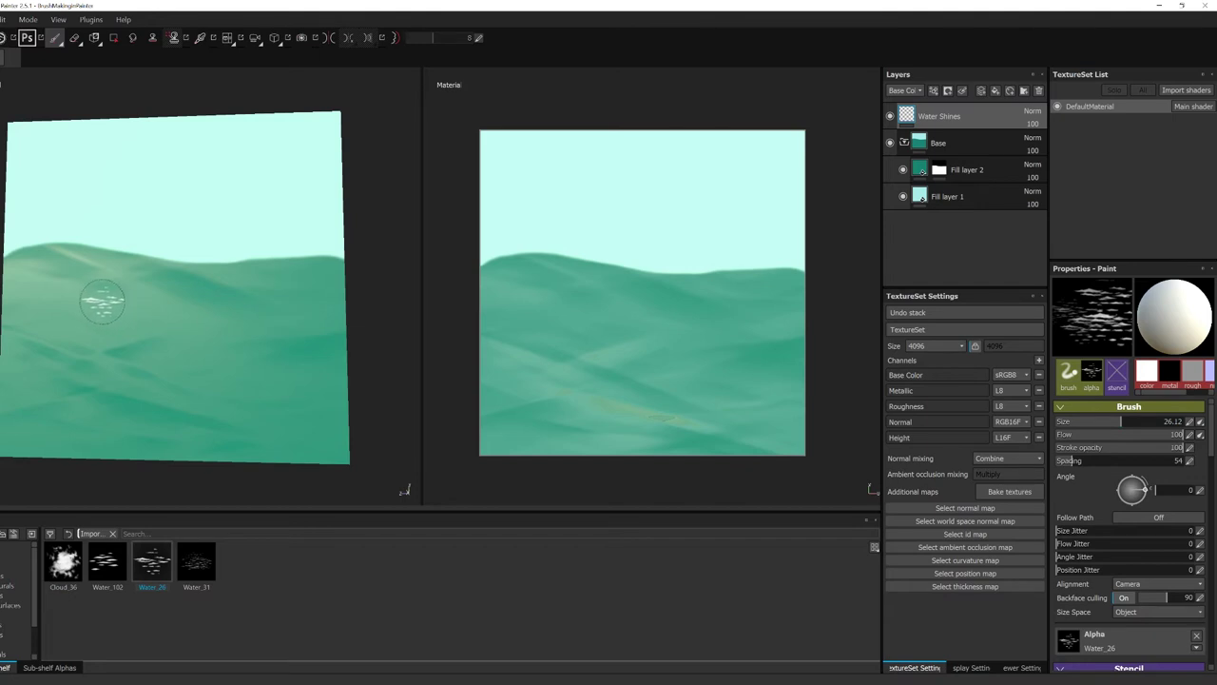
click(1107, 461)
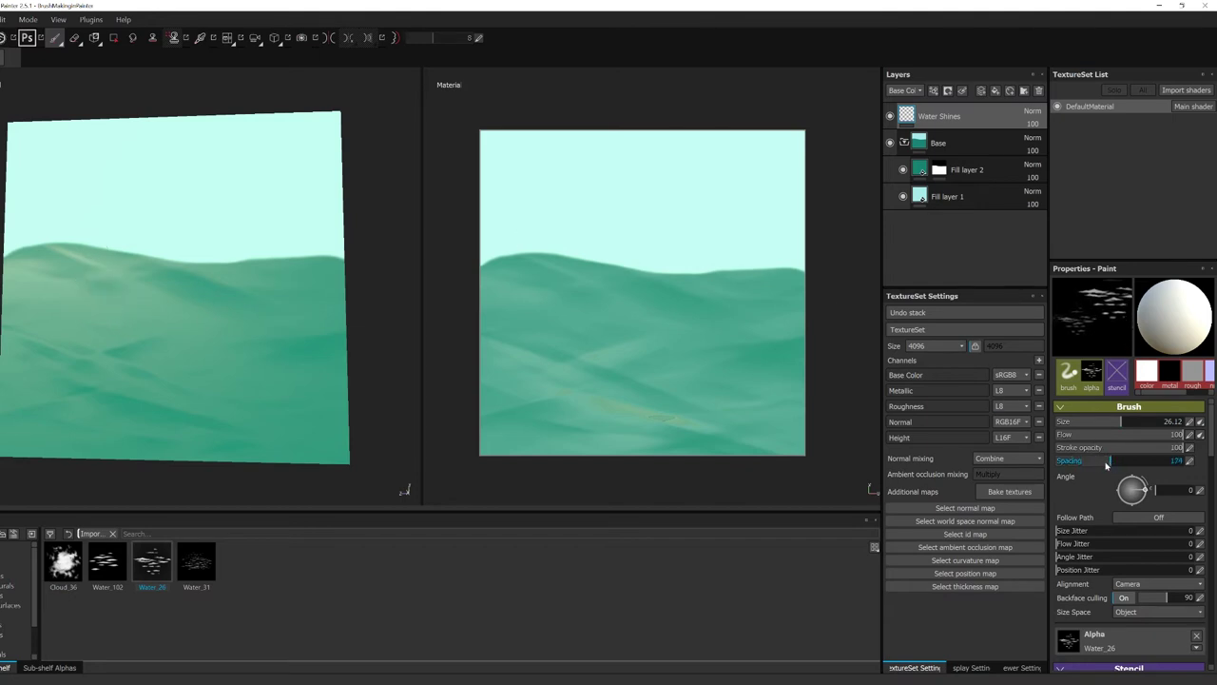
drag(1106, 463, 1077, 473)
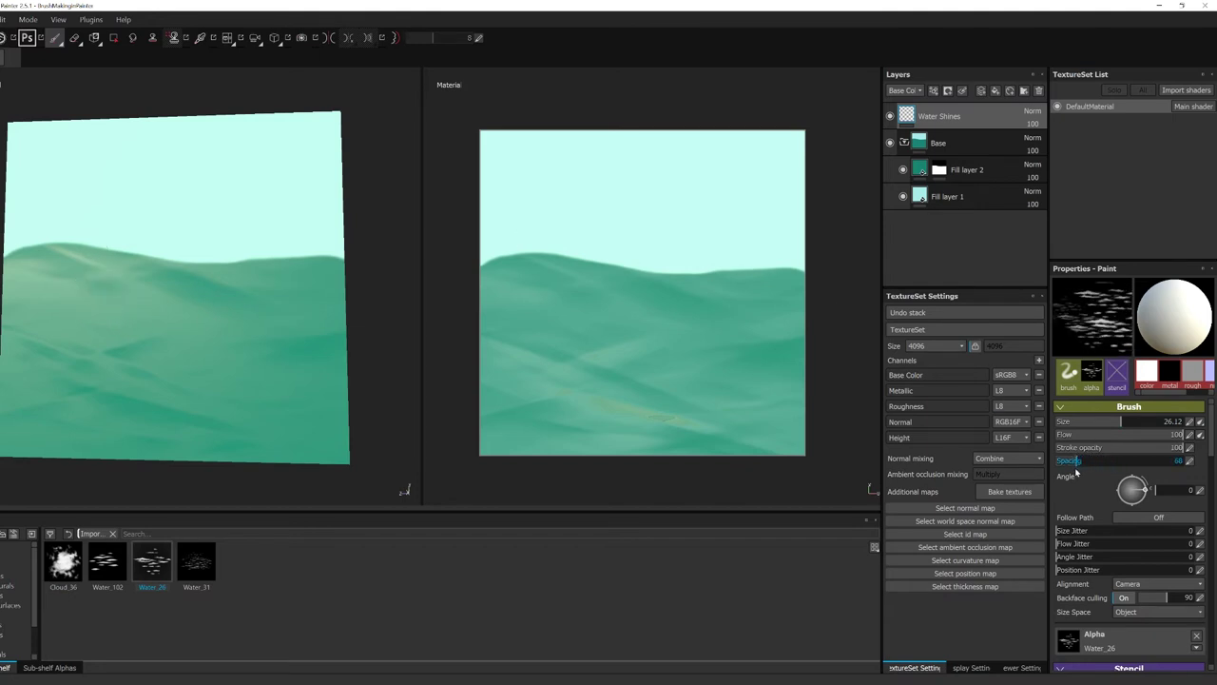
Enlarge the brush to 37.32, try a diagonal stroke of shines below the hill crest, and undo it.
key(bracketright)
key(bracketright)
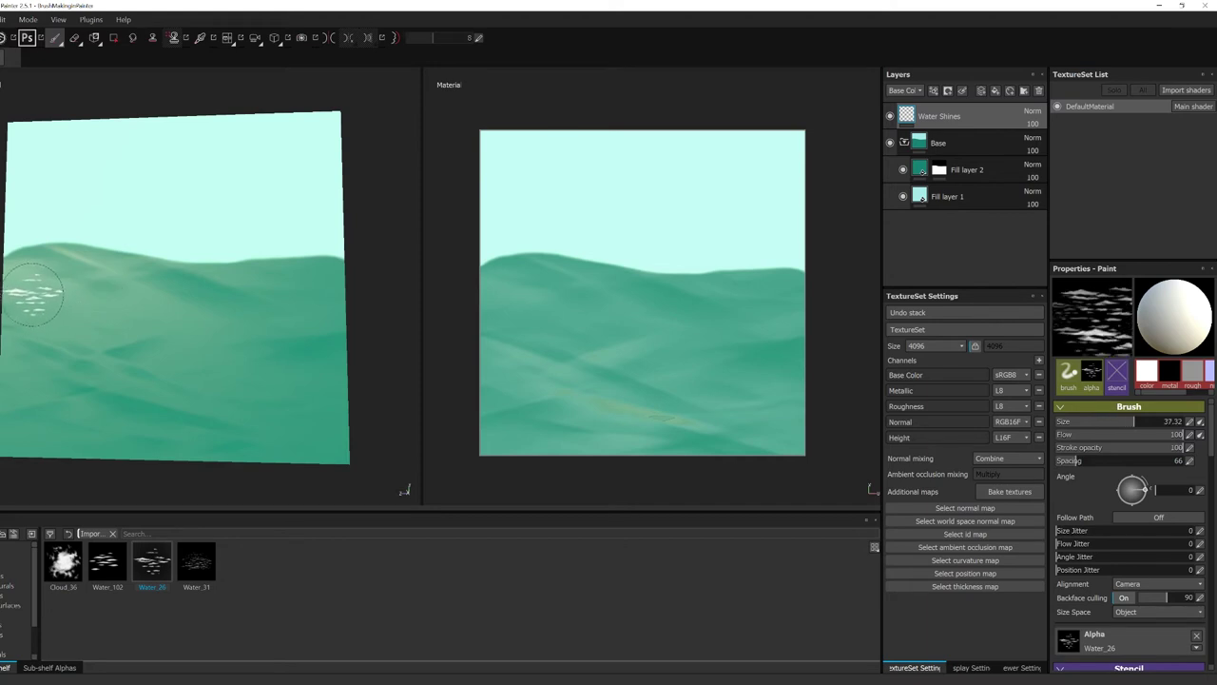
drag(37, 292, 217, 356)
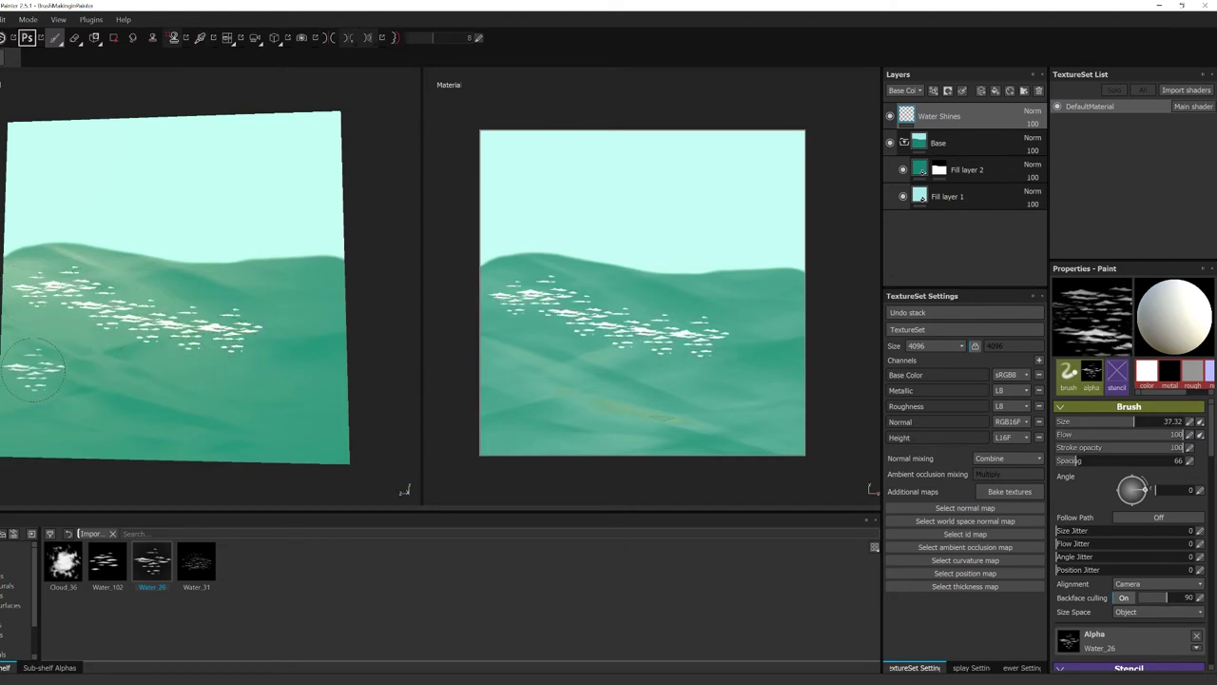
key(ctrl+z)
Enlarge the brush to 62.52 and paint white shines across the whole water area.
key(bracketright)
key(bracketright)
key(bracketright)
key(bracketright)
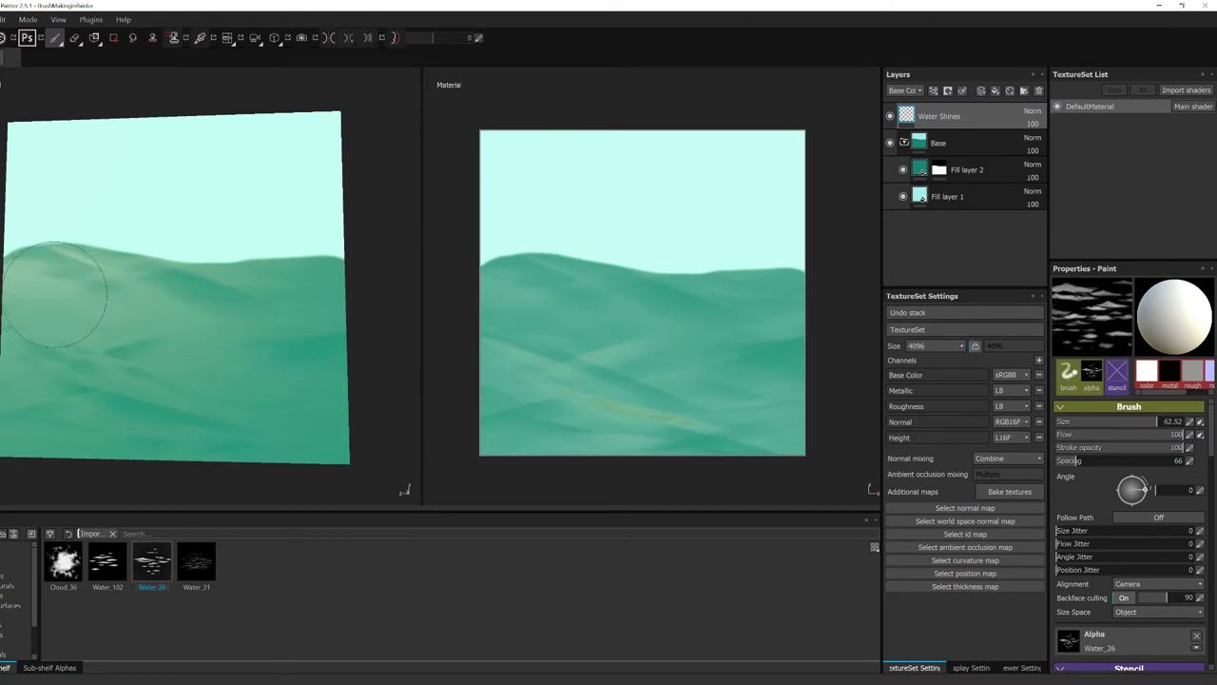
mouse_move(54, 294)
mouse_down()
mouse_move(142, 295)
mouse_move(66, 335)
mouse_move(228, 366)
mouse_move(38, 398)
mouse_move(219, 443)
mouse_move(28, 360)
mouse_move(57, 364)
mouse_move(52, 372)
mouse_up()
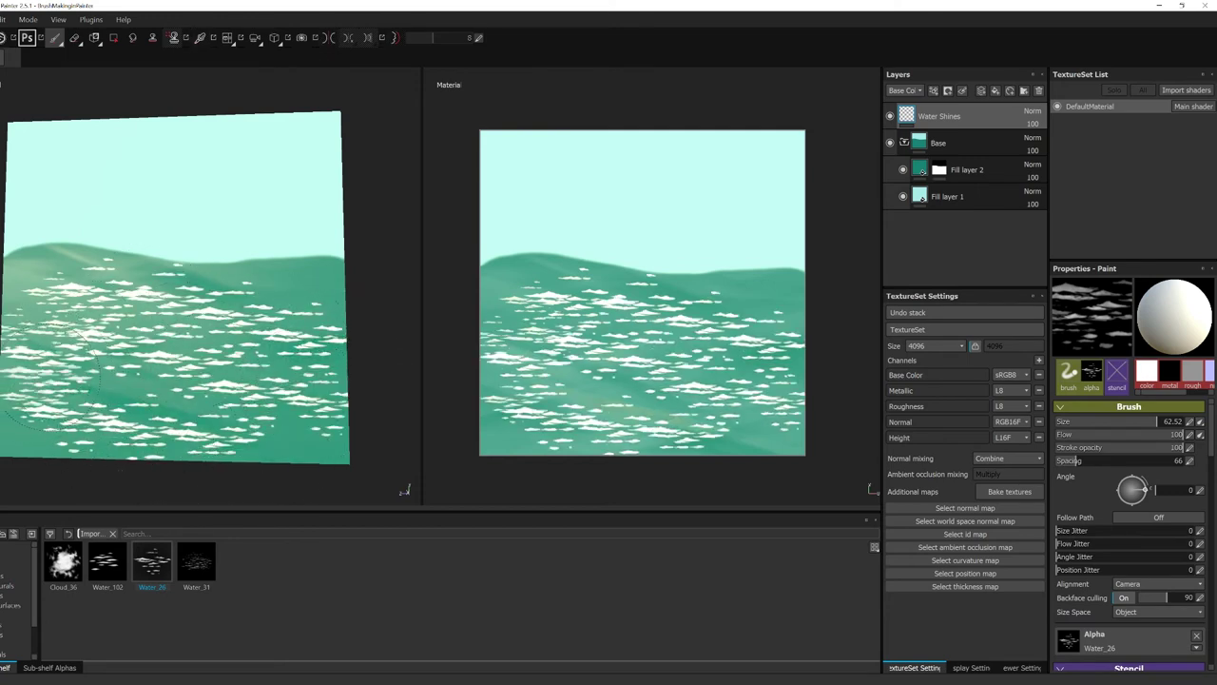
Undo the white shine strokes and the renaming of the Water Shines layer.
mouse_move(122, 445)
alt+mouse_down()
mouse_move(95, 405)
mouse_move(161, 397)
mouse_move(166, 416)
mouse_move(158, 408)
mouse_move(205, 408)
alt+mouse_up()
key(ctrl+z)
key(ctrl+z)
key(ctrl+z)
key(ctrl+z)
key(ctrl+z)
key(ctrl+z)
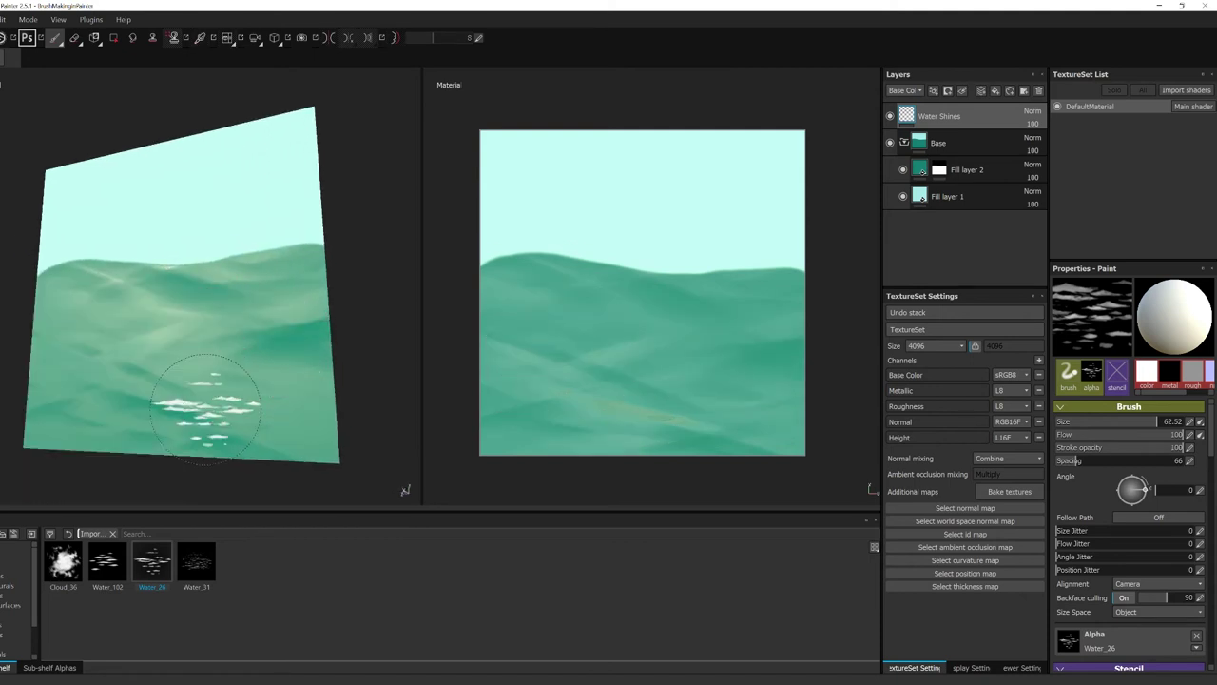
Set the brush's base color to a light teal with R 0.214, G 0.499 and B 0.445.
scroll(1141, 571, down, 3)
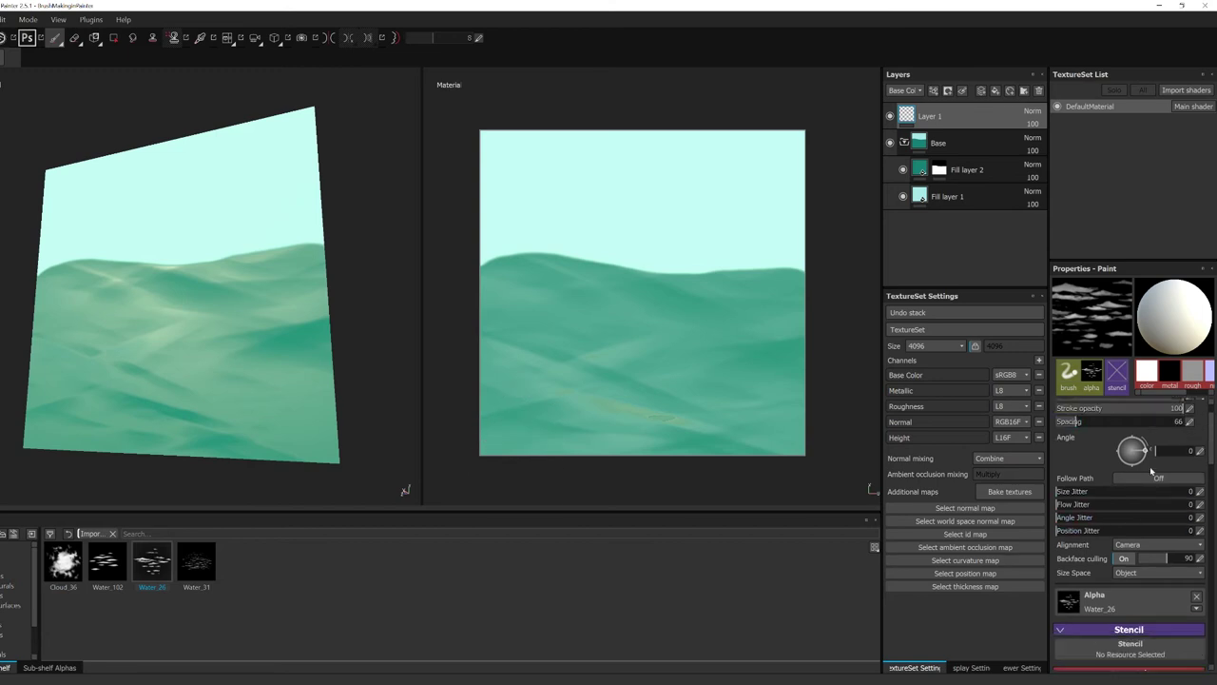
scroll(1141, 585, down, 1)
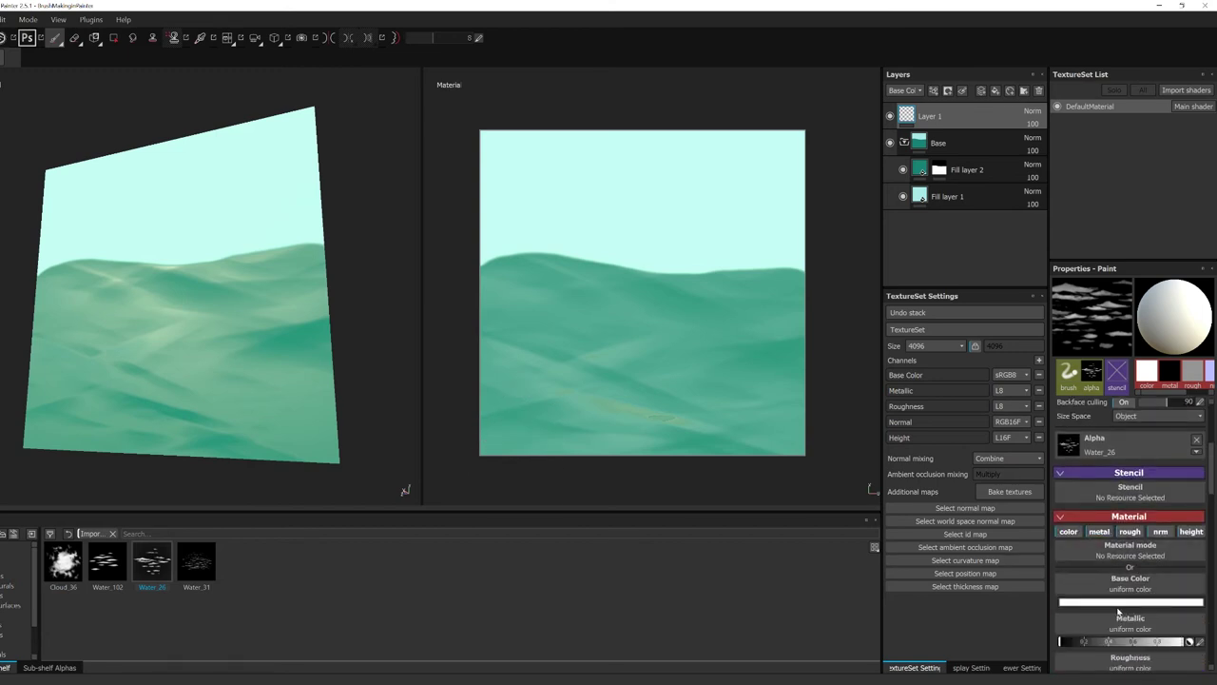
click(1121, 603)
click(1027, 577)
drag(1099, 604, 1098, 593)
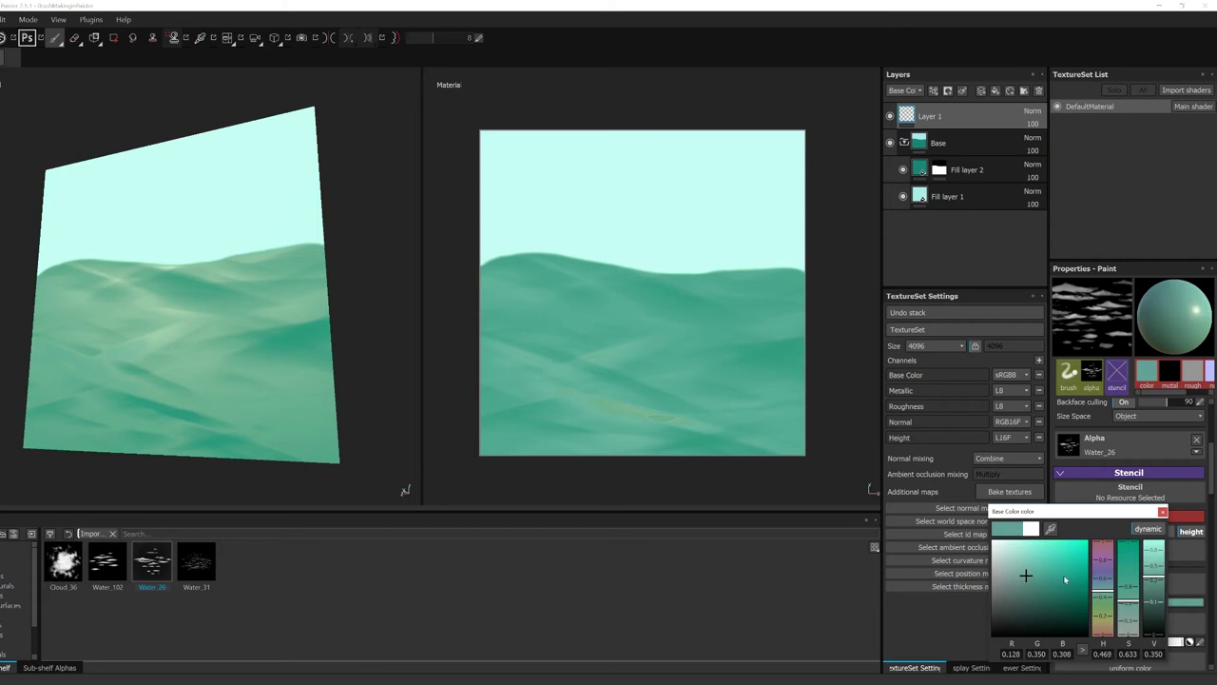
click(1021, 565)
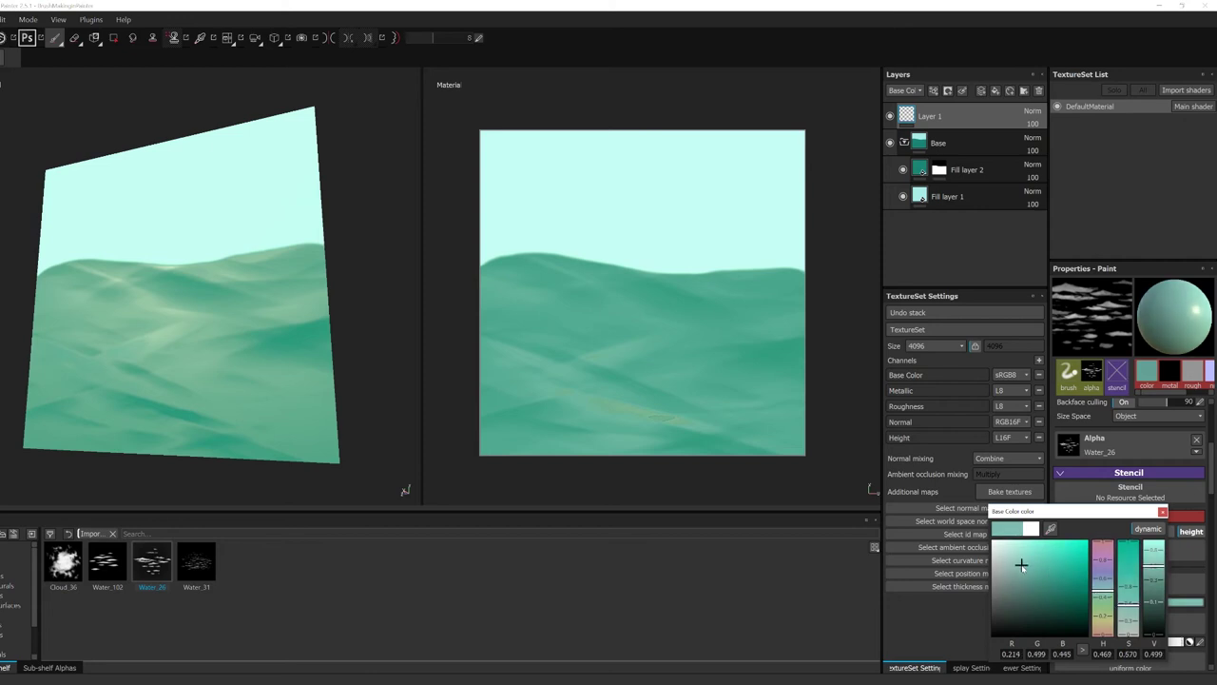
click(1162, 512)
Set Layer 1's blend mode to Linear dodge (Add), and give the brush material about 0.2 metallic, 0.2 roughness and a positive height.
click(1032, 111)
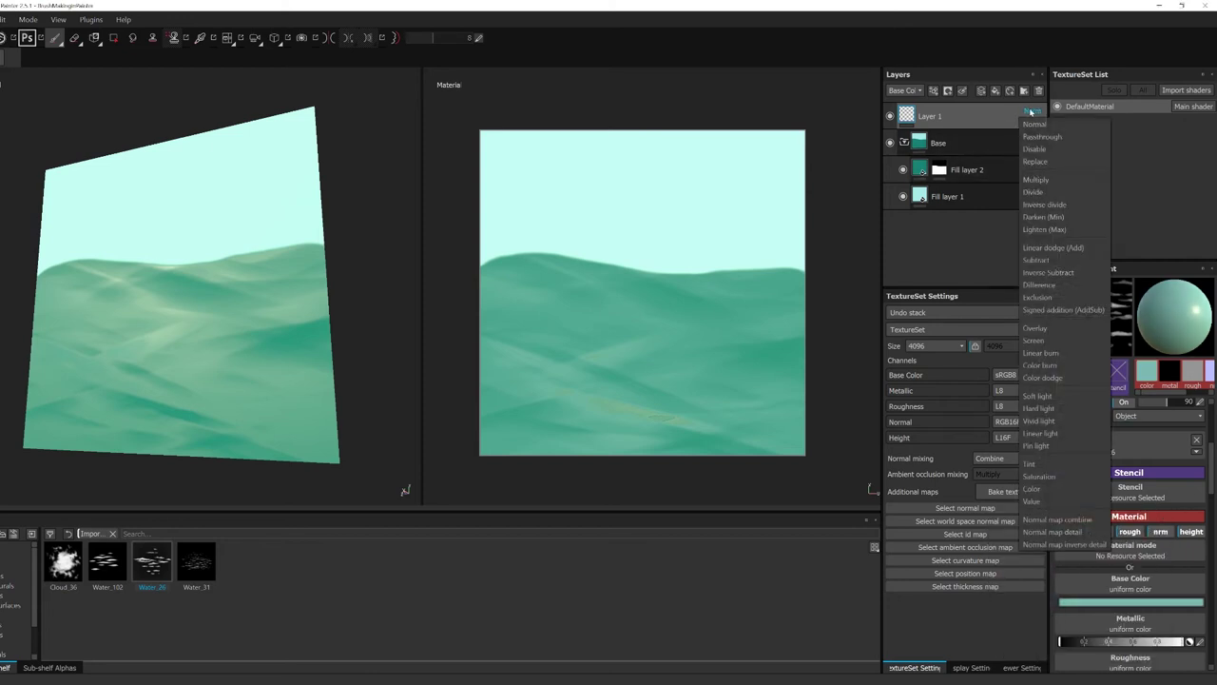
click(1053, 248)
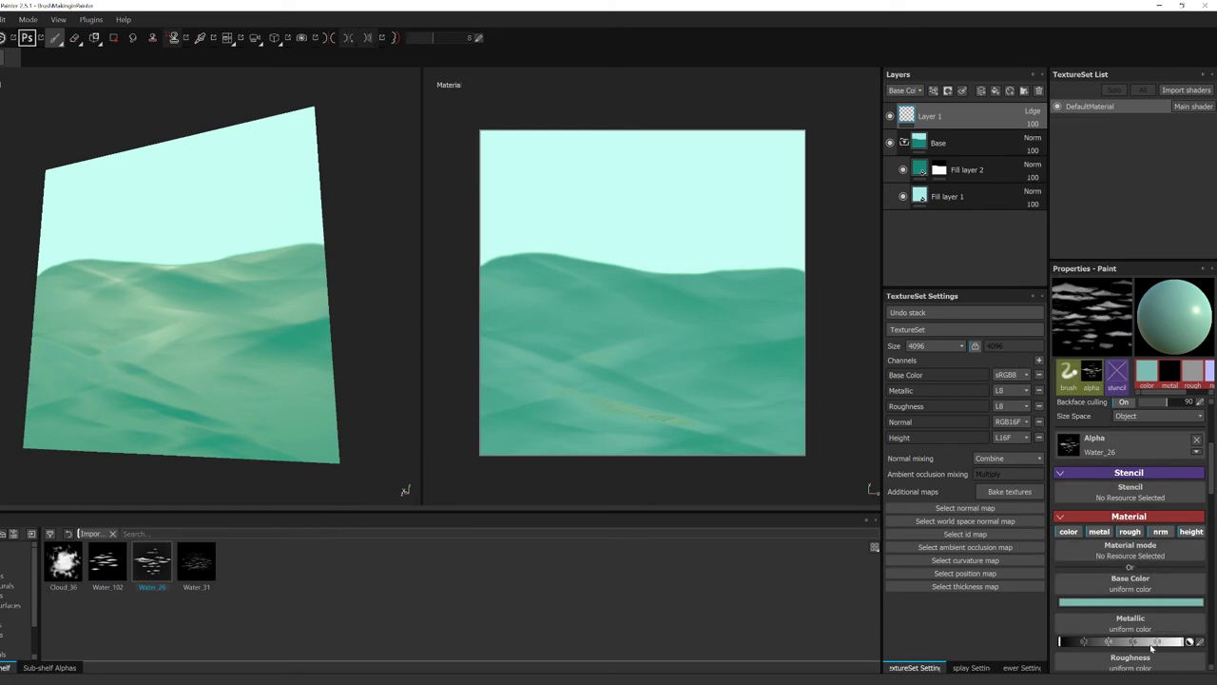
scroll(1153, 648, down, 2)
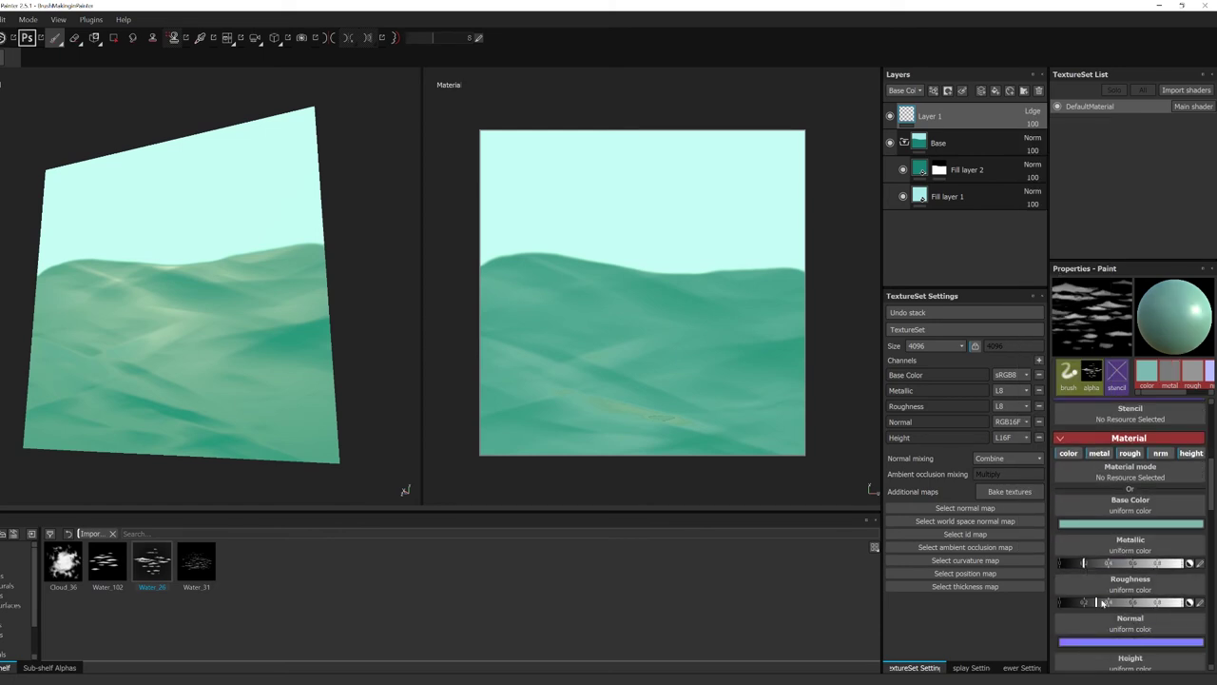
scroll(1084, 603, down, 3)
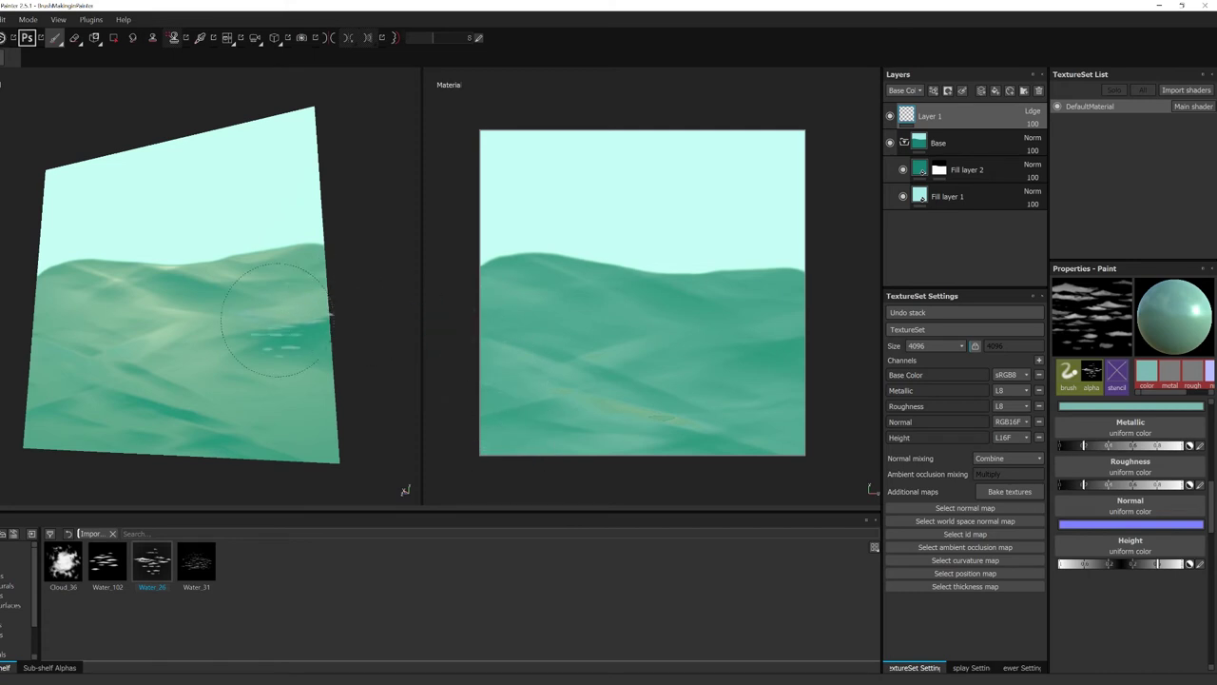
Try covering the water with raised teal shines in broad strokes, inspect them at an angle, and undo all strokes.
mouse_move(304, 314)
alt+mouse_down()
mouse_move(217, 344)
mouse_move(95, 323)
mouse_move(261, 332)
mouse_move(300, 307)
alt+mouse_up()
drag(21, 353, 300, 354)
drag(64, 366, 314, 399)
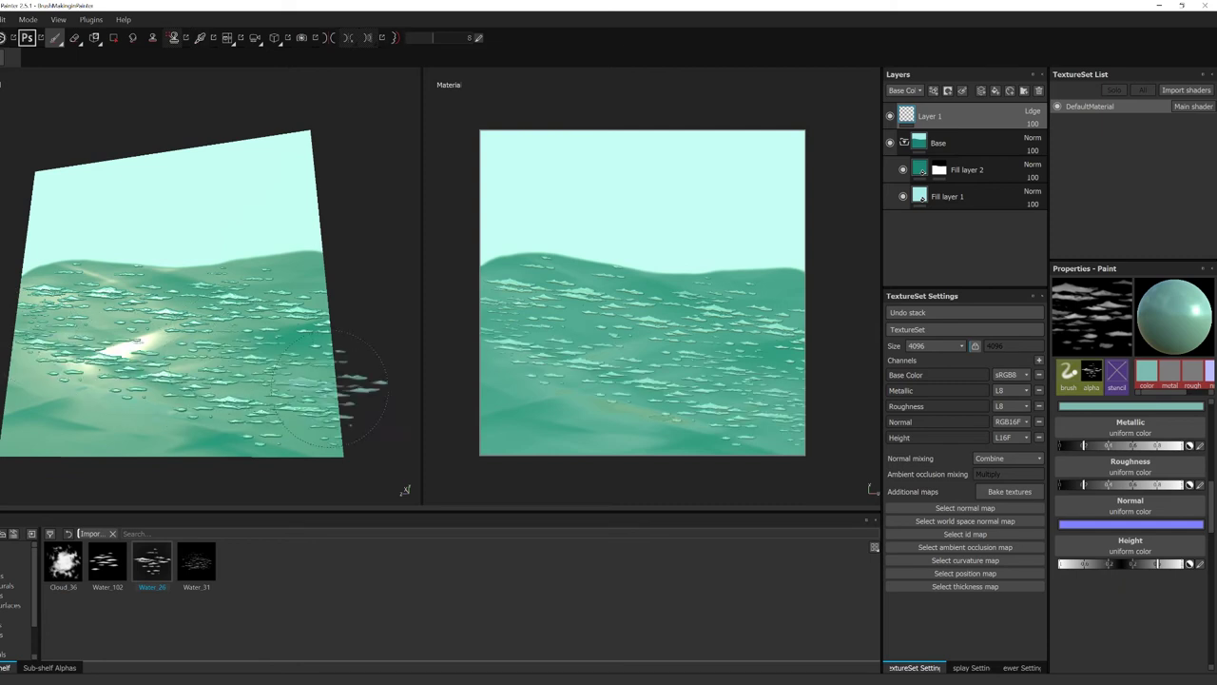
mouse_move(171, 419)
mouse_down()
mouse_move(33, 433)
mouse_move(136, 380)
mouse_move(60, 402)
mouse_move(95, 395)
mouse_move(136, 339)
mouse_move(127, 353)
mouse_up()
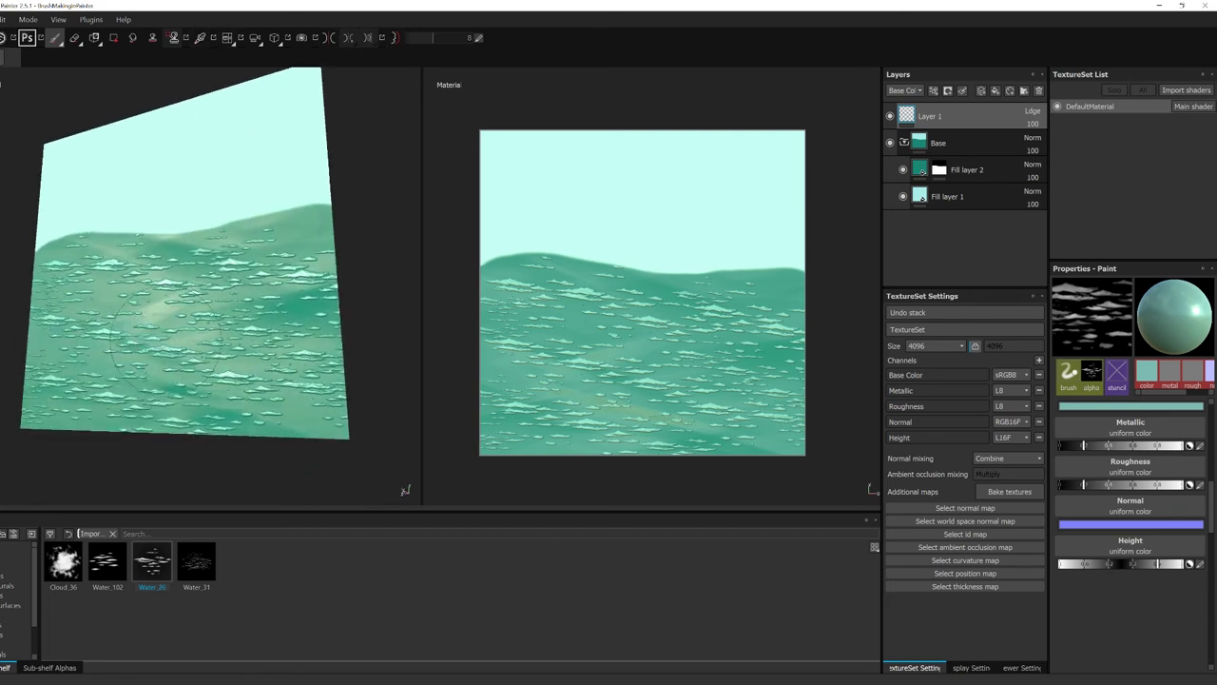
key(ctrl+z)
key(ctrl+z)
key(ctrl+z)
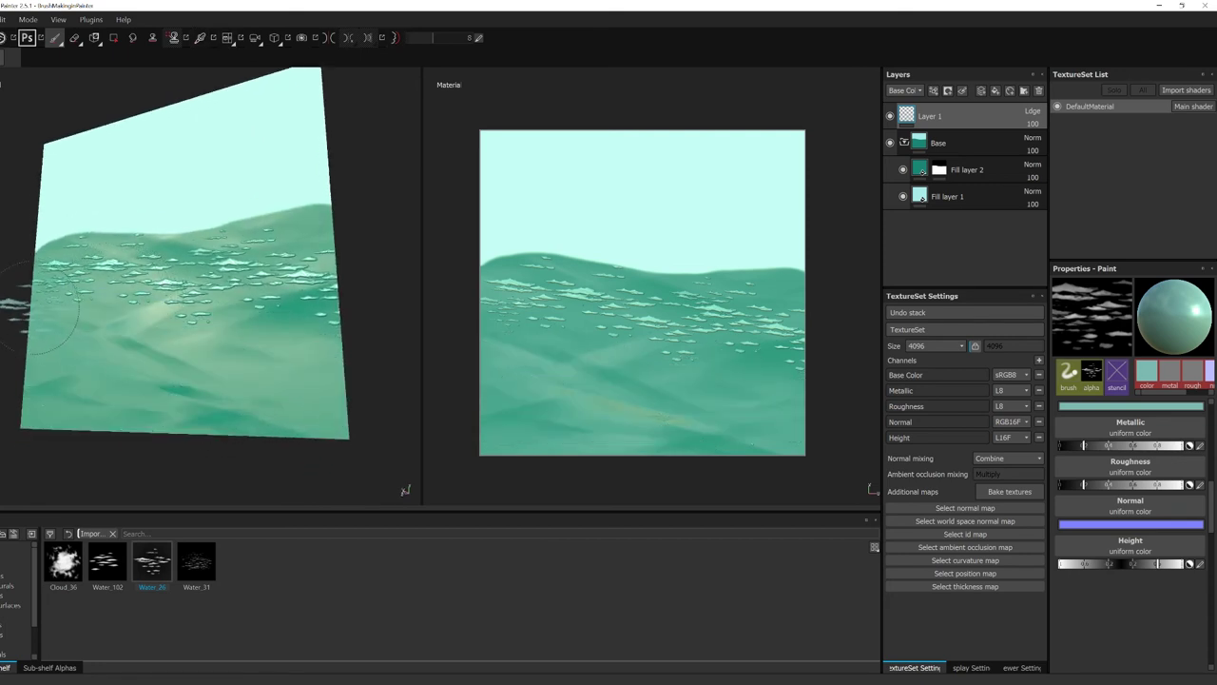
key(ctrl+z)
key(ctrl+z)
key(ctrl+z)
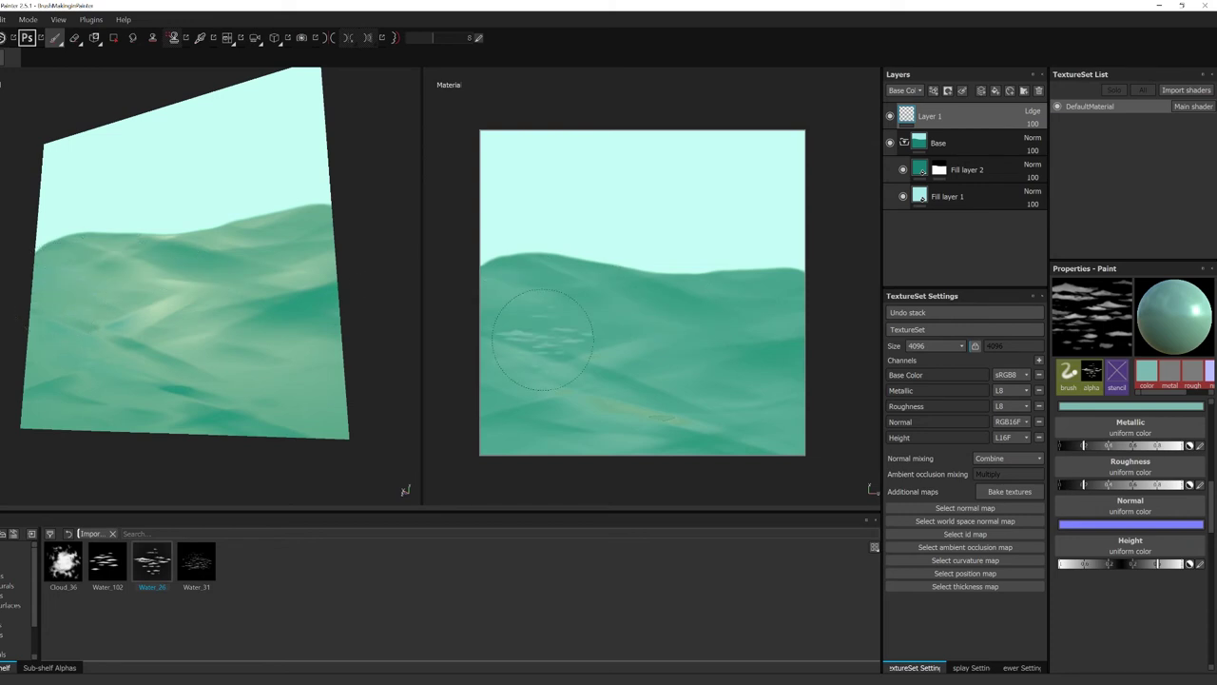
Turn on Follow Path for the brush, try a wavy stroke below the hill crest, and undo it.
scroll(1189, 487, up, 10)
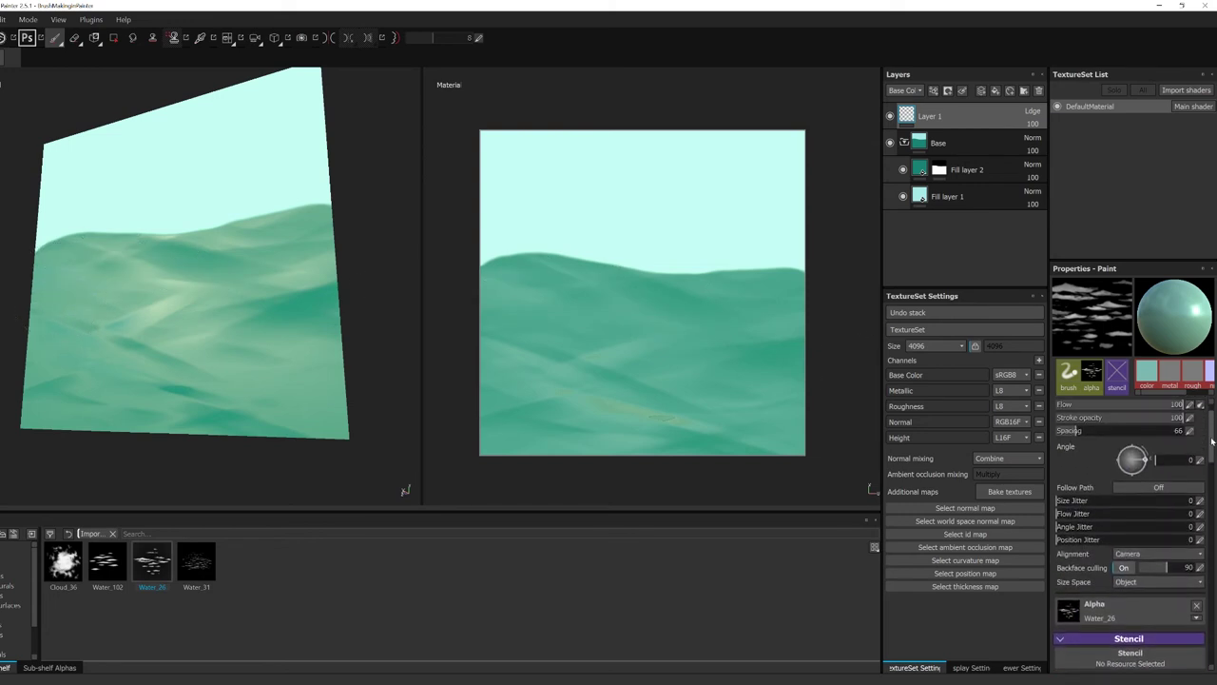
click(1167, 490)
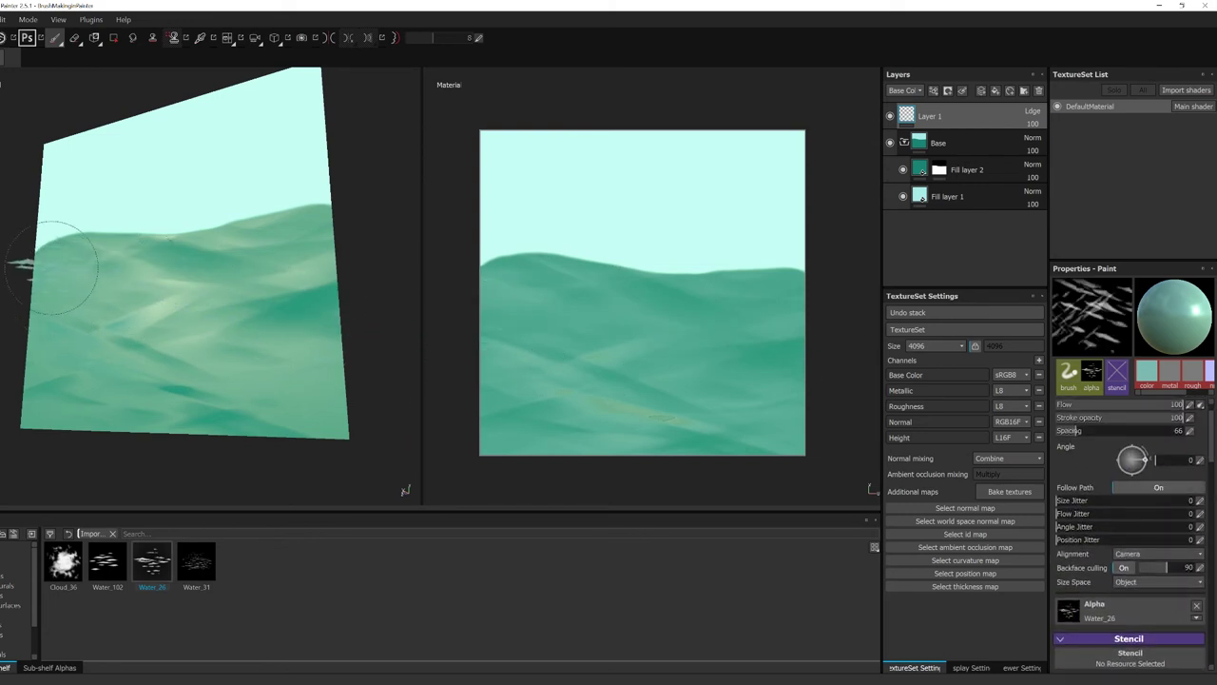
mouse_move(59, 267)
mouse_down()
mouse_move(237, 304)
mouse_move(164, 332)
mouse_up()
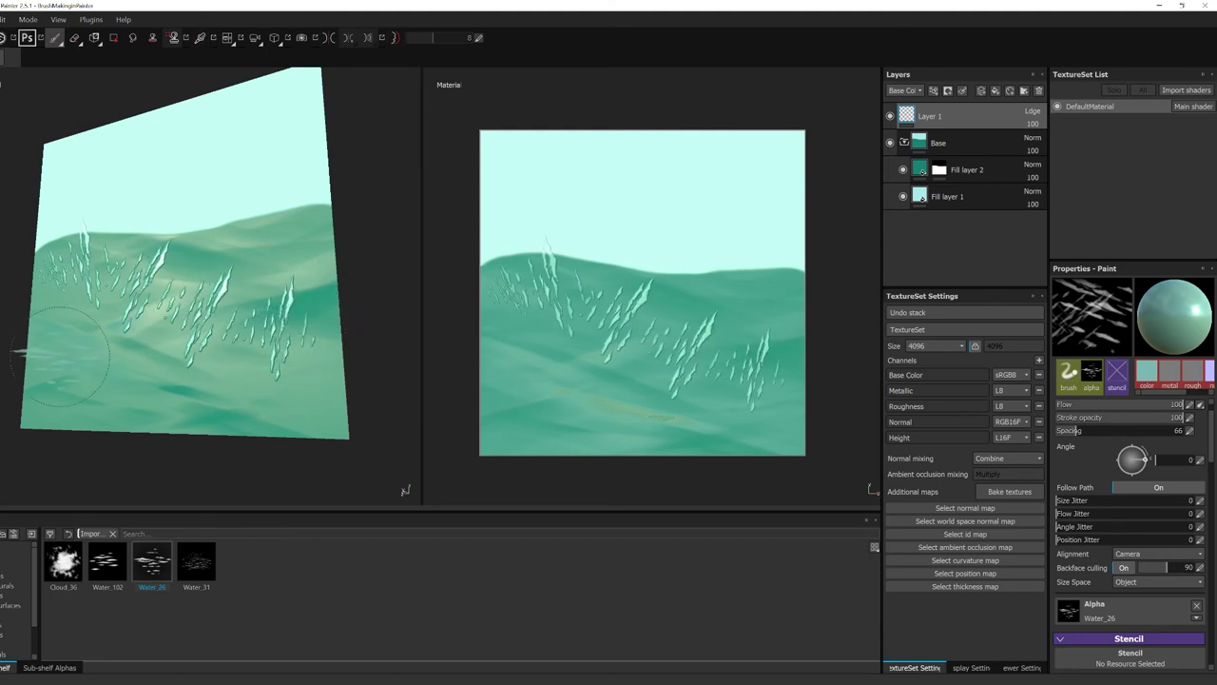
key(ctrl+z)
Set the brush angle to 92, try several path-following strokes across the water, and undo them.
drag(1153, 460, 1133, 448)
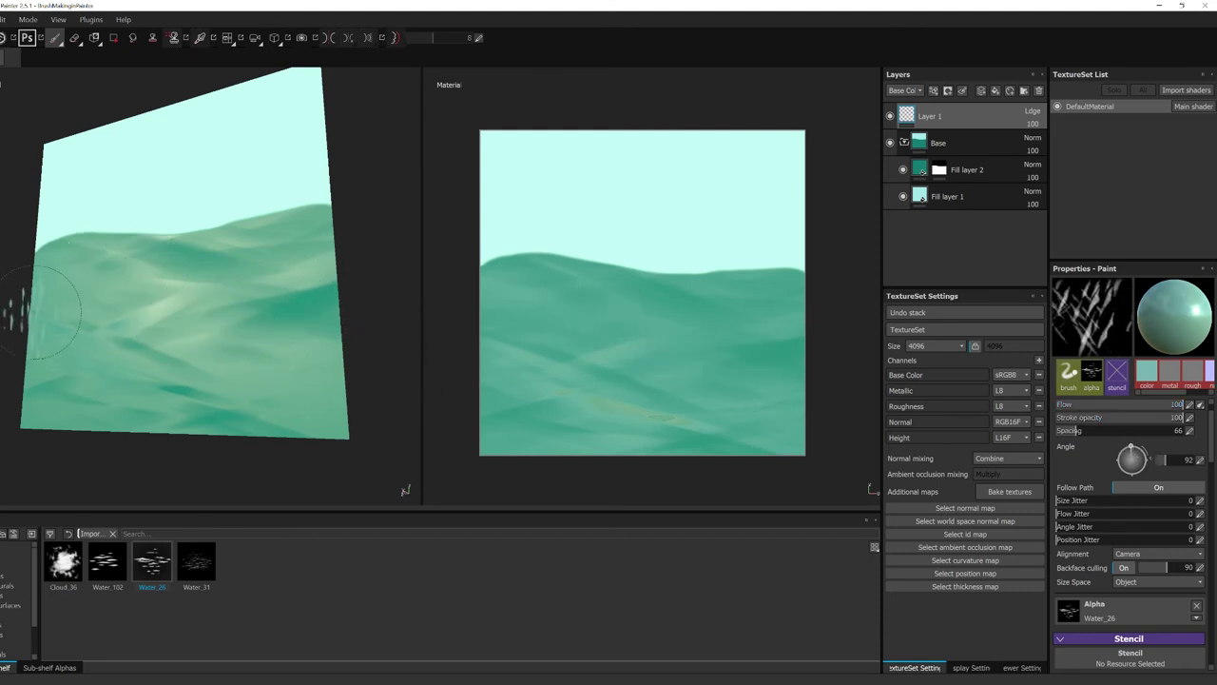
mouse_move(38, 304)
mouse_down()
mouse_move(162, 297)
mouse_move(199, 321)
mouse_up()
key(ctrl+z)
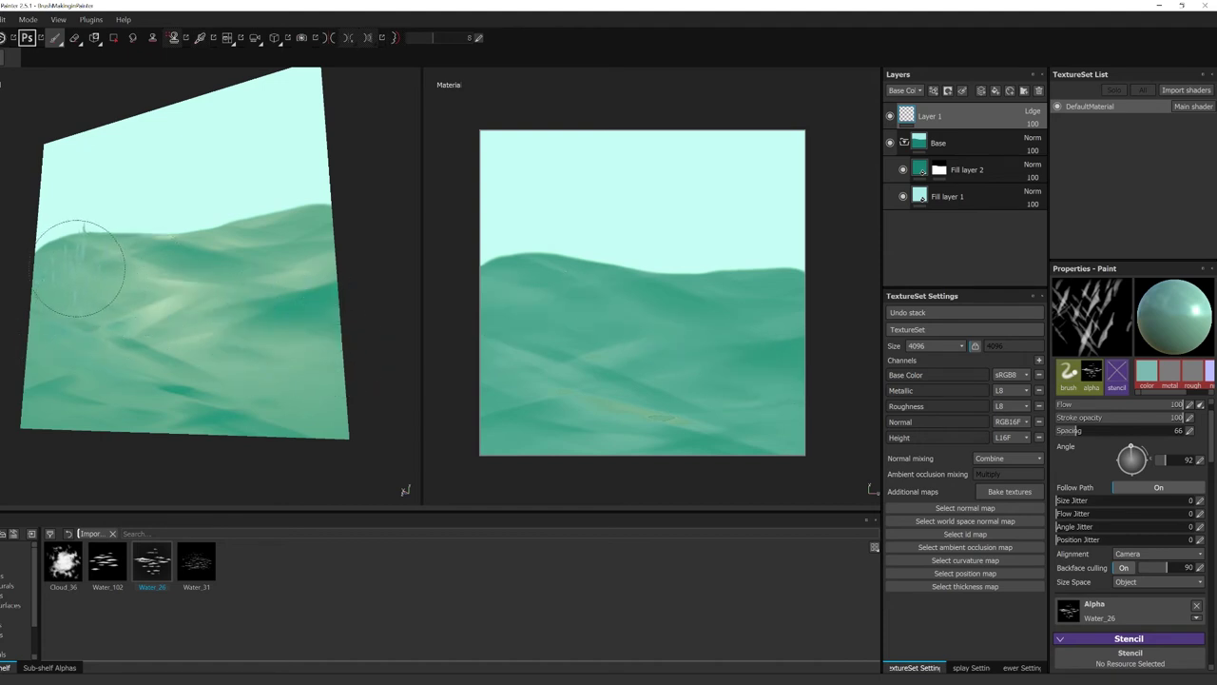
drag(78, 269, 361, 302)
drag(47, 299, 88, 352)
key(ctrl+z)
key(ctrl+z)
Set the brush angle to 270, try a stroke across the middle of the water, and undo it.
drag(1131, 453, 1131, 479)
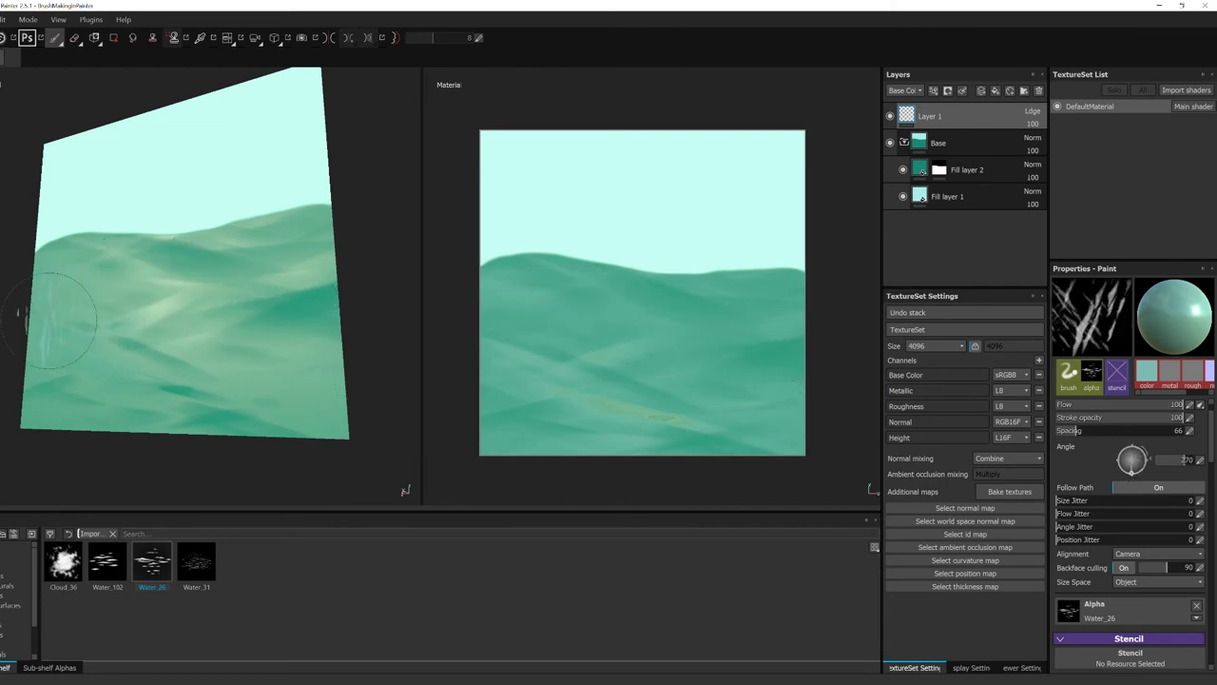
mouse_move(51, 320)
mouse_down()
mouse_move(183, 286)
mouse_move(309, 330)
mouse_up()
key(ctrl+z)
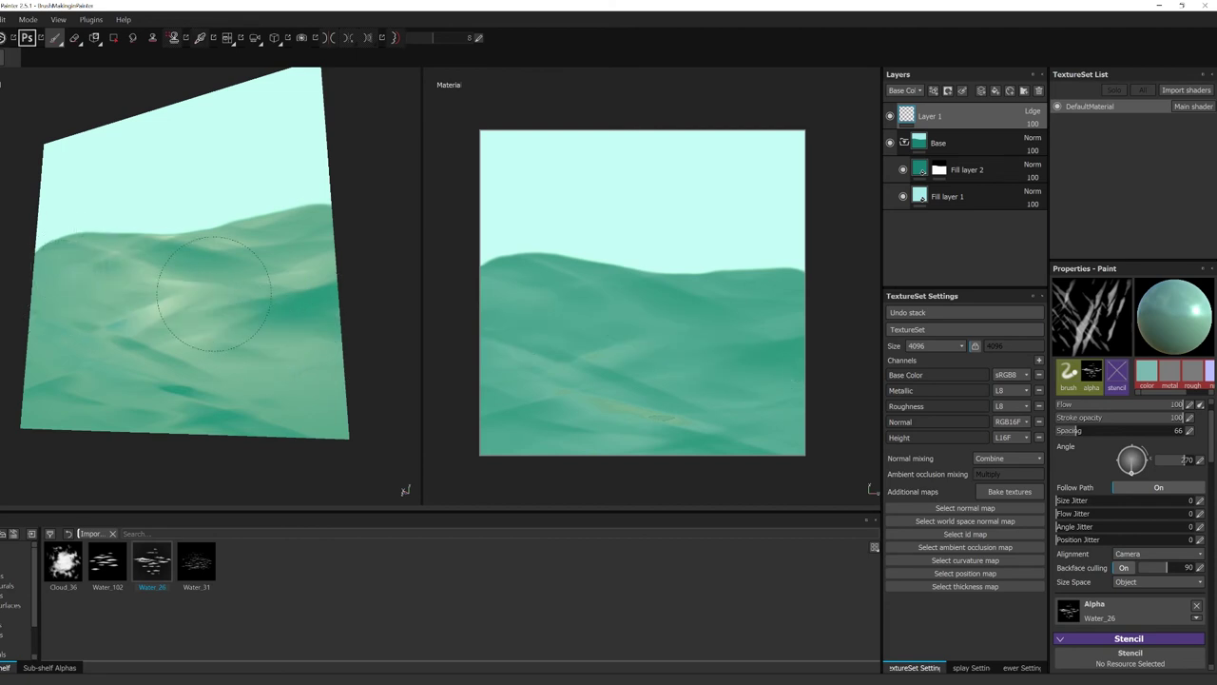
Try several path-following teal shine strokes across the water, inspect them, and undo all of them.
drag(214, 293, 300, 347)
key(ctrl+z)
drag(47, 275, 195, 293)
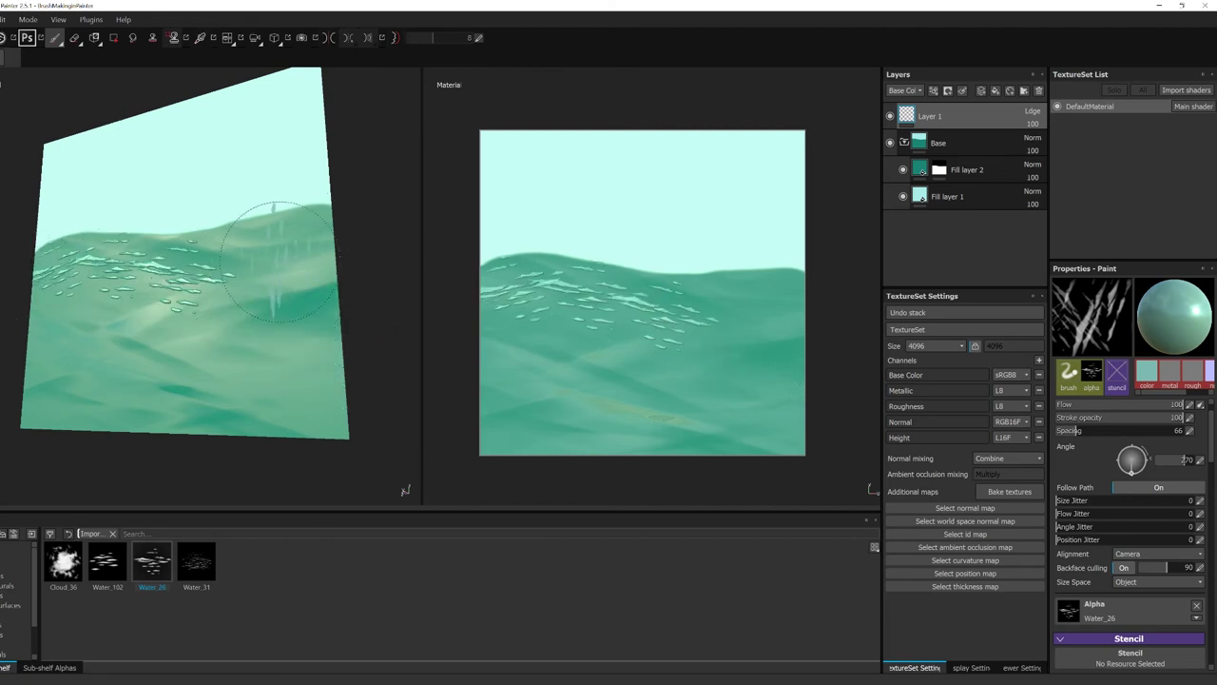
drag(322, 258, 119, 357)
drag(64, 328, 328, 378)
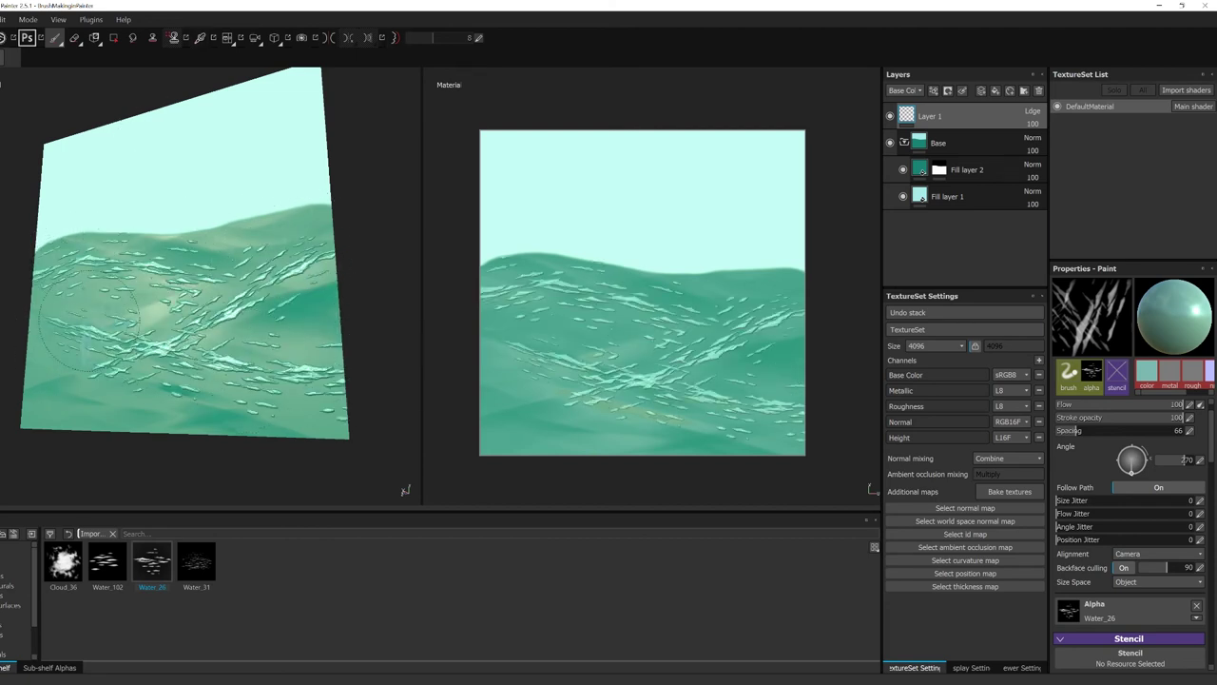
drag(43, 322, 262, 418)
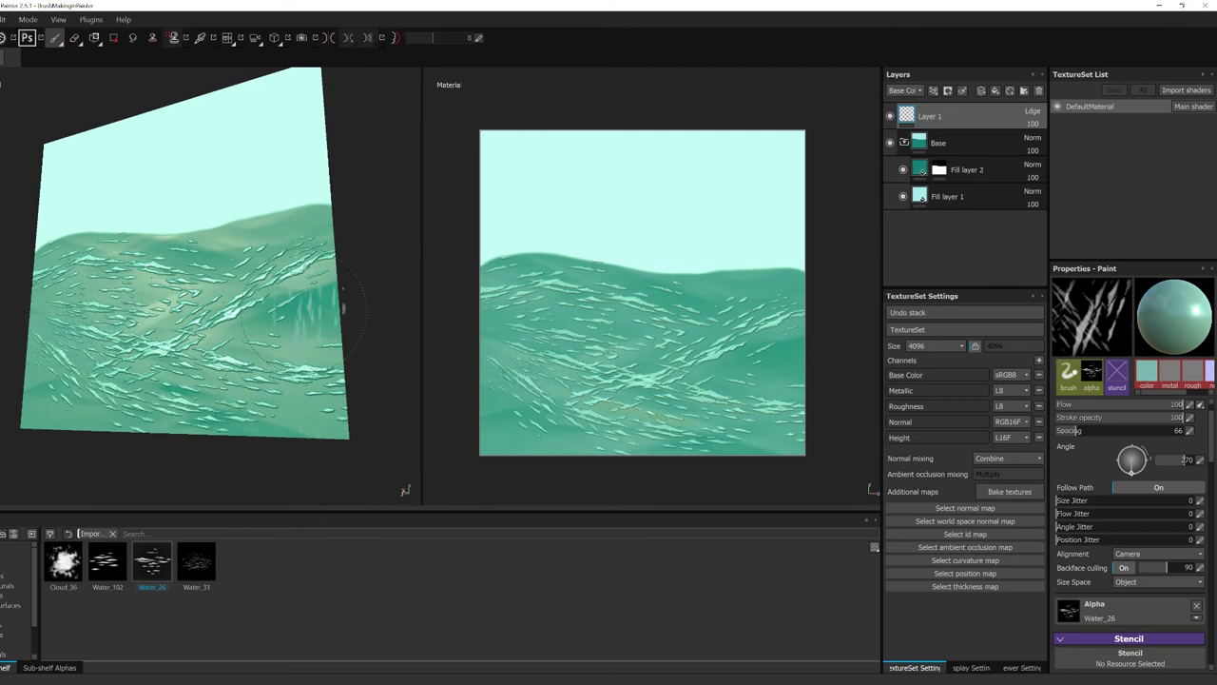
mouse_move(272, 361)
alt+mouse_down()
mouse_move(326, 339)
mouse_move(232, 340)
mouse_move(240, 357)
mouse_move(294, 367)
mouse_move(281, 350)
alt+mouse_up()
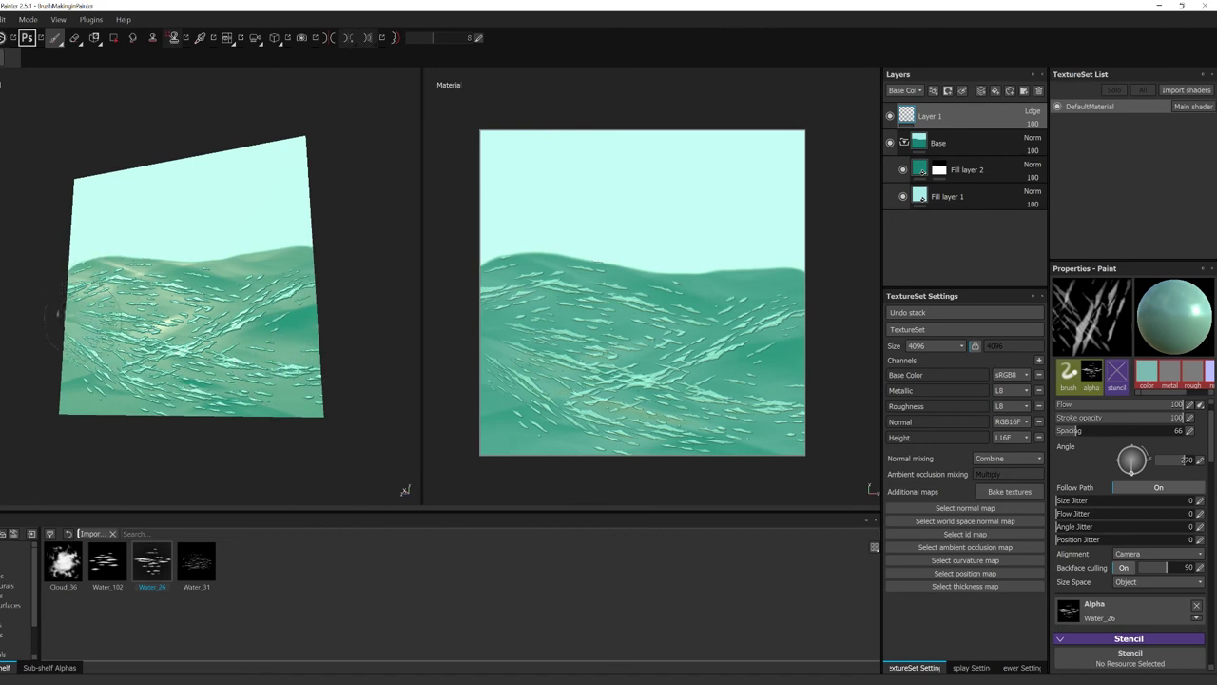
key(ctrl+z)
key(ctrl+z)
key(ctrl+z)
key(ctrl+z)
key(ctrl+z)
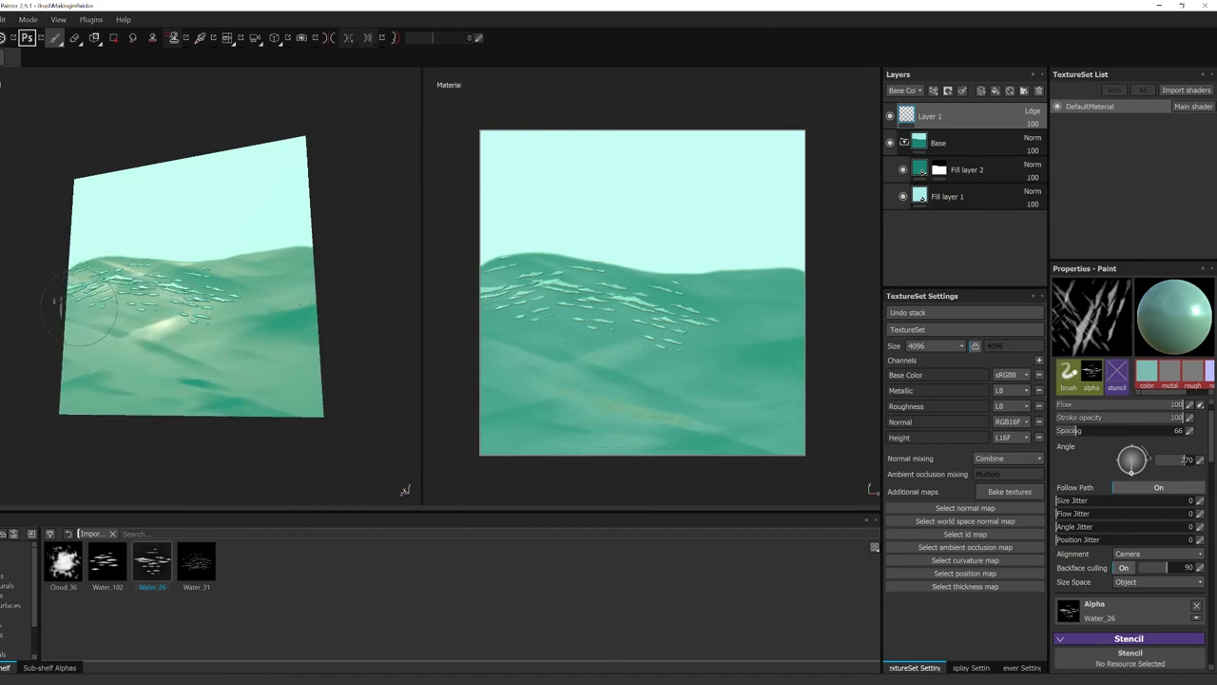
Set the brush's size jitter to 46, try one stroke across the water, and undo it.
drag(1065, 500, 1119, 500)
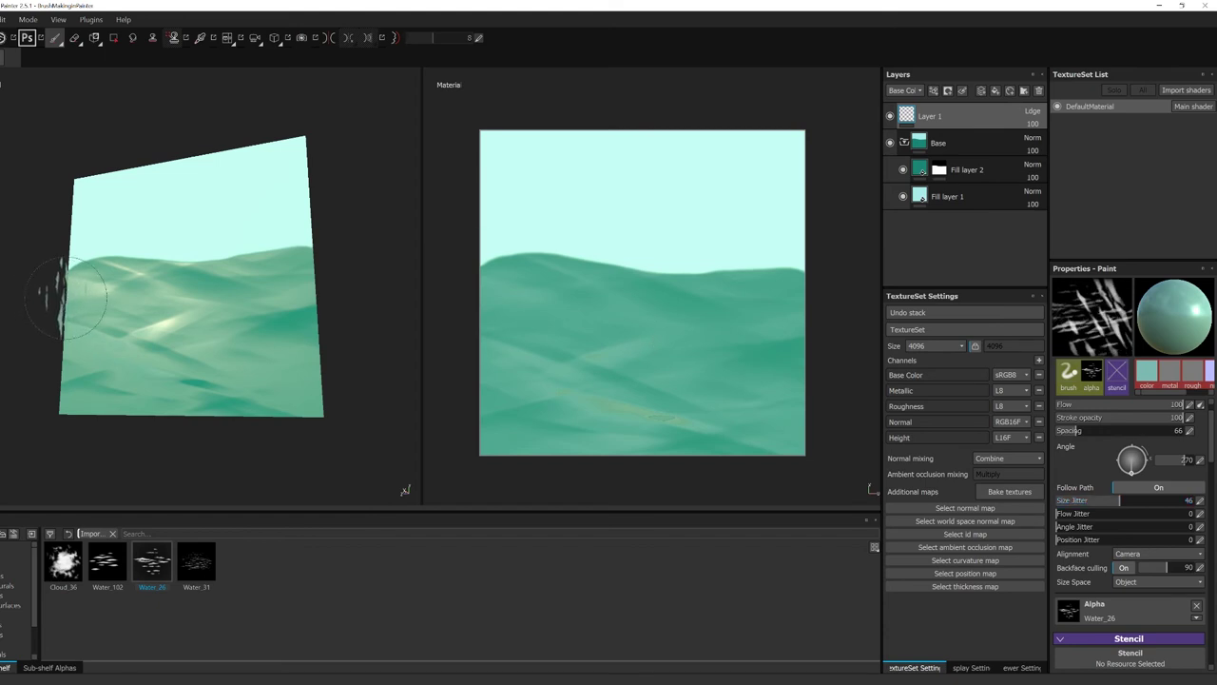
drag(72, 293, 312, 314)
key(ctrl+z)
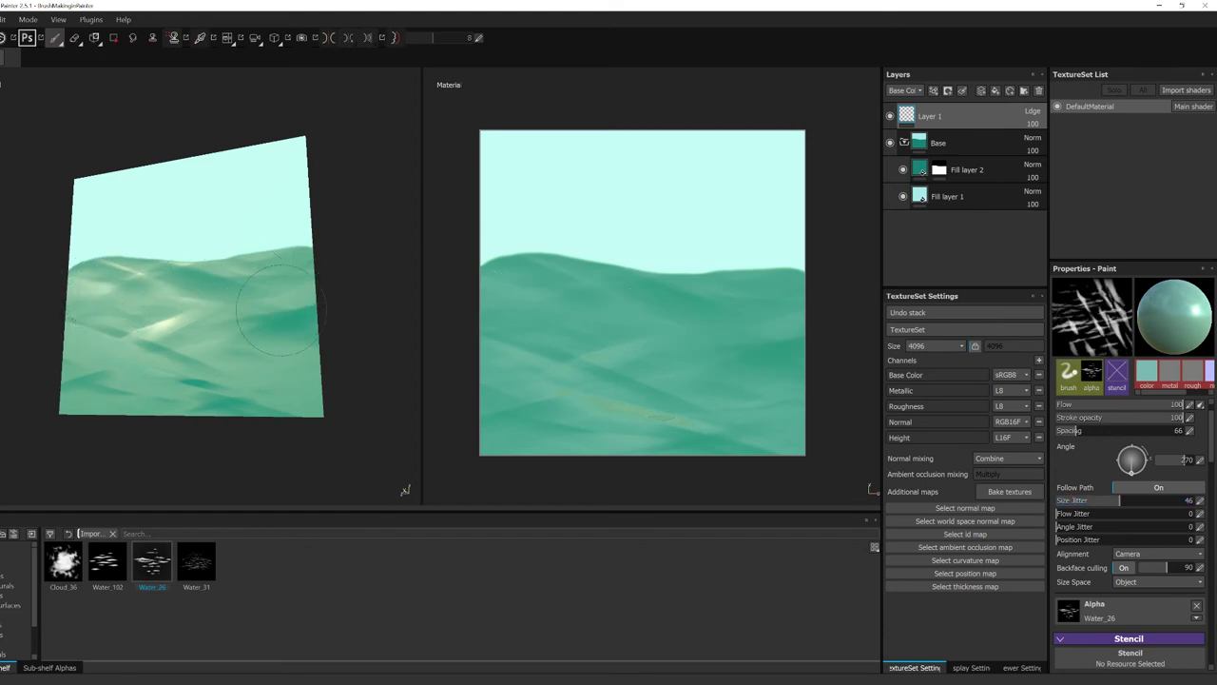
Paint varied-size teal shines along the waves over the whole water area, undoing and redoing the strokes that do not fit.
mouse_move(108, 288)
mouse_down()
mouse_move(257, 308)
mouse_move(142, 310)
mouse_move(228, 329)
mouse_move(272, 239)
mouse_move(327, 312)
mouse_move(171, 377)
mouse_up()
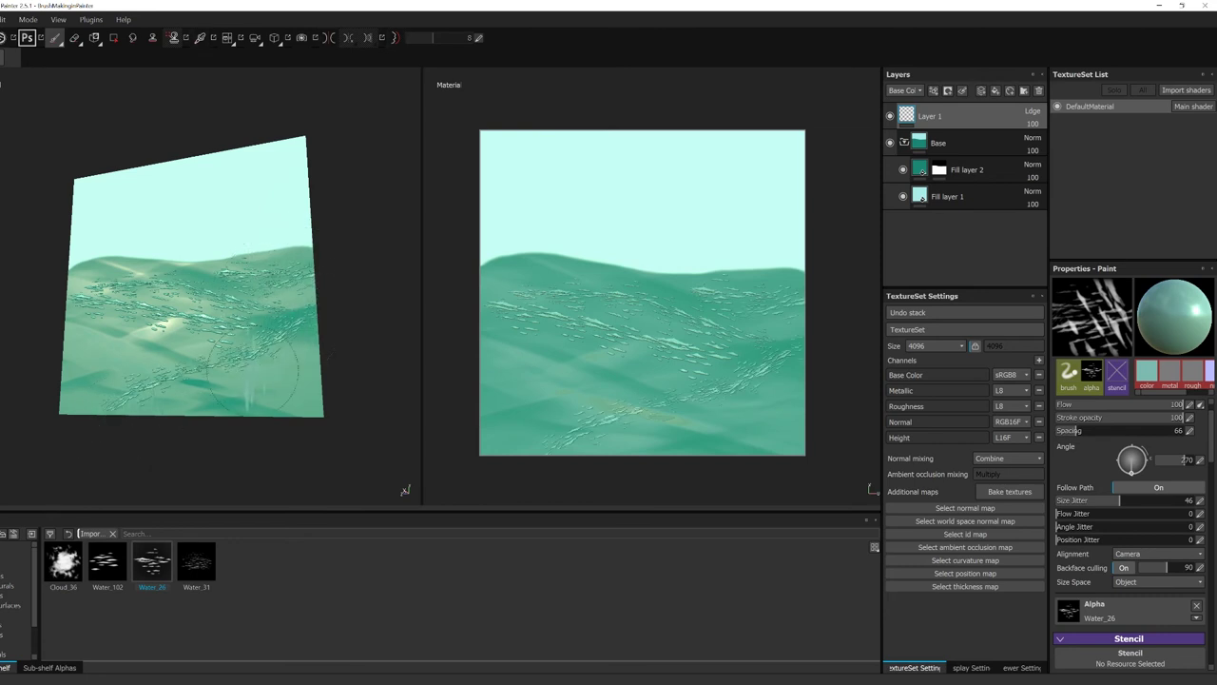
drag(309, 357, 147, 407)
mouse_move(312, 388)
mouse_down()
mouse_move(285, 414)
mouse_move(219, 416)
mouse_up()
mouse_move(195, 341)
mouse_down()
mouse_move(45, 419)
mouse_move(66, 393)
mouse_up()
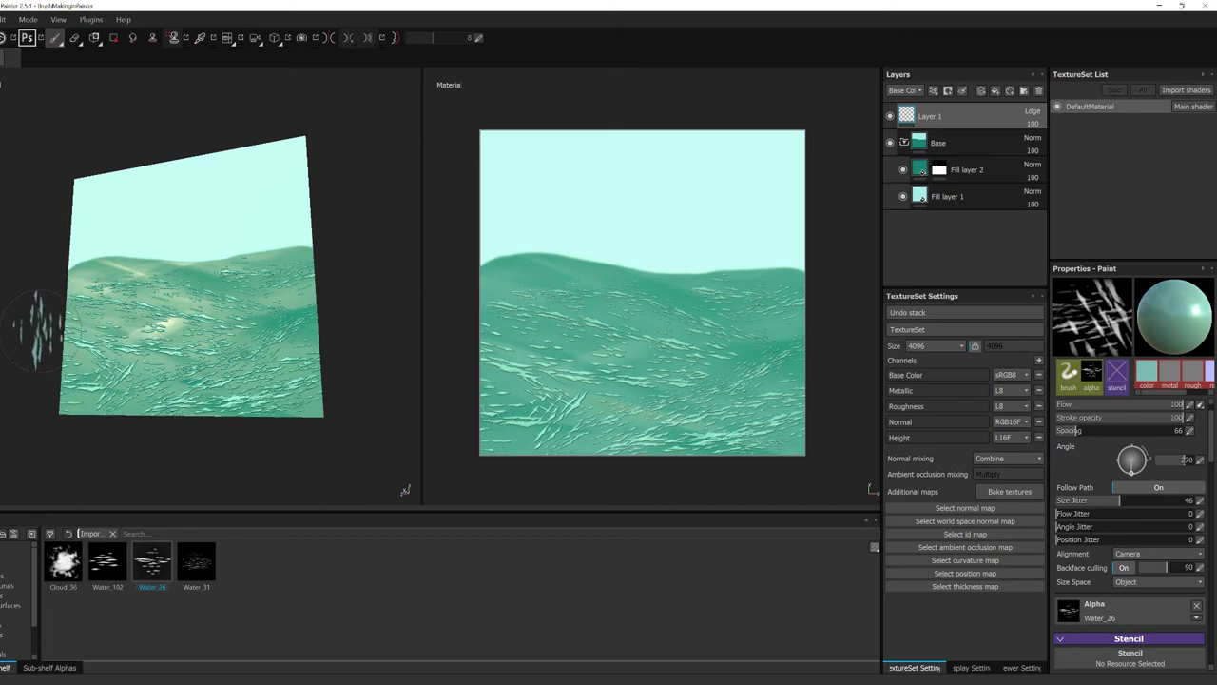
key(ctrl+z)
key(ctrl+z)
drag(86, 328, 226, 347)
drag(57, 349, 219, 382)
drag(52, 290, 239, 266)
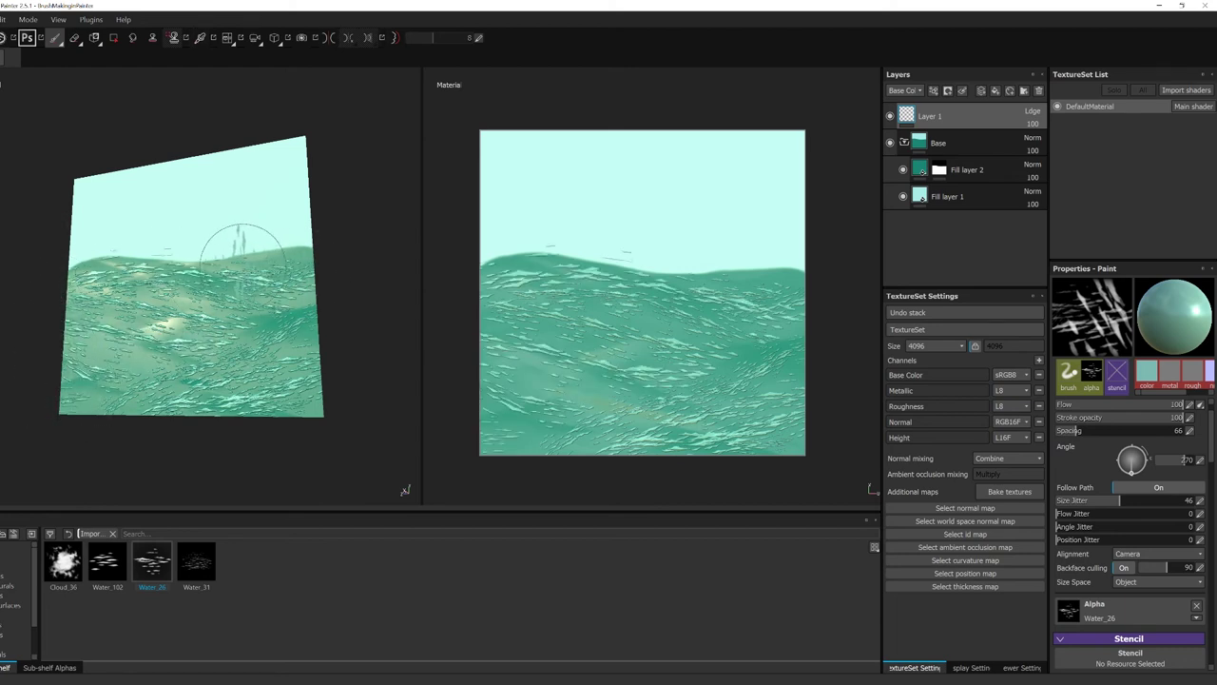
Erase the stray shines in the sky above the hill crests with the Default Soft brush.
click(74, 37)
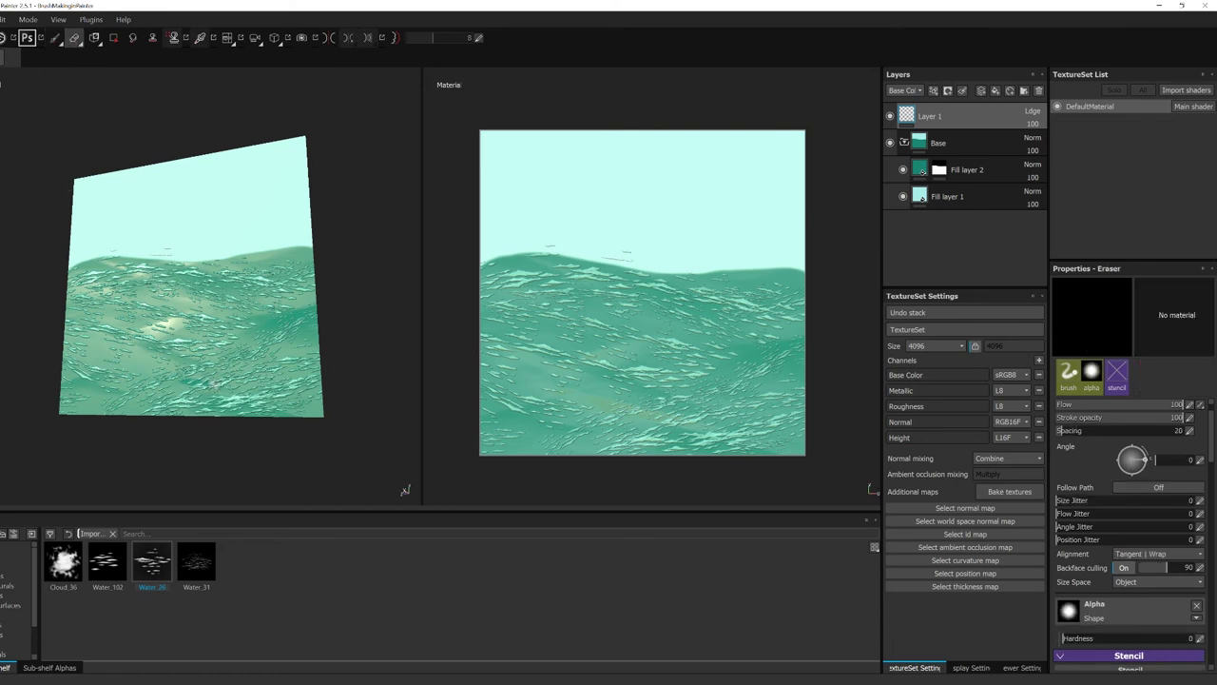
click(2, 624)
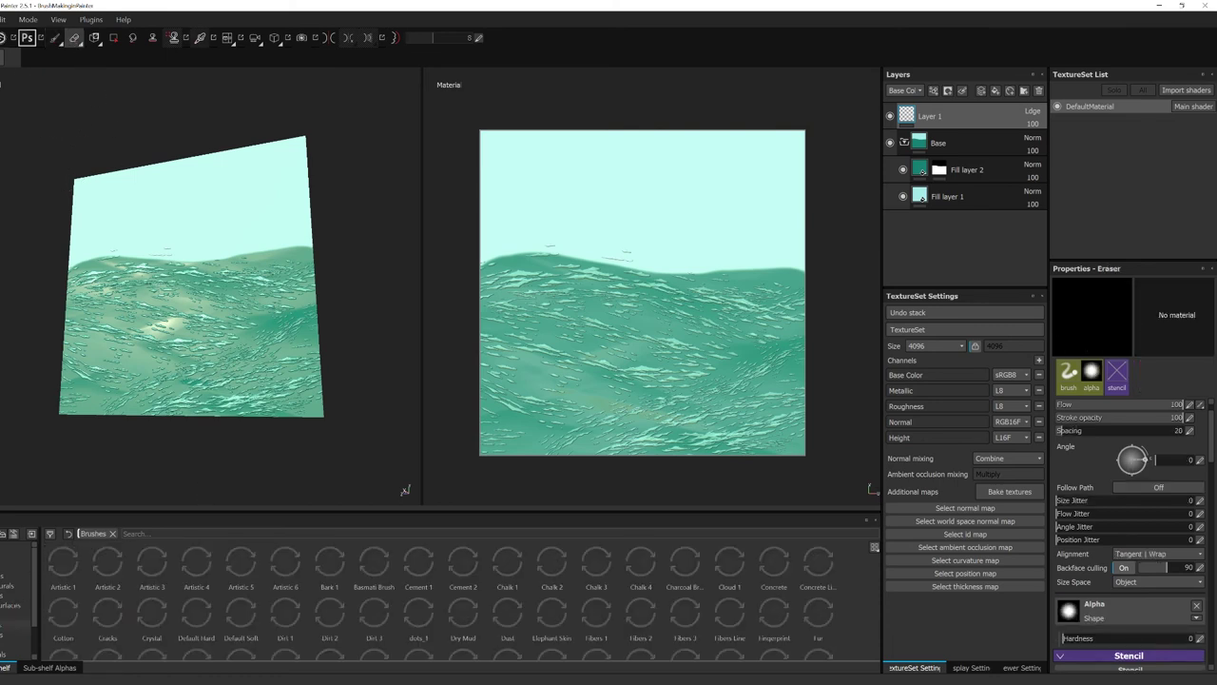
click(242, 614)
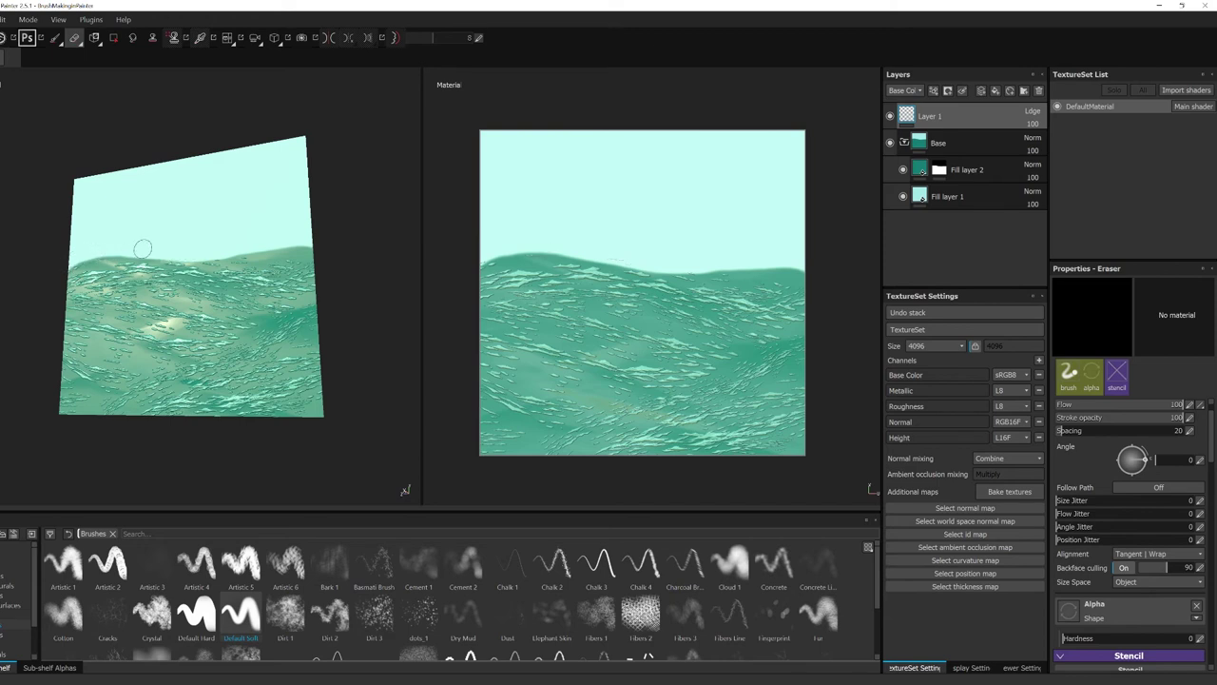
Break up the painted shines on the water by erasing with the Dirt 2 brush, and inspect the result.
click(329, 613)
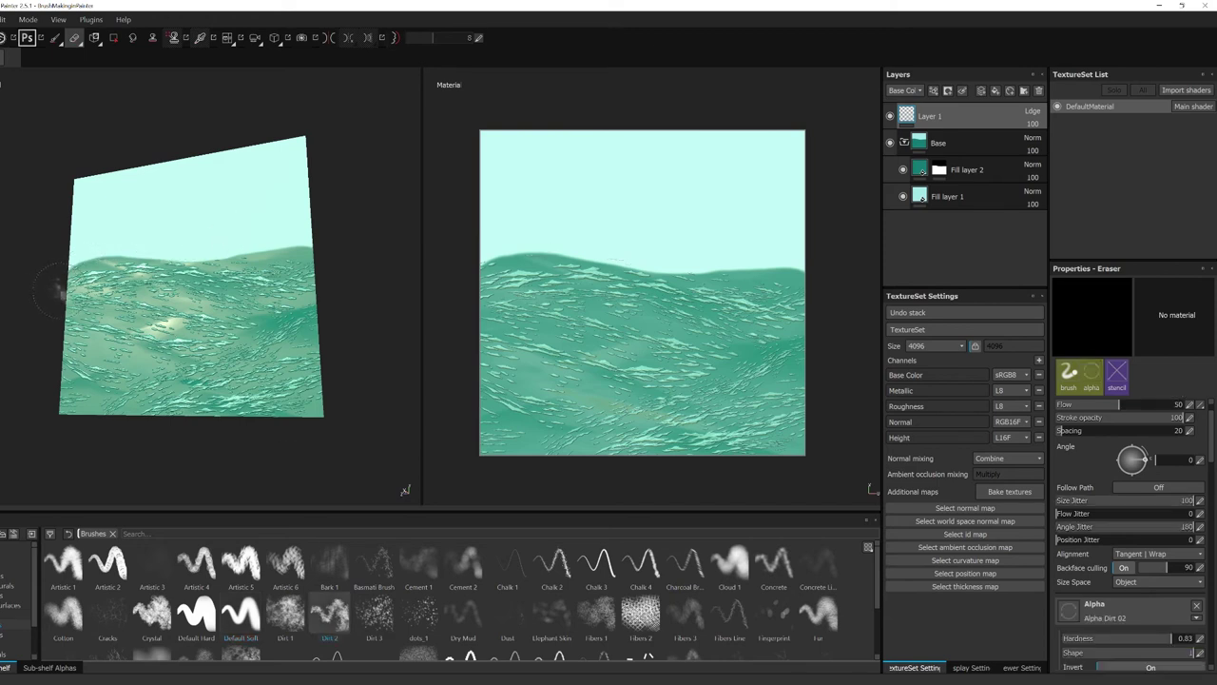
mouse_move(333, 276)
mouse_down()
mouse_move(252, 287)
mouse_move(297, 309)
mouse_up()
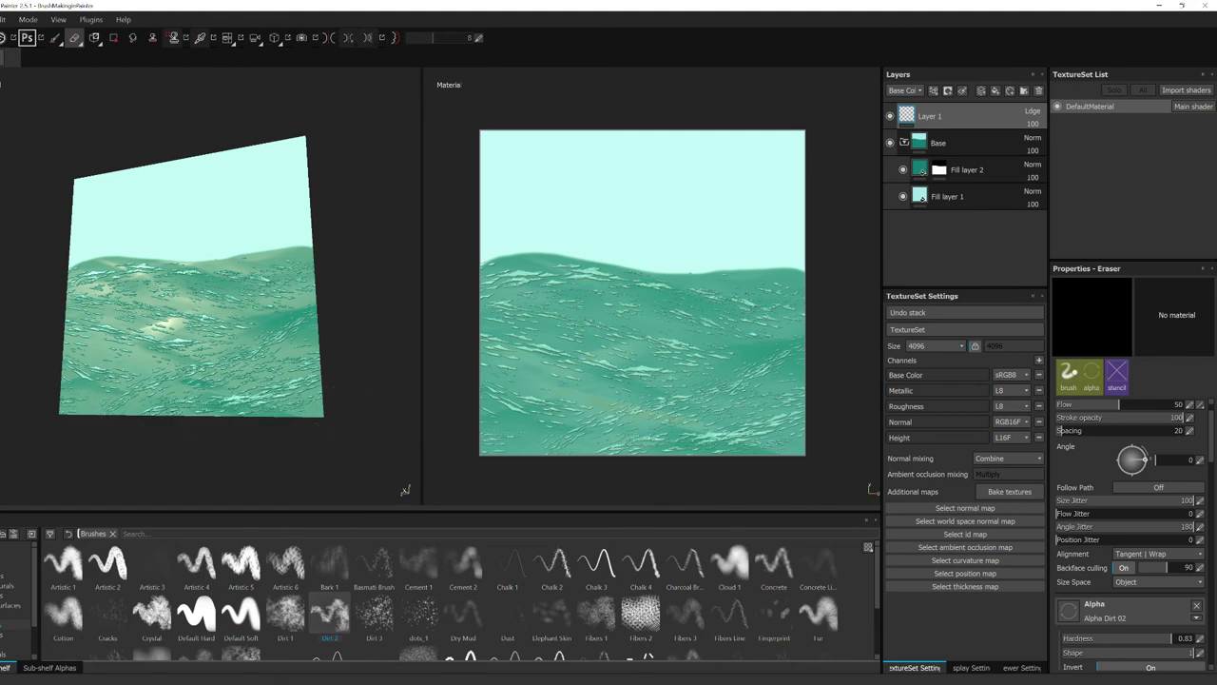
mouse_move(68, 472)
alt+mouse_down()
mouse_move(131, 429)
mouse_move(76, 413)
mouse_move(82, 435)
mouse_move(150, 403)
mouse_move(157, 373)
mouse_move(238, 321)
mouse_move(225, 327)
alt+mouse_up()
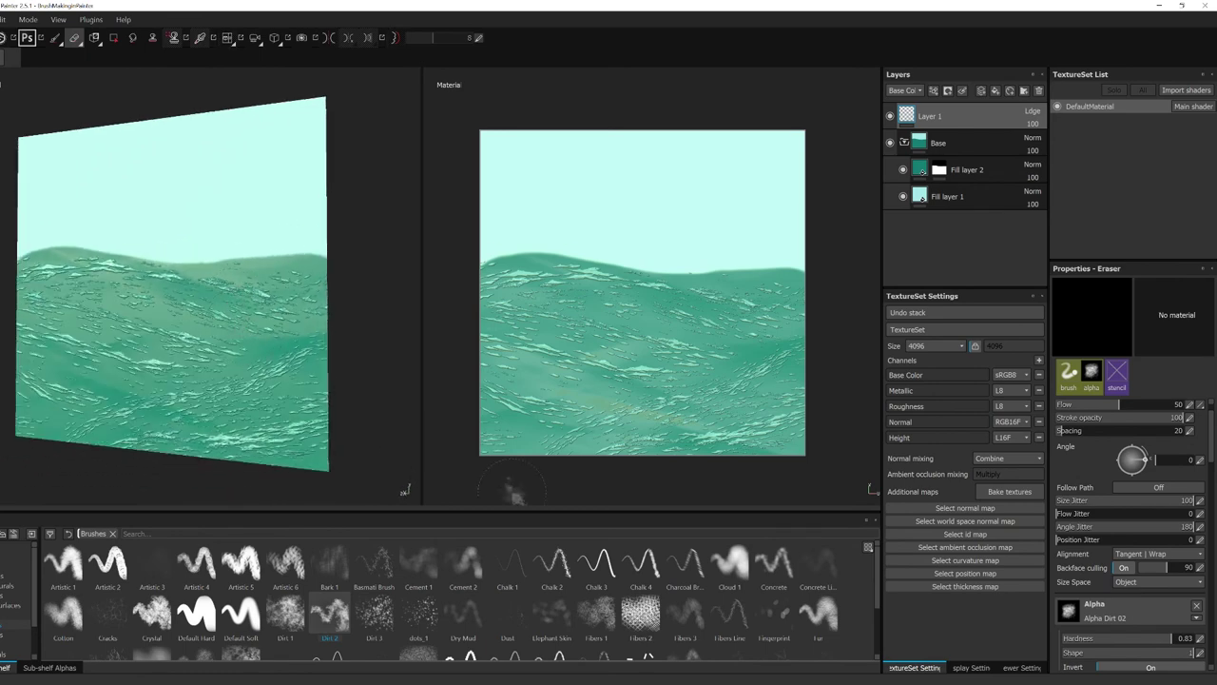
Switch back to the water shine paint brush and review its properties down to the Height setting.
mouse_move(1212, 431)
mouse_down()
mouse_move(1213, 472)
mouse_move(1212, 423)
mouse_up()
click(55, 38)
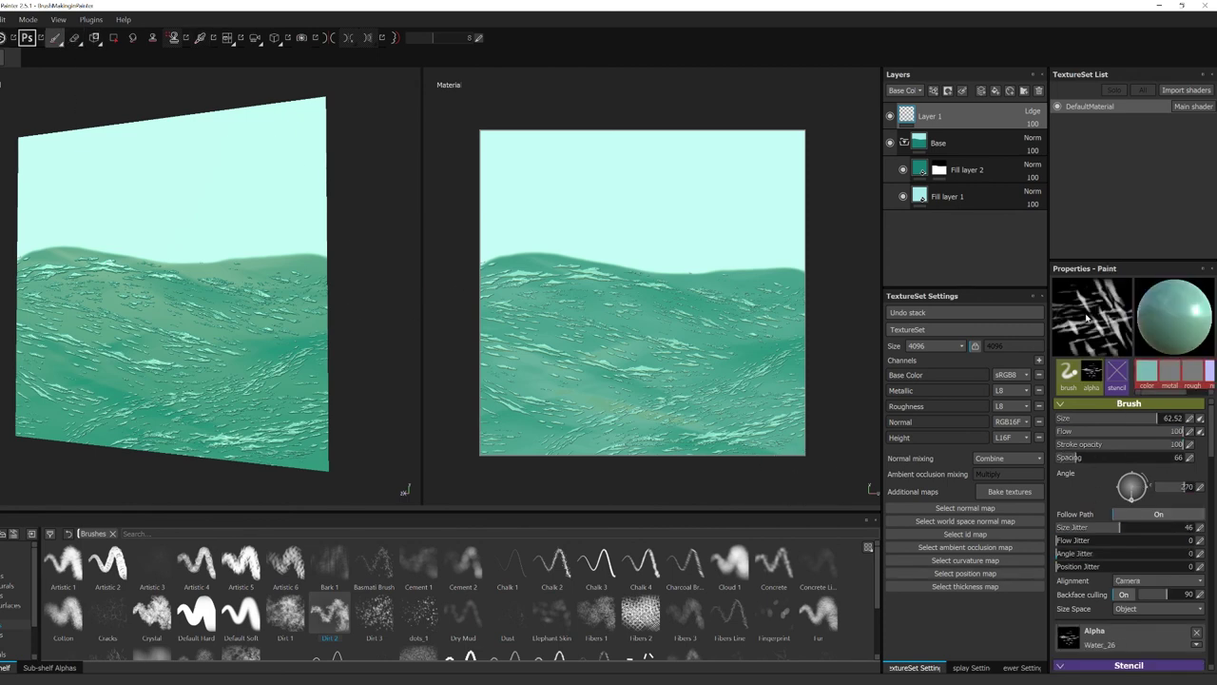
scroll(1201, 431, down, 10)
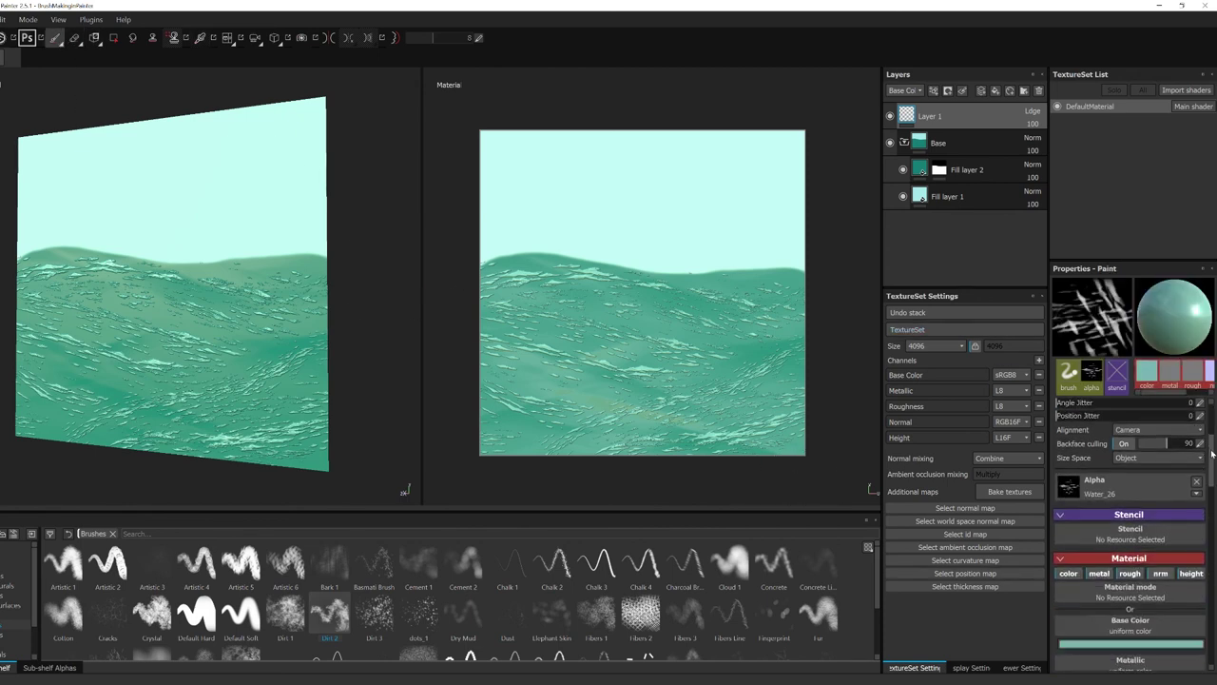
mouse_move(1212, 509)
mouse_down()
mouse_move(1211, 491)
mouse_move(1212, 511)
mouse_up()
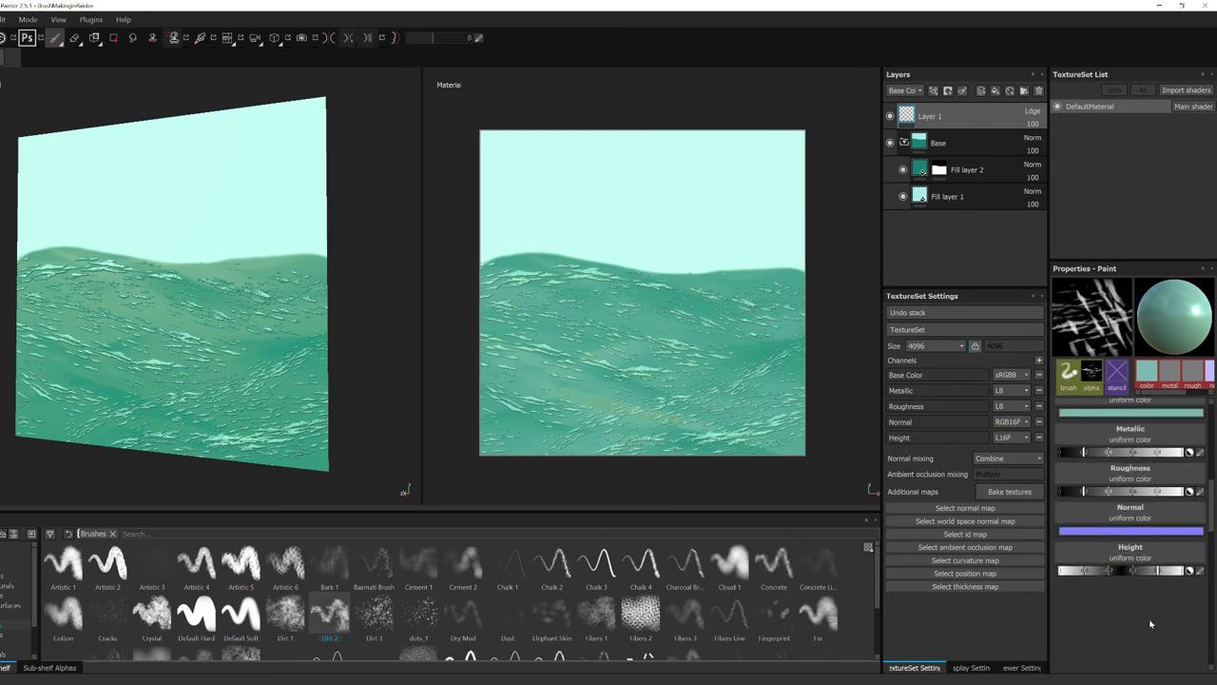
Save the current brush setup as a tool preset and delete that preset.
right_click(1165, 601)
click(1166, 607)
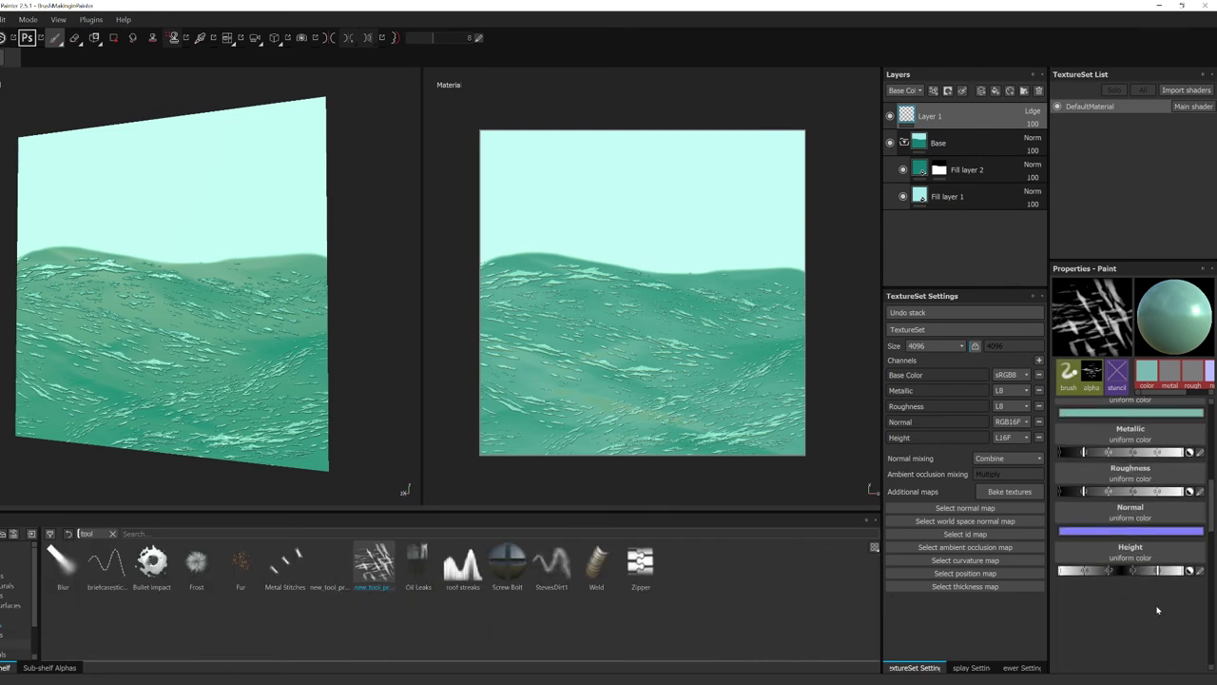
right_click(372, 567)
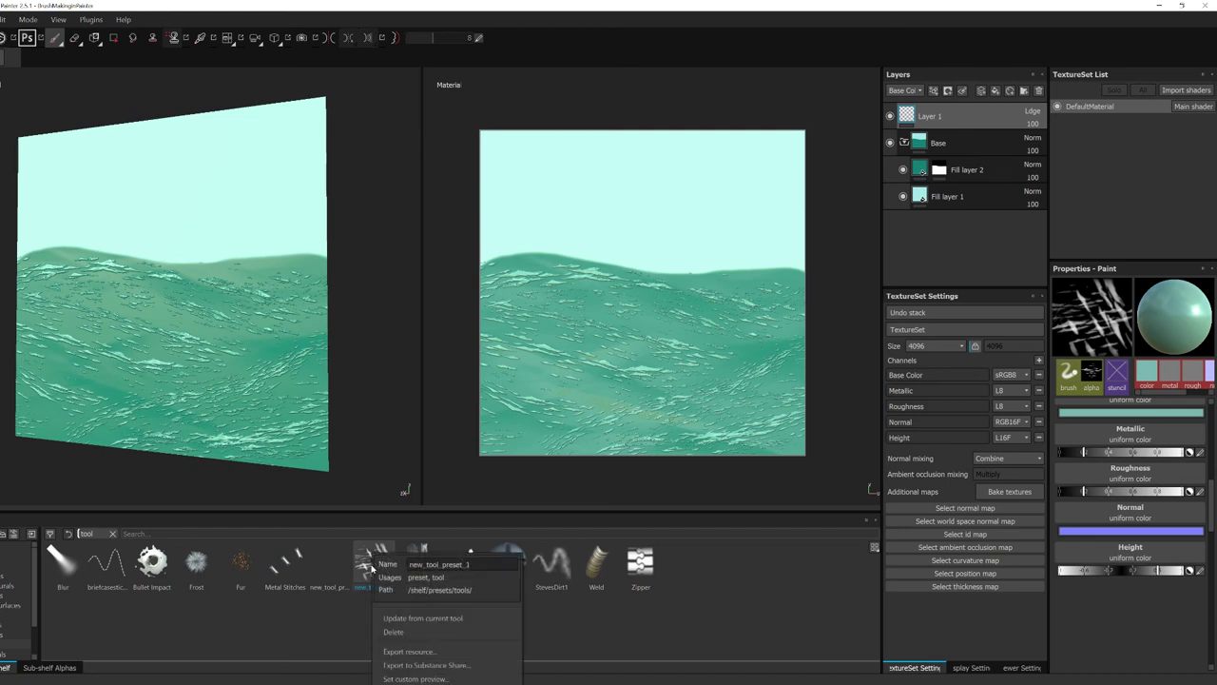
click(392, 631)
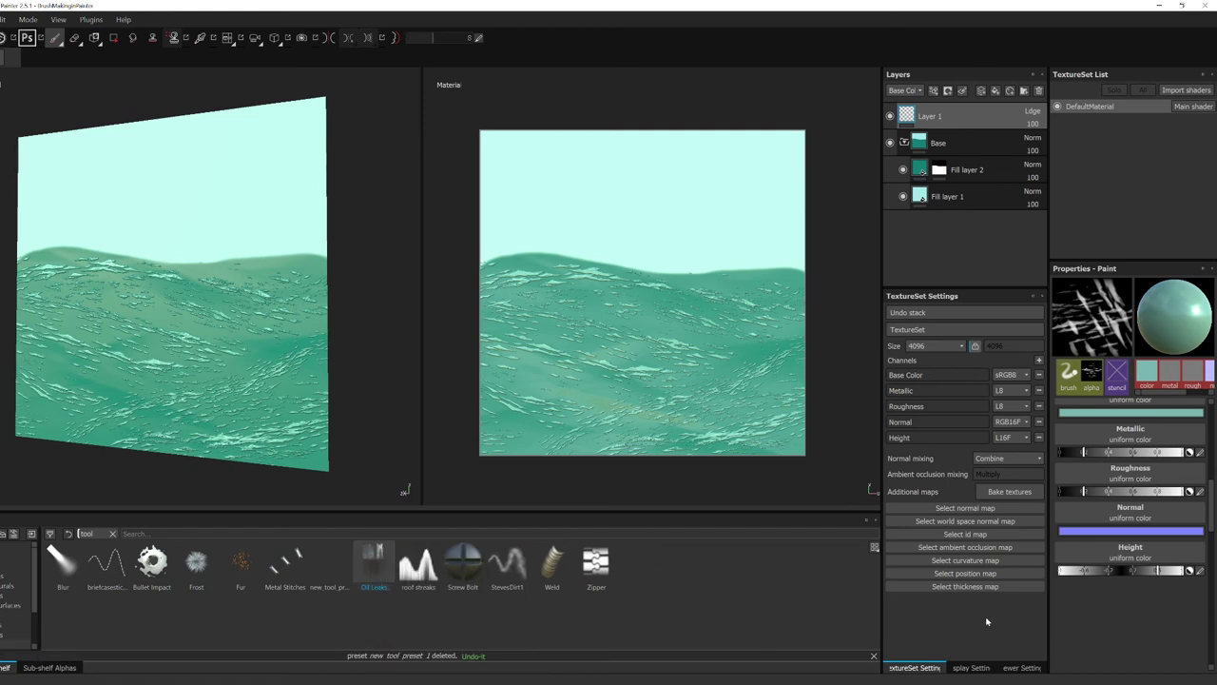
Save the current brush as a brush preset and name it WaterBrush_102.
right_click(1103, 610)
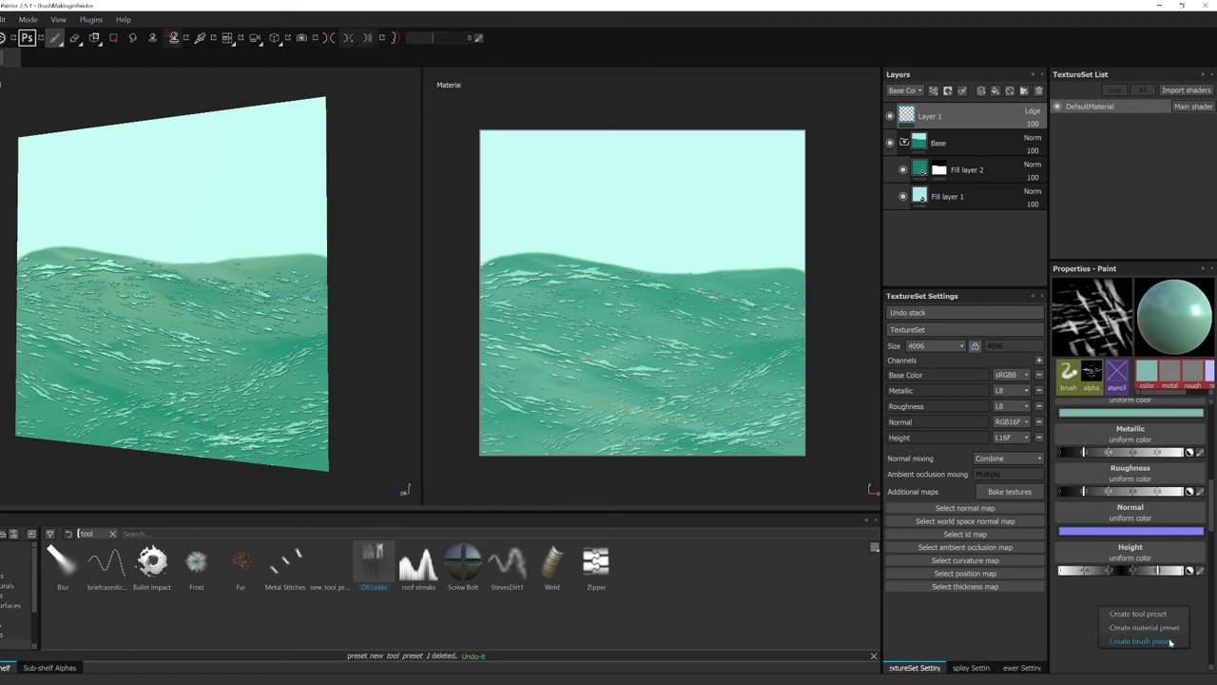
click(1140, 642)
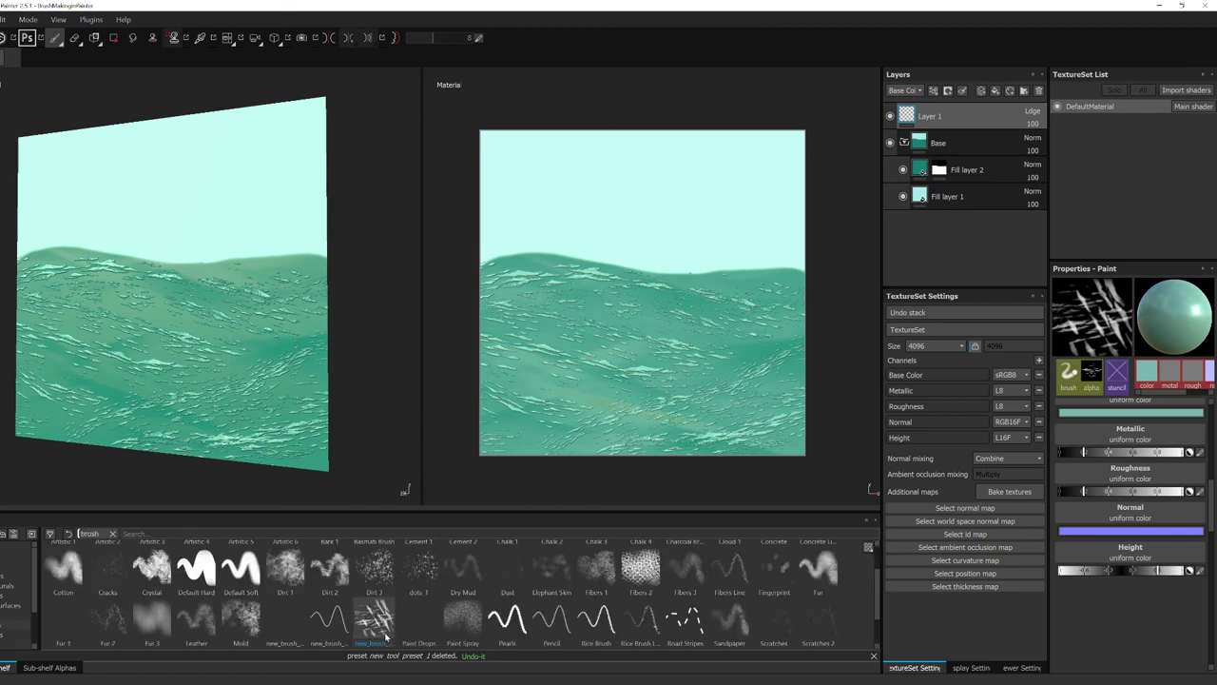
scroll(385, 637, down, 1)
right_click(376, 598)
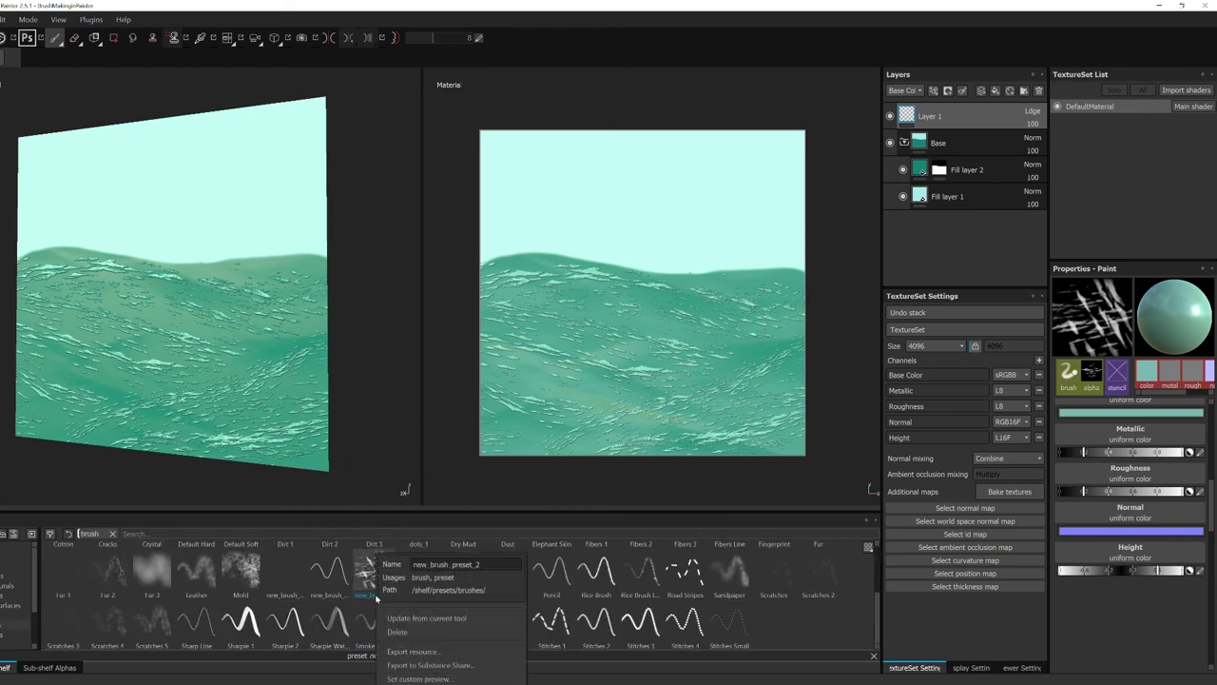
drag(482, 567, 393, 554)
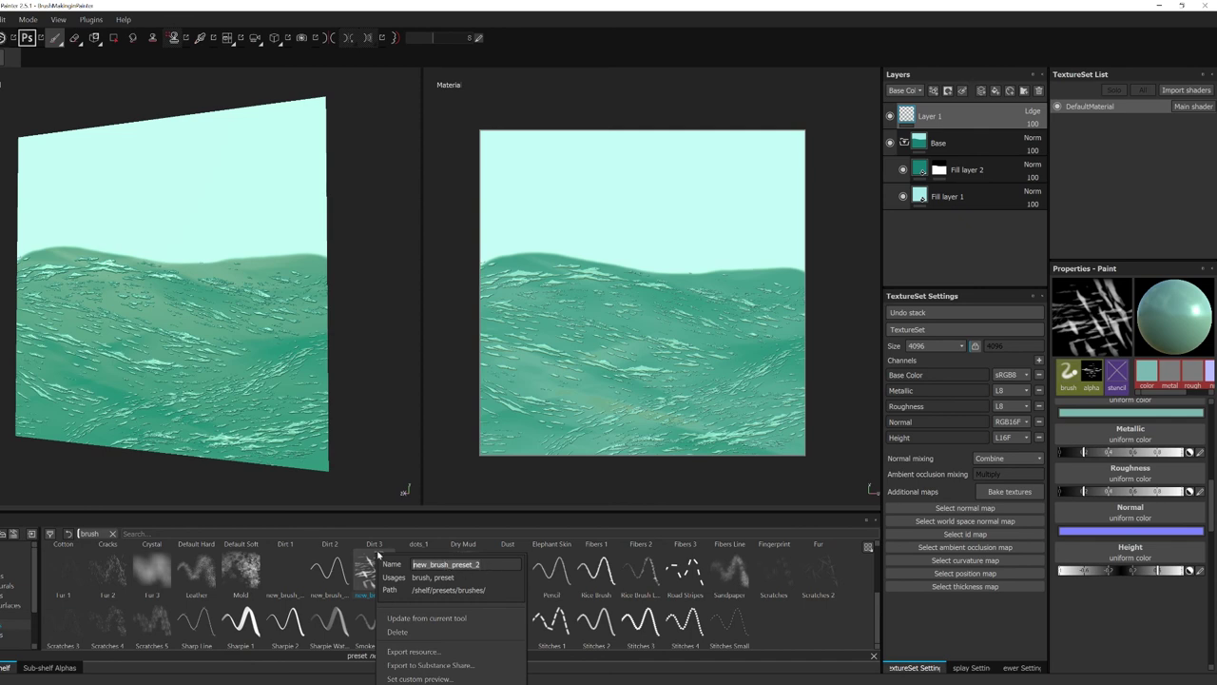
text(WaterBrush_102)
click(541, 670)
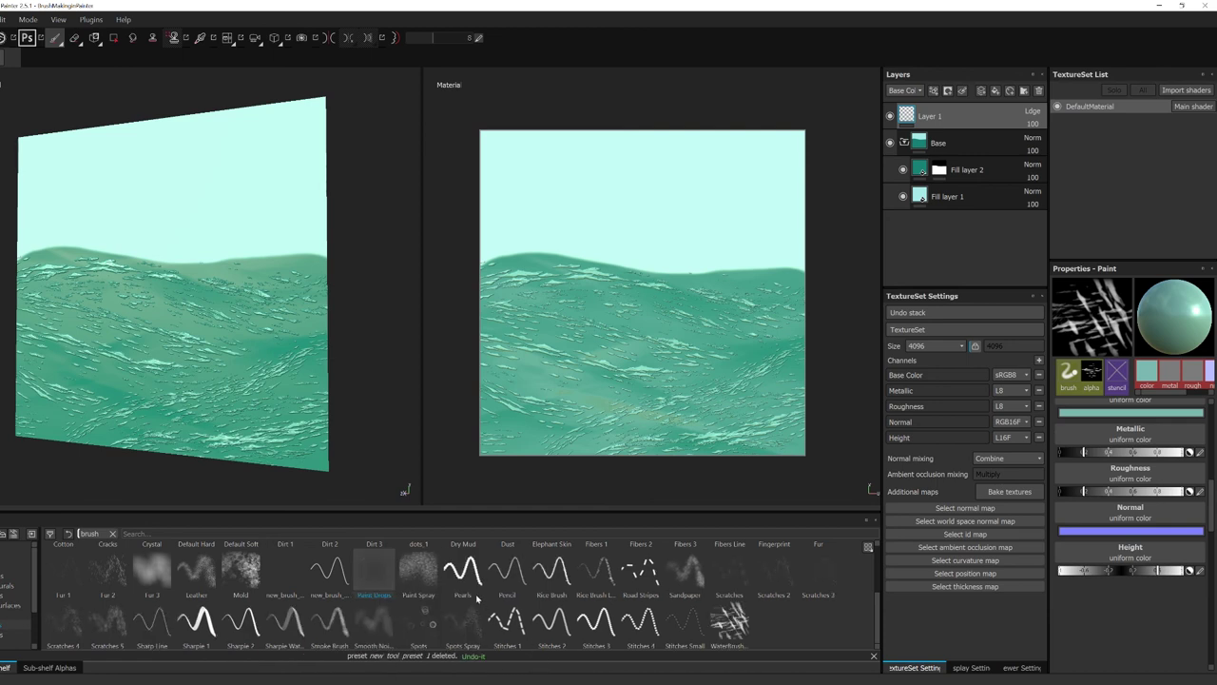
Select the WaterBrush_102 preset for painting and save the project.
click(747, 620)
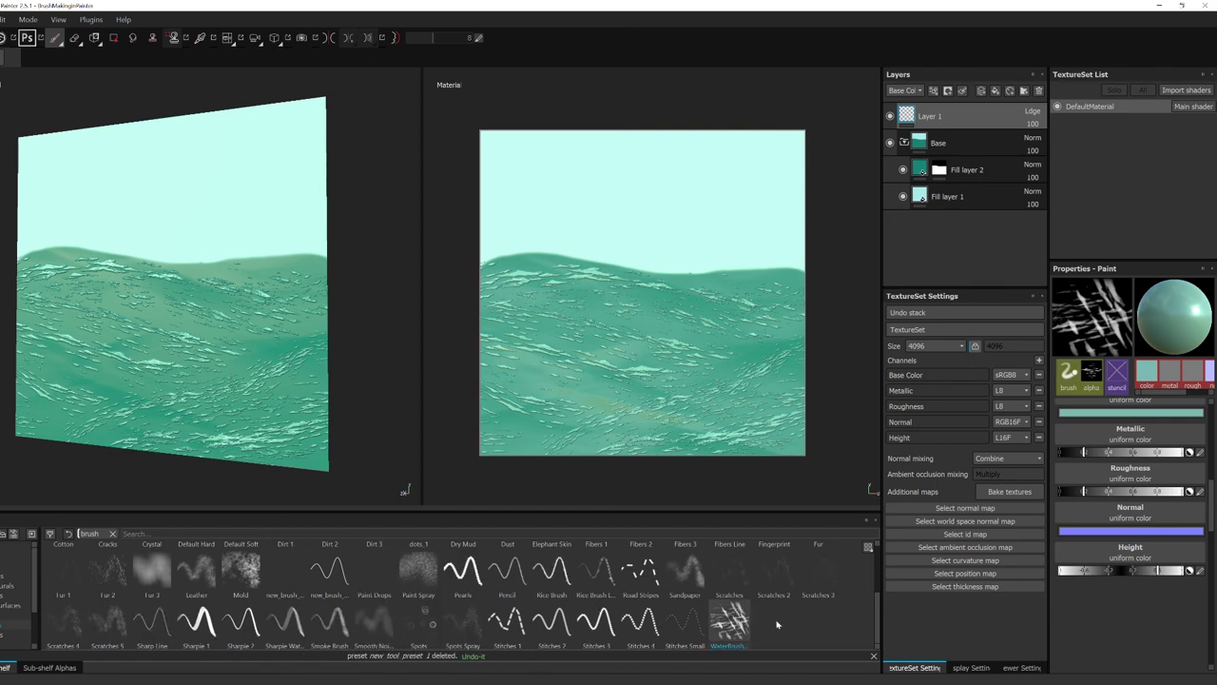
mouse_move(393, 380)
alt+mouse_down()
mouse_move(408, 367)
mouse_move(371, 383)
mouse_move(378, 401)
alt+mouse_up()
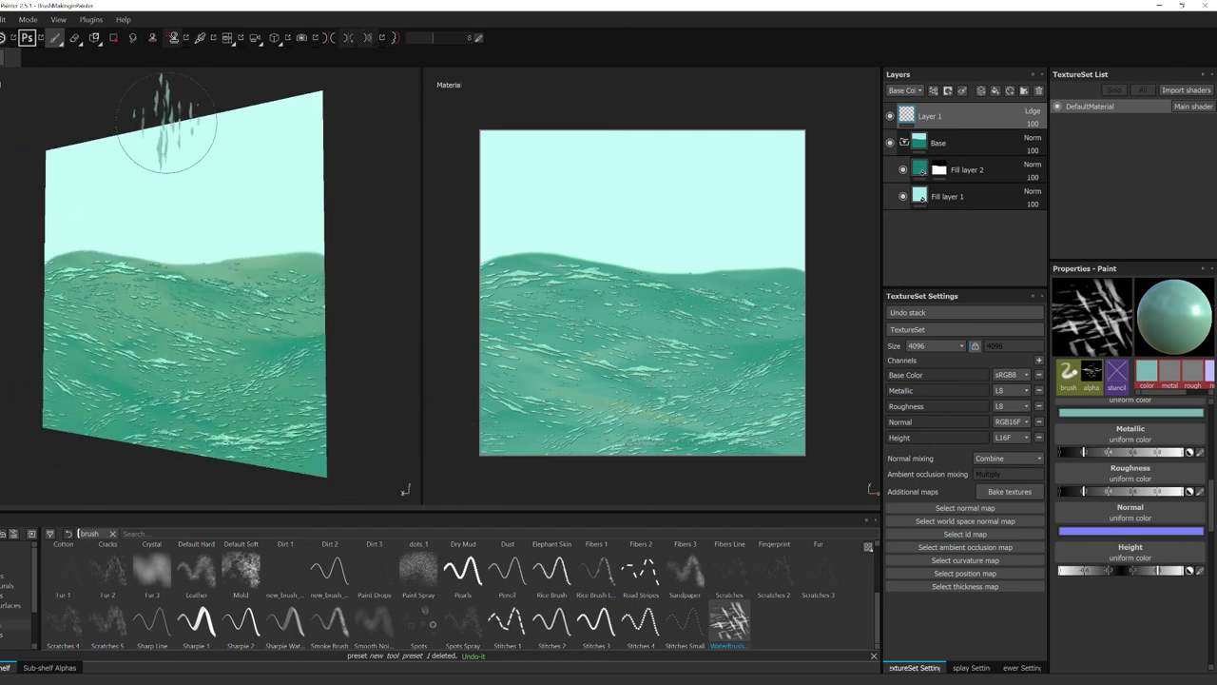
key(ctrl+s)
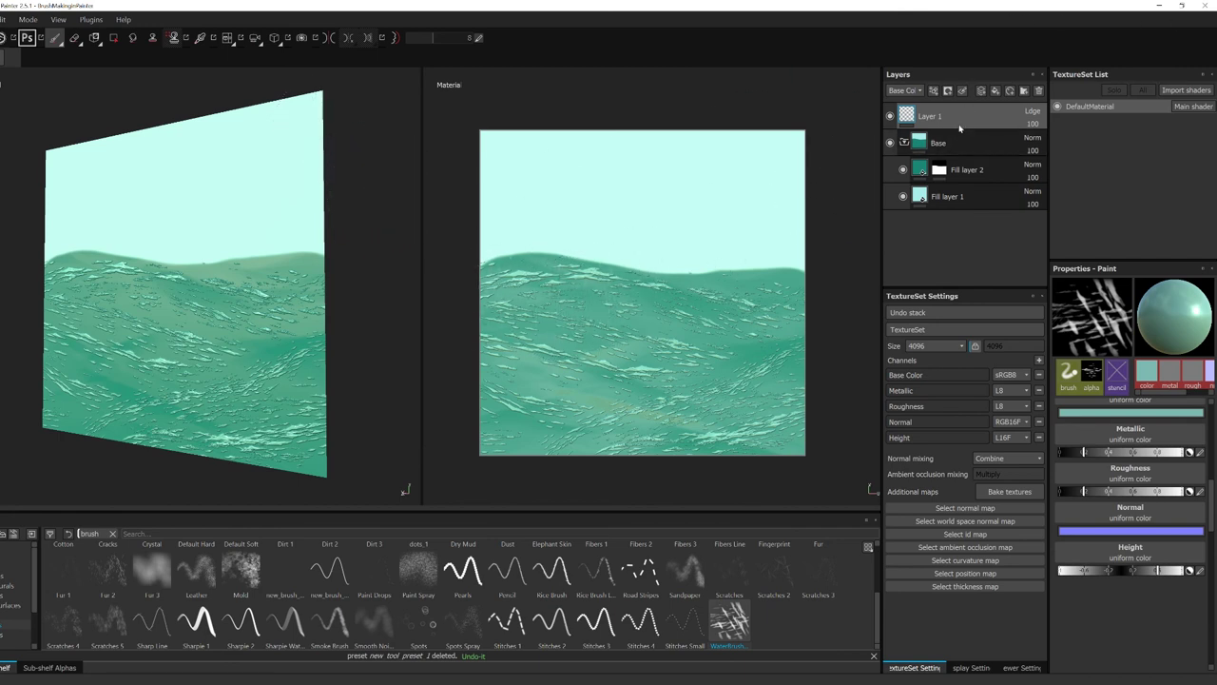
Rename the Base group to Water and move Layer 1 into it above Fill layer 2.
double_click(938, 142)
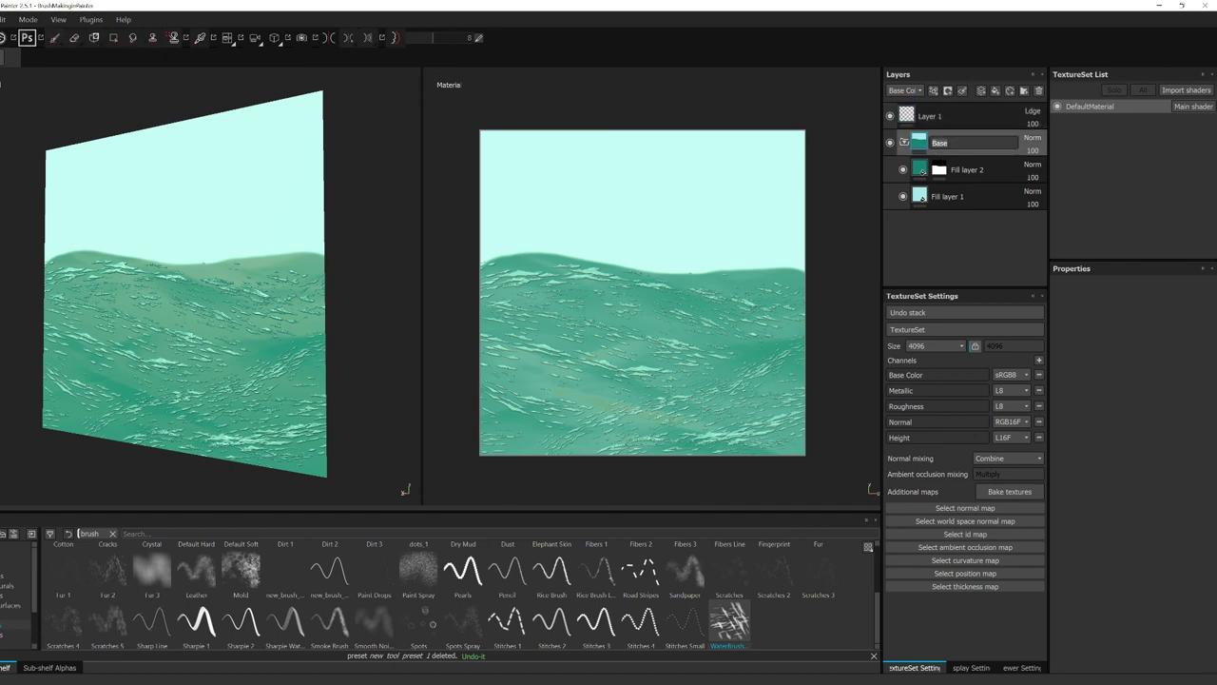
text(Water)
key(Return)
click(965, 120)
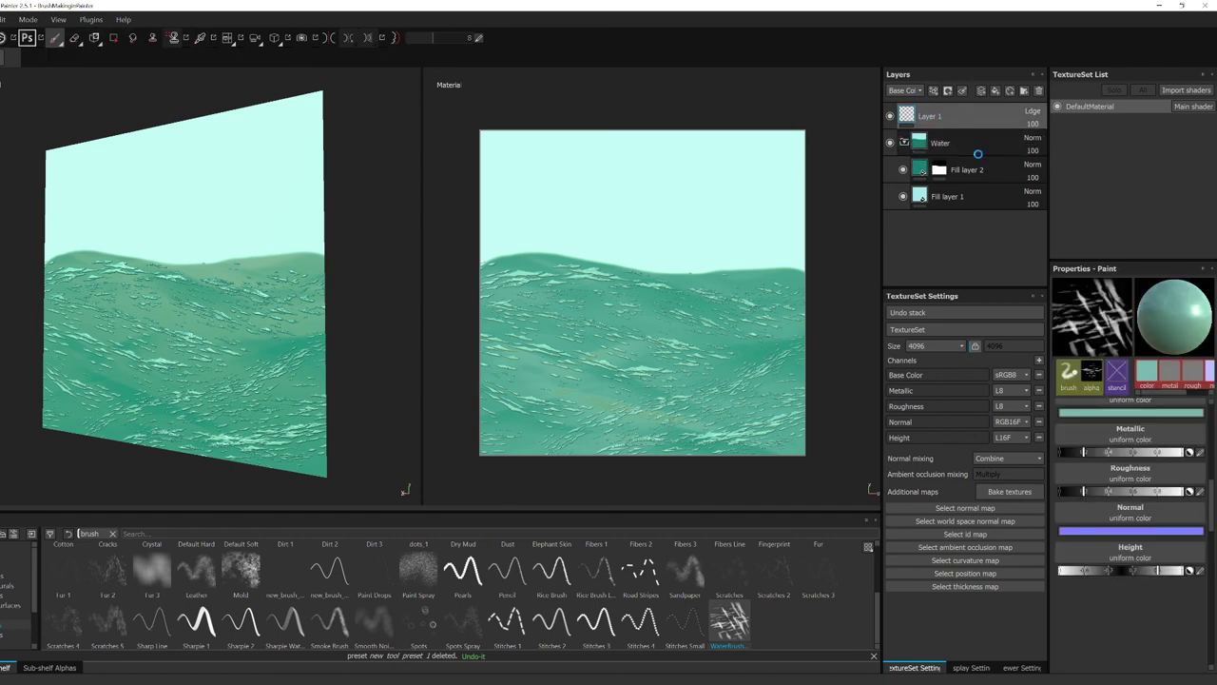
drag(977, 153, 976, 152)
drag(973, 121, 968, 158)
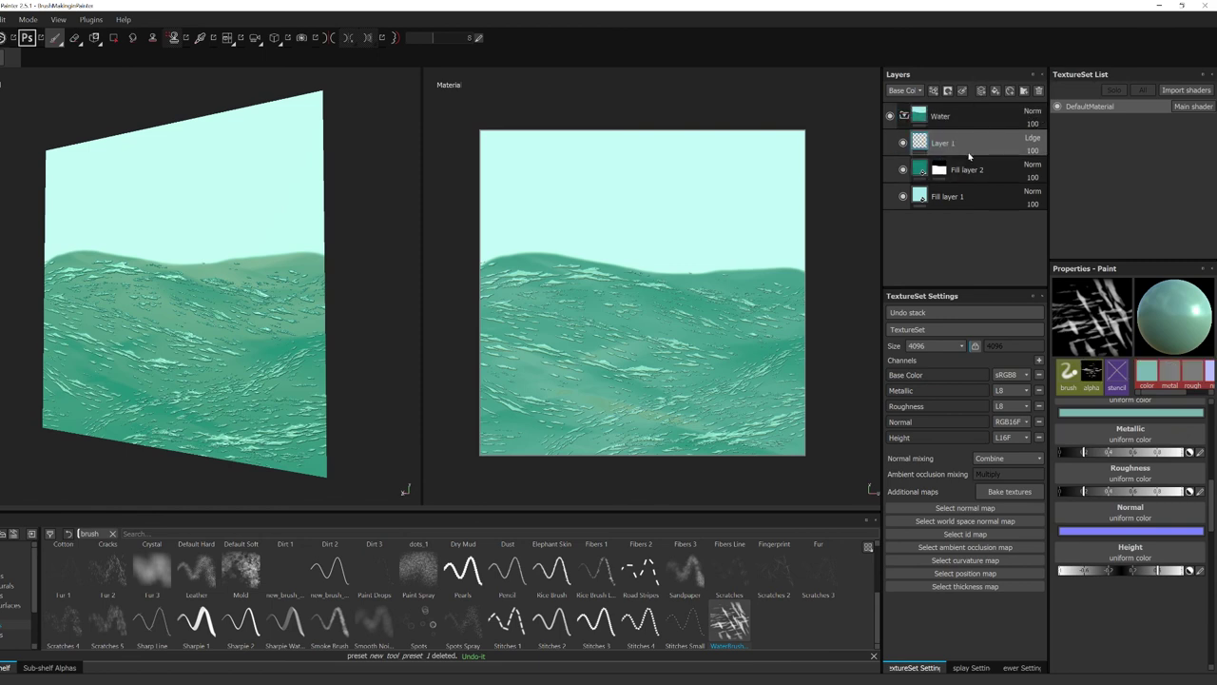
Inspect the painted water, select Fill layer 2, and open its layer and mask options.
alt+drag(225, 408, 285, 395)
scroll(236, 399, up, 3)
scroll(274, 373, down, 3)
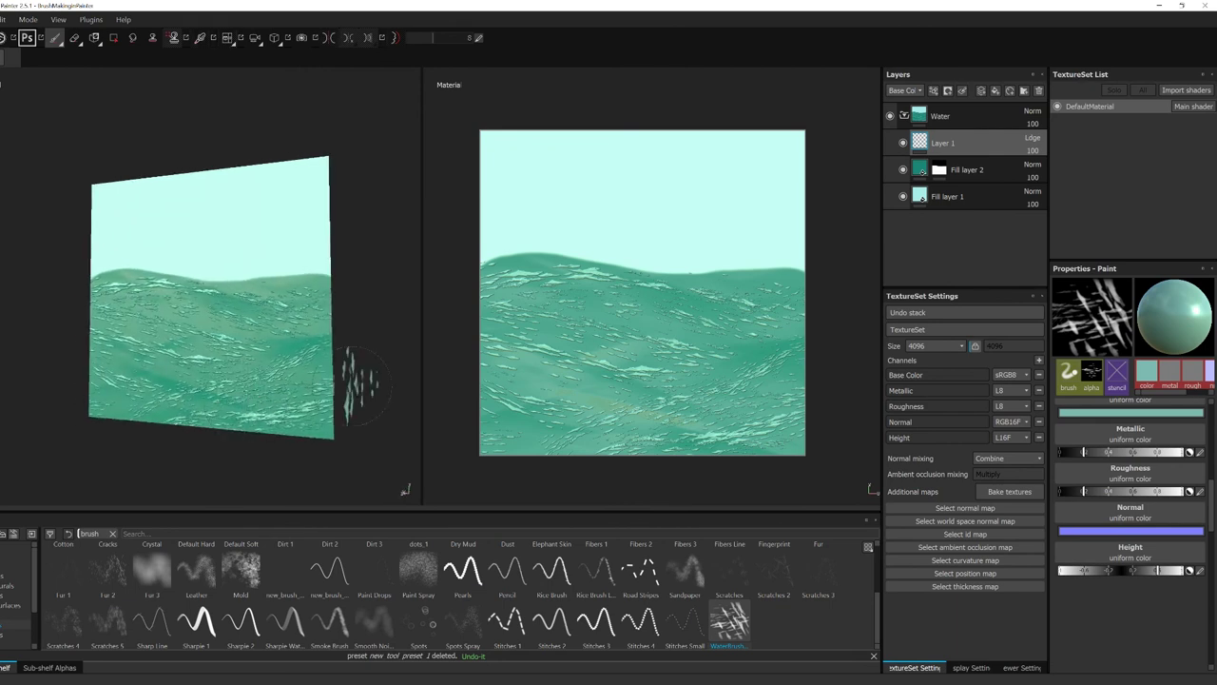
click(975, 174)
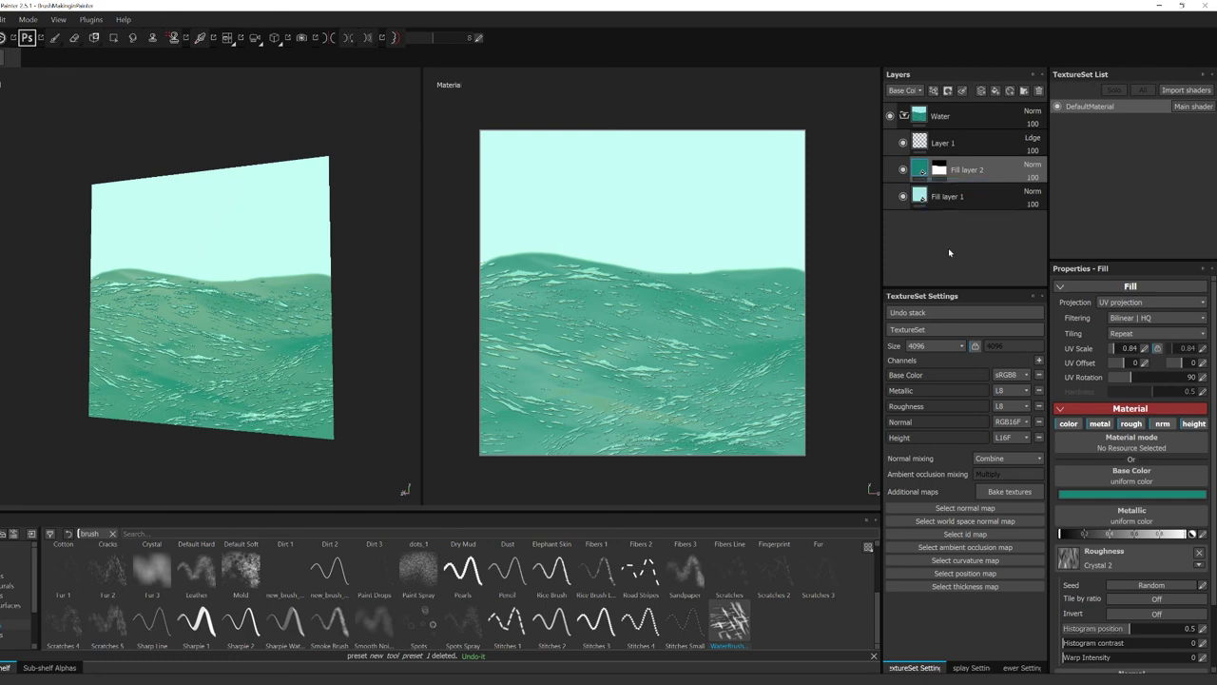
right_click(997, 176)
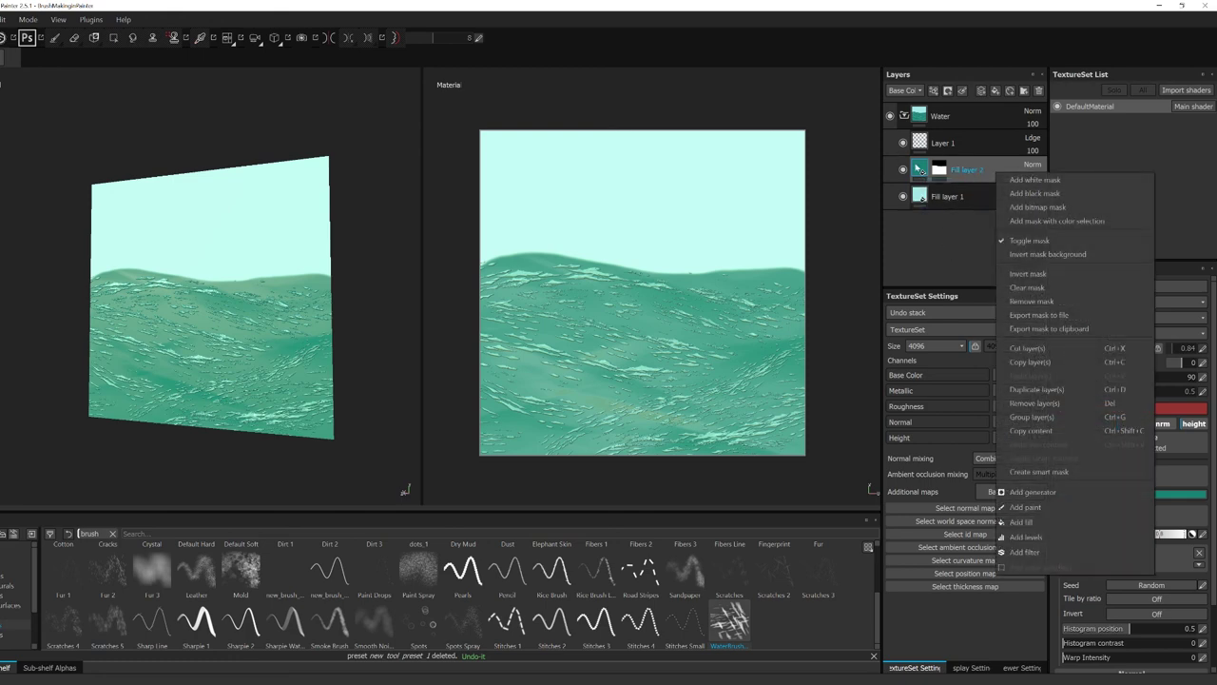